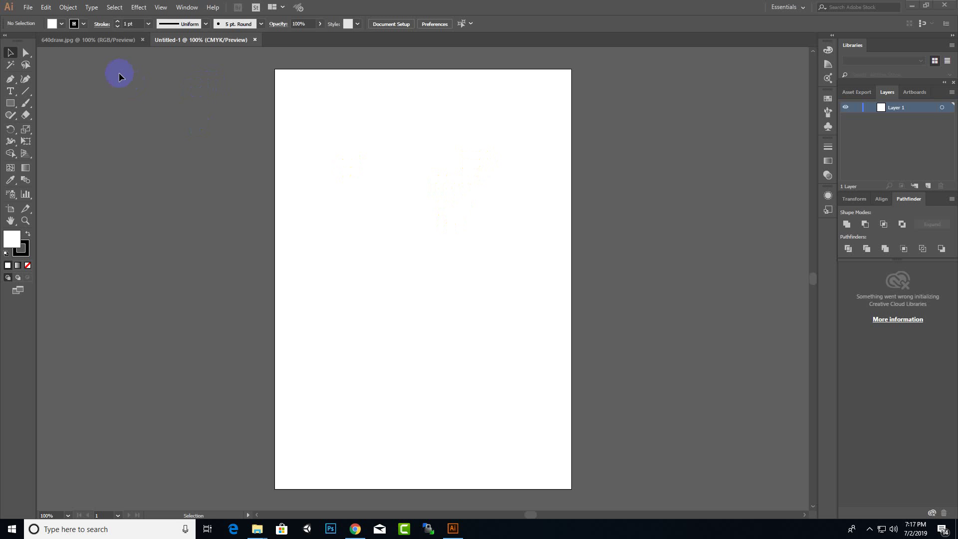
Place the linked image introduction-to-lettering-quote-hierarchy-layout-composition.jpg on the artboard at its original size
{"action": "left_click", "coordinate": [28, 7]}
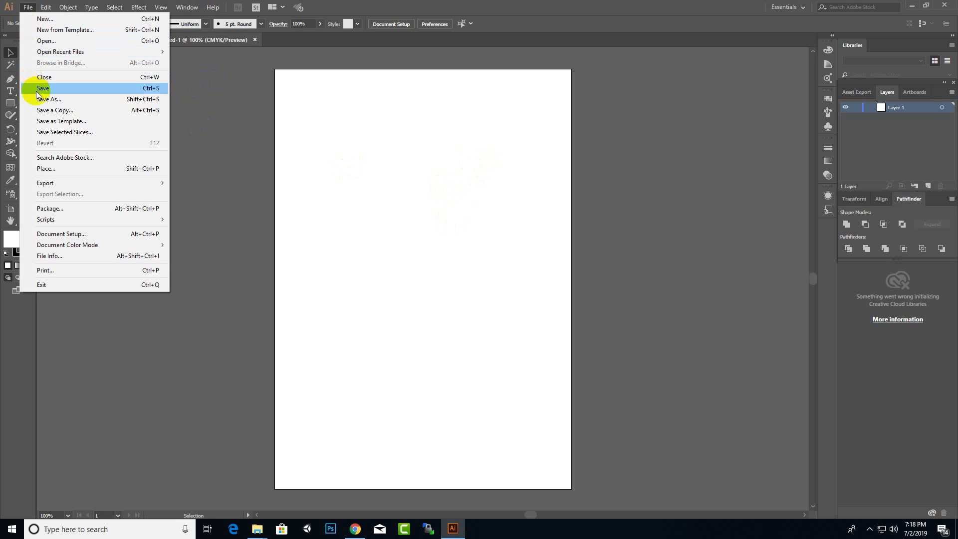
{"action": "left_click", "coordinate": [52, 168]}
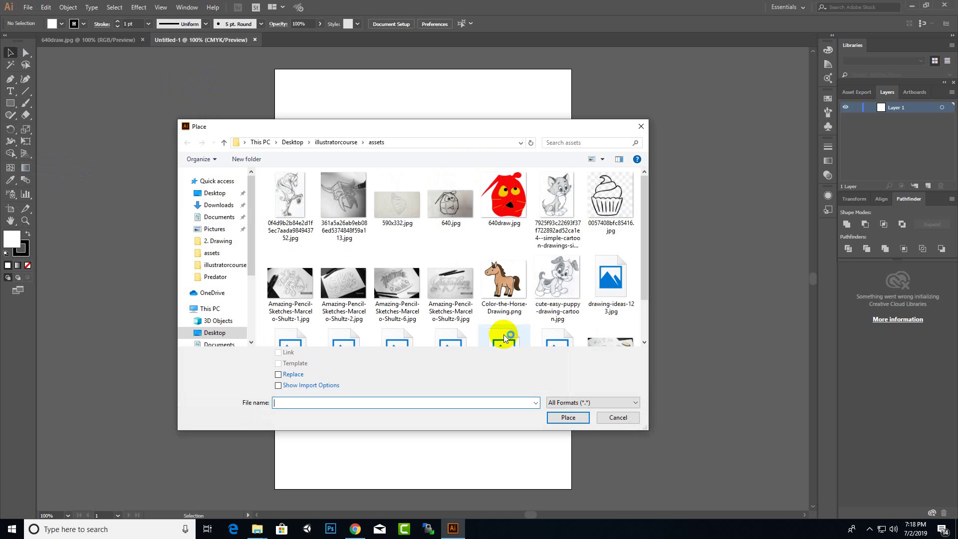
{"action": "left_click", "coordinate": [343, 292]}
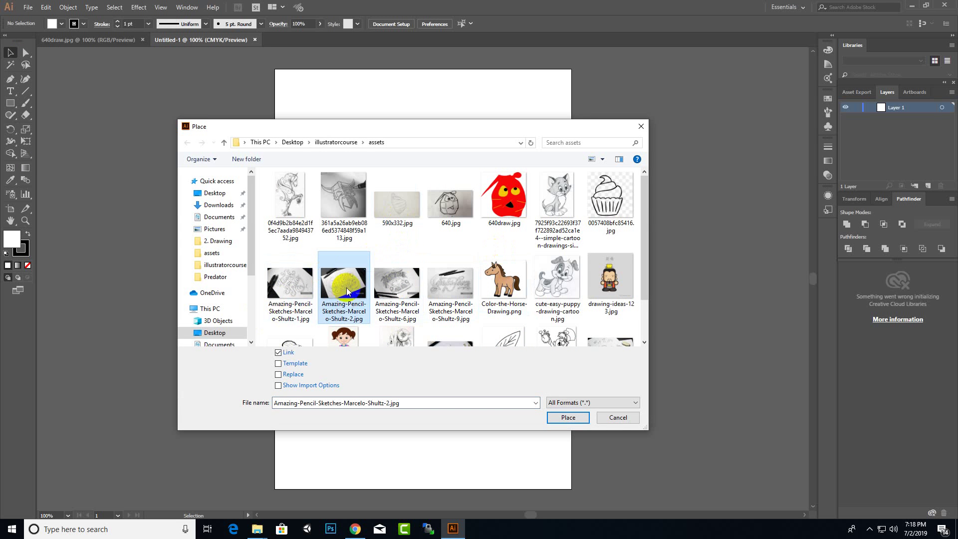
{"action": "scroll", "coordinate": [381, 269], "scroll_direction": "down", "scroll_amount": 1}
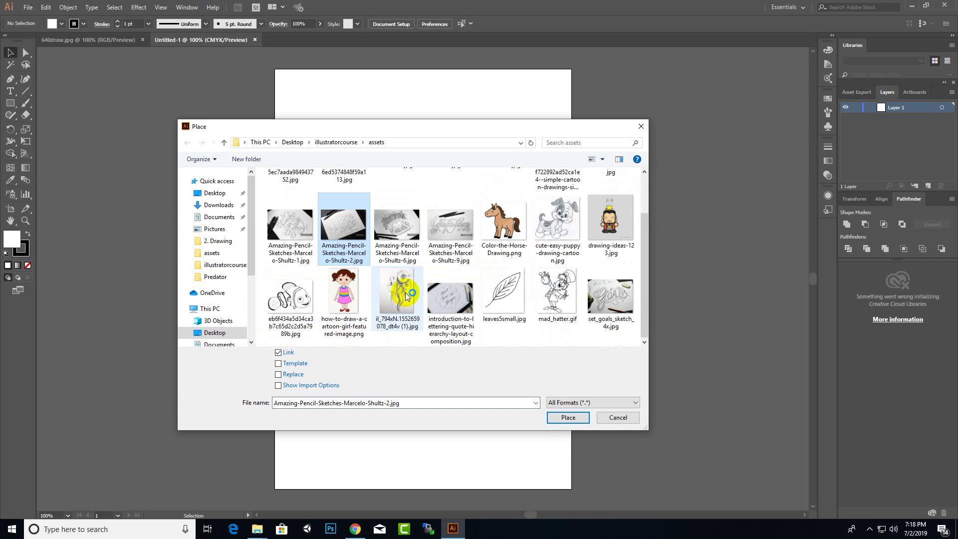
{"action": "left_click", "coordinate": [434, 315]}
{"action": "double_click", "coordinate": [450, 296]}
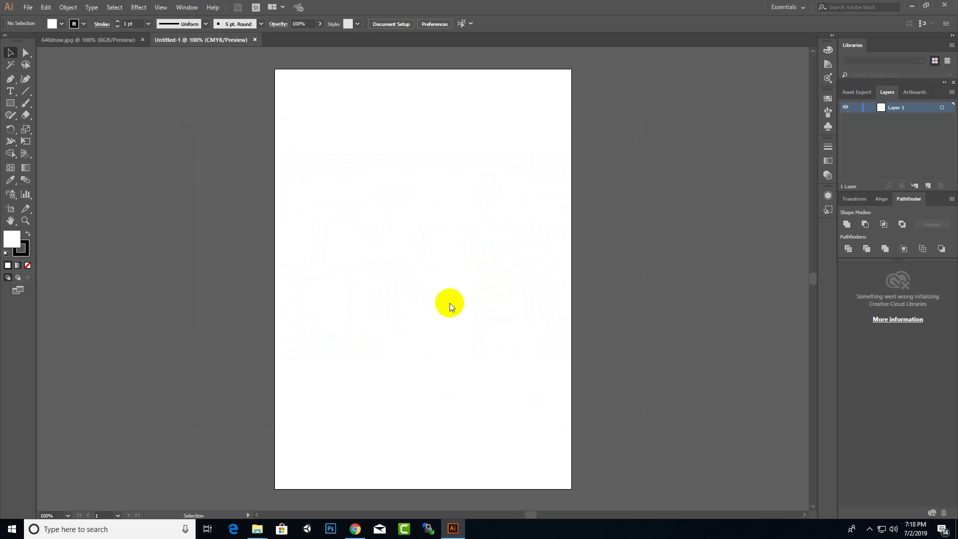
{"action": "left_click", "coordinate": [368, 234]}
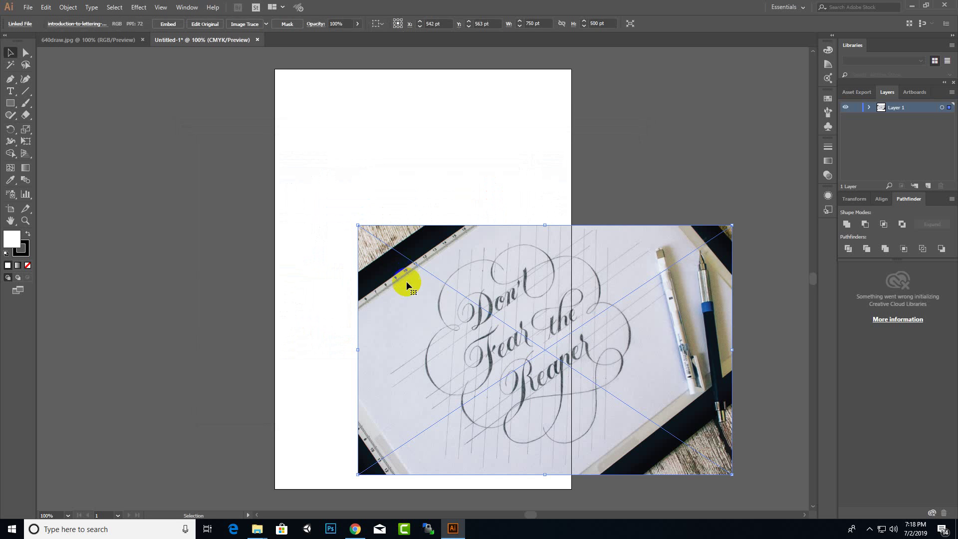
Resize the placed lettering photo to about 753 by 522 pt and centre the sketch over the artboard
{"action": "left_click_drag", "start_coordinate": [519, 287], "coordinate": [445, 210]}
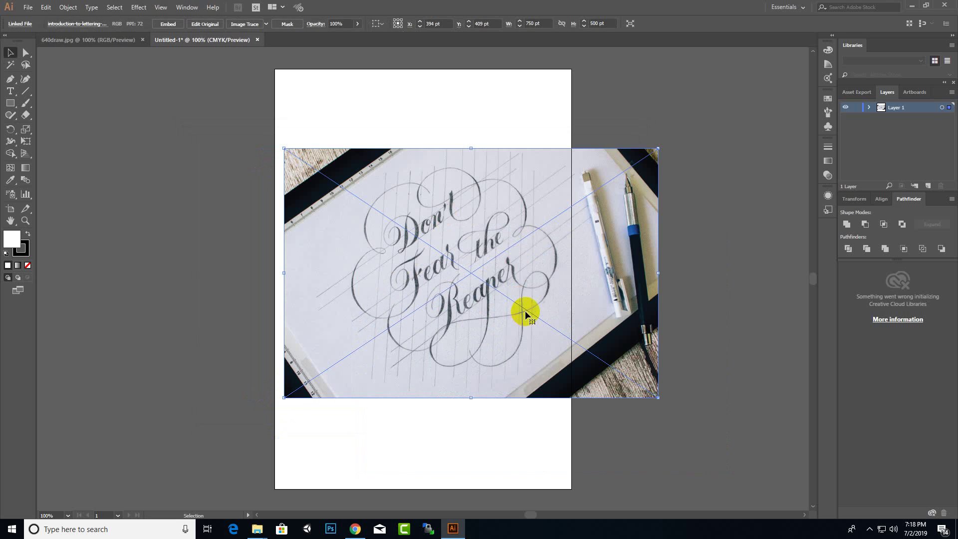
{"action": "mouse_move", "coordinate": [659, 148]}
{"action": "left_mouse_down"}
{"action": "mouse_move", "coordinate": [566, 190]}
{"action": "mouse_move", "coordinate": [660, 138]}
{"action": "left_mouse_up"}
{"action": "left_click_drag", "start_coordinate": [599, 187], "coordinate": [583, 238]}
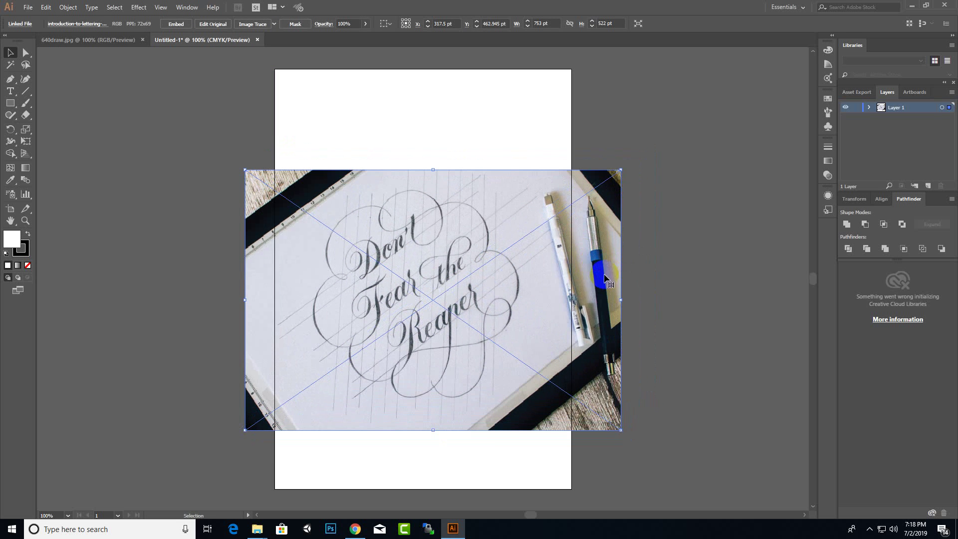
{"action": "left_click_drag", "start_coordinate": [606, 270], "coordinate": [590, 270]}
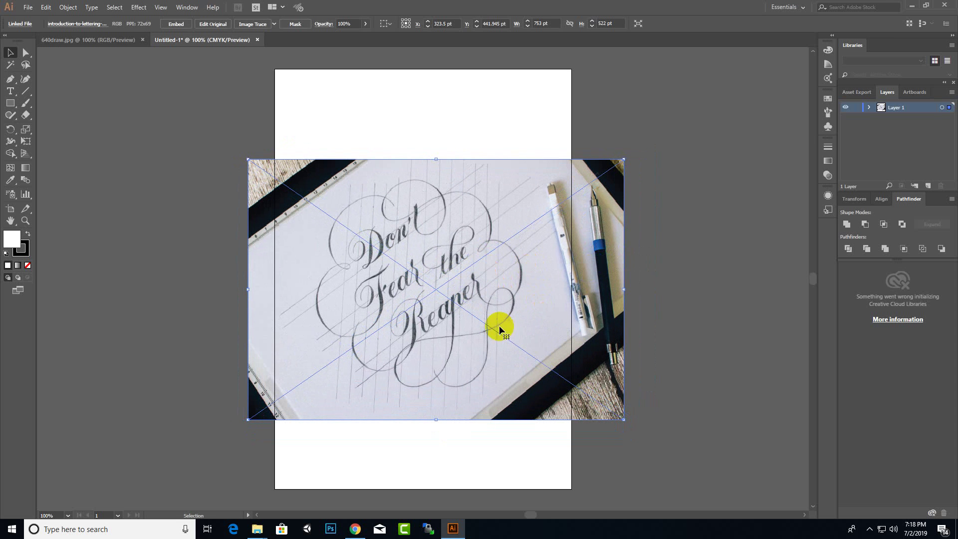
{"action": "left_click", "coordinate": [666, 235]}
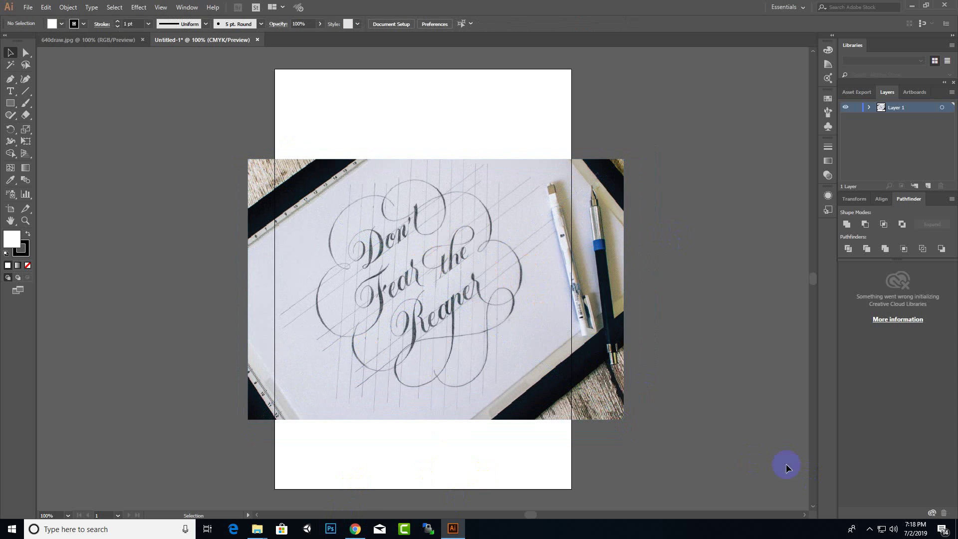
Lock the layer holding the lettering photo and add a new layer above it for tracing with the Curvature tool
{"action": "scroll", "coordinate": [383, 330], "scroll_direction": "up", "scroll_amount": 1}
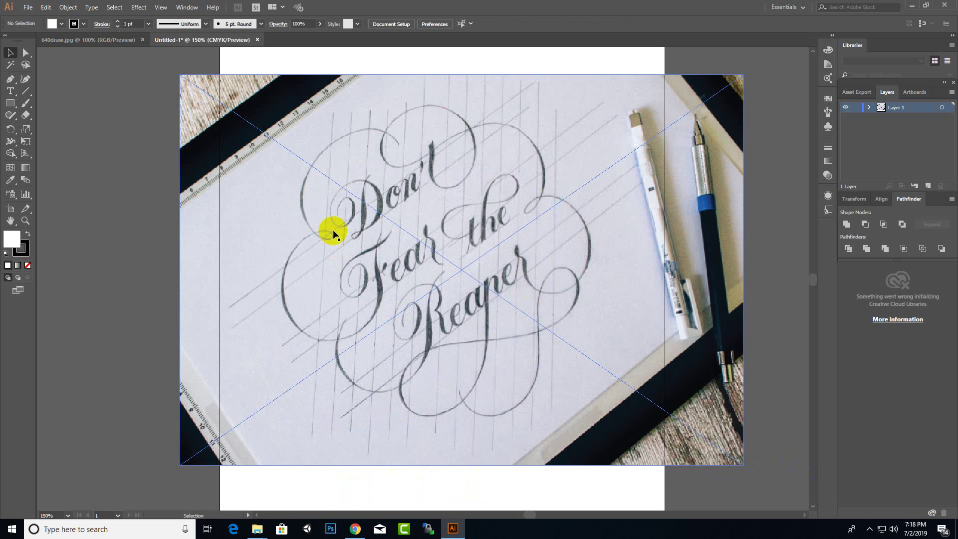
{"action": "left_click", "coordinate": [134, 215]}
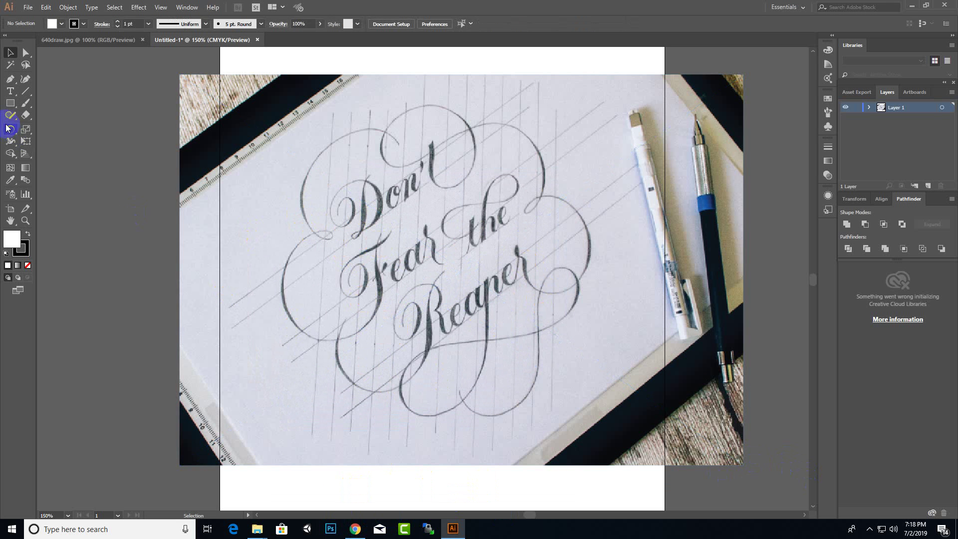
{"action": "left_click", "coordinate": [26, 79]}
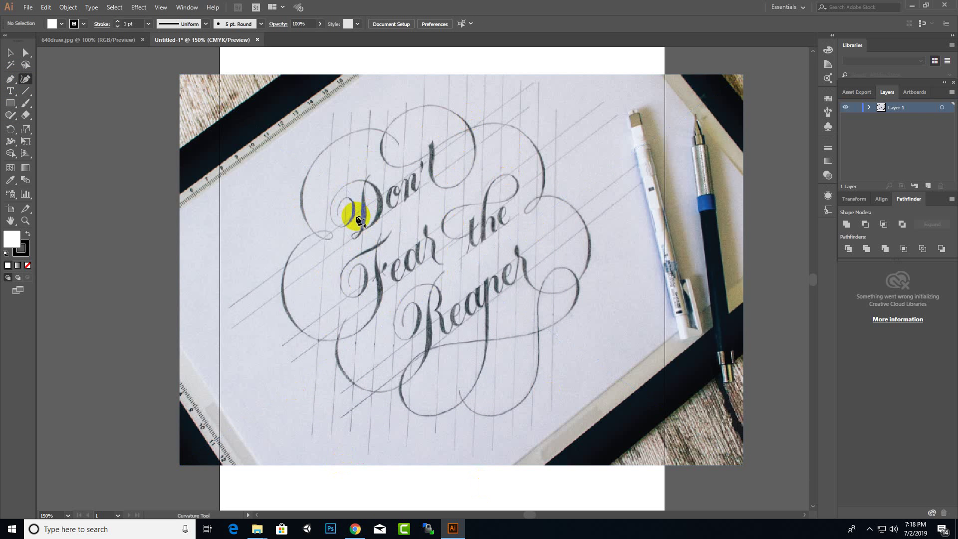
{"action": "left_click", "coordinate": [858, 106]}
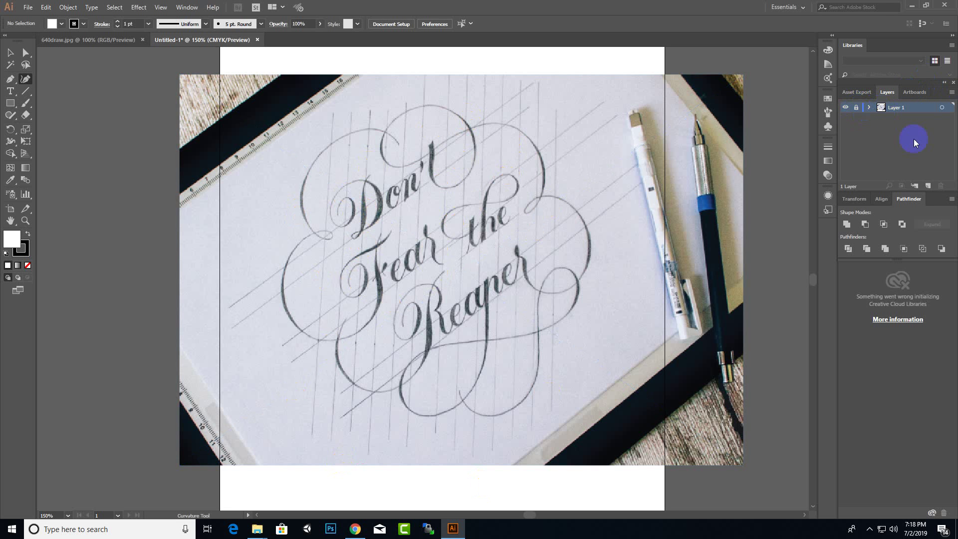
{"action": "left_click", "coordinate": [930, 186]}
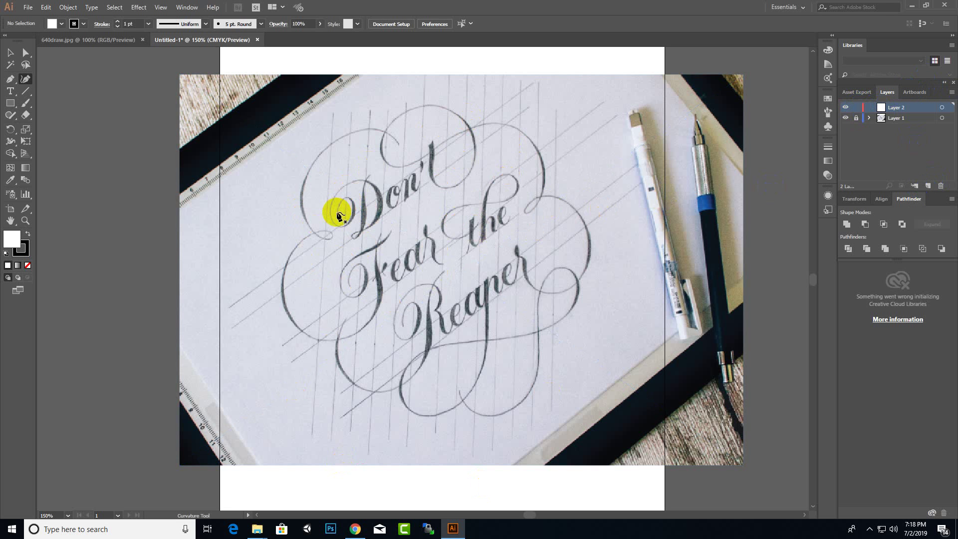
Set the drawing colours to no fill and a green stroke
{"action": "left_click", "coordinate": [85, 23]}
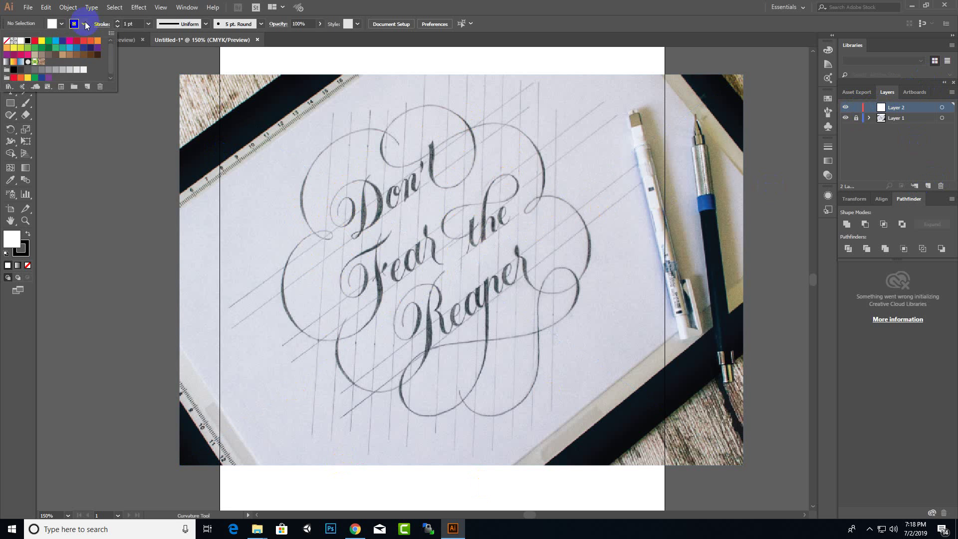
{"action": "left_click", "coordinate": [63, 24]}
{"action": "left_click", "coordinate": [63, 24]}
{"action": "left_click", "coordinate": [7, 41]}
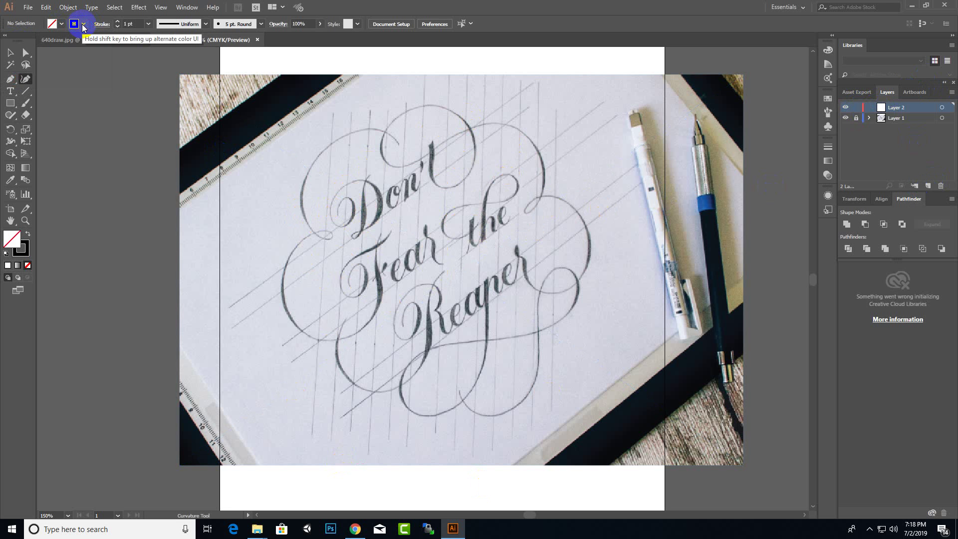
{"action": "left_click", "coordinate": [76, 23]}
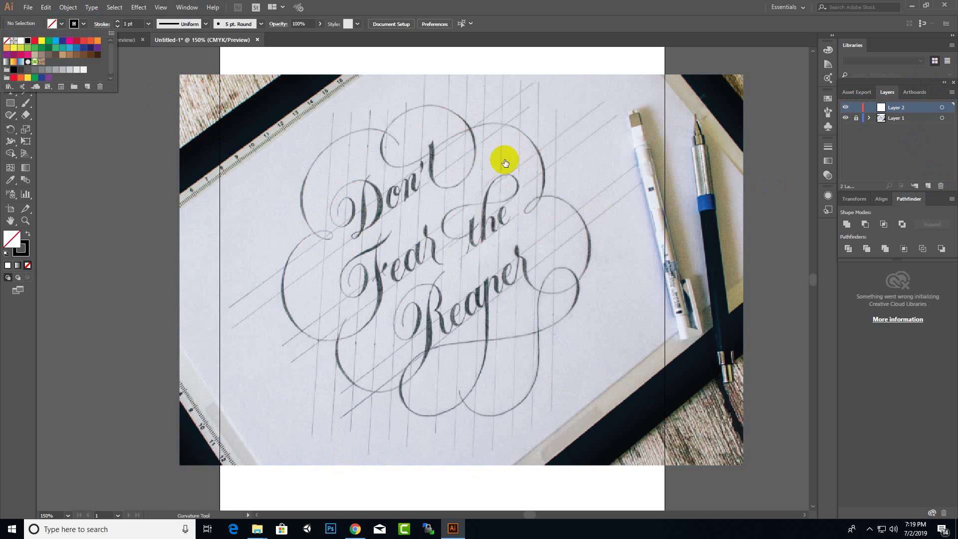
{"action": "double_click", "coordinate": [36, 44]}
{"action": "left_click", "coordinate": [524, 338]}
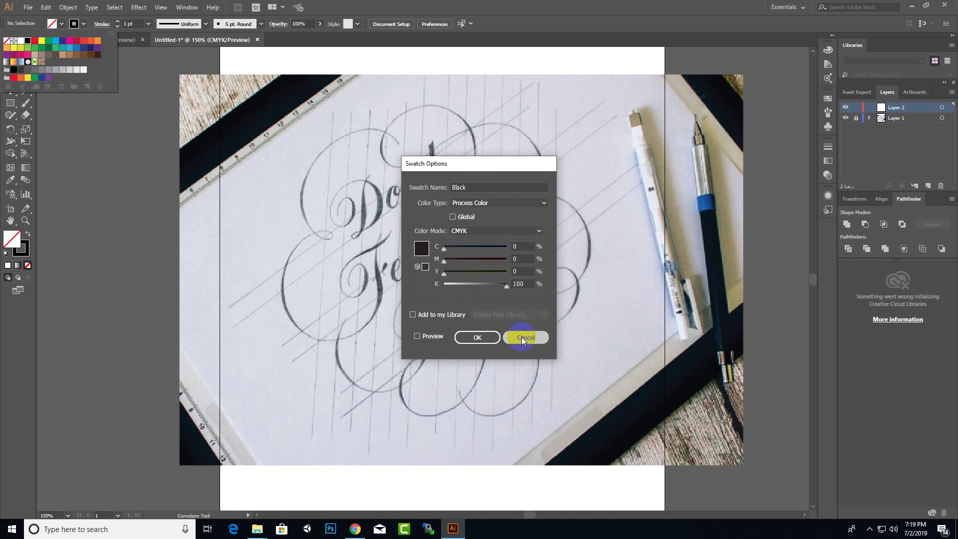
{"action": "left_click", "coordinate": [43, 47]}
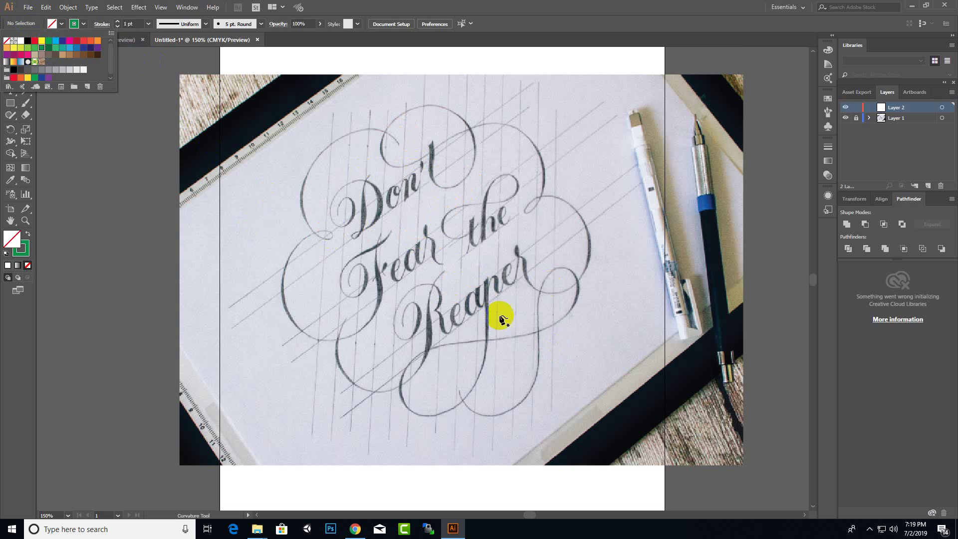
{"action": "left_click", "coordinate": [399, 145]}
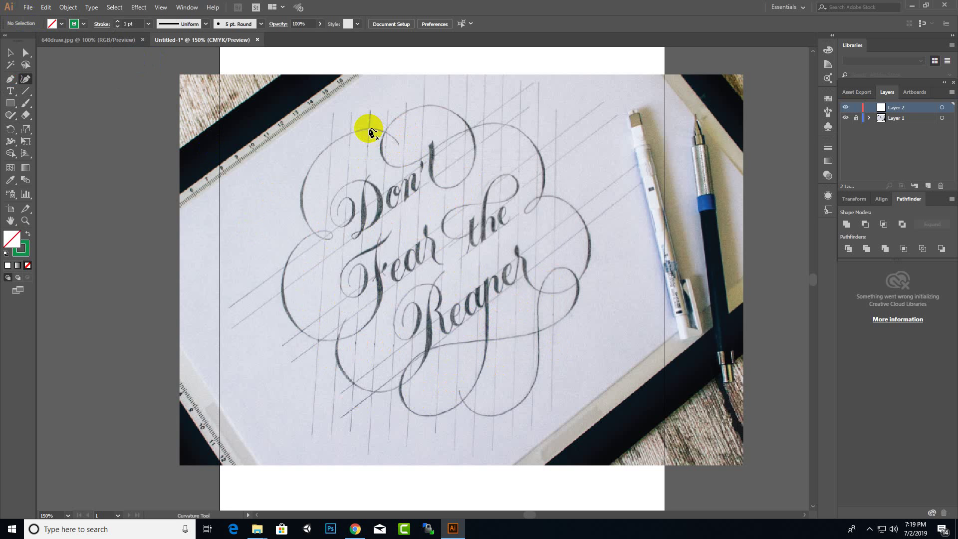
Trace the upper-left flourish with the Curvature tool, from above "Don't" down through the small loop beside the D
{"action": "left_click", "coordinate": [398, 144]}
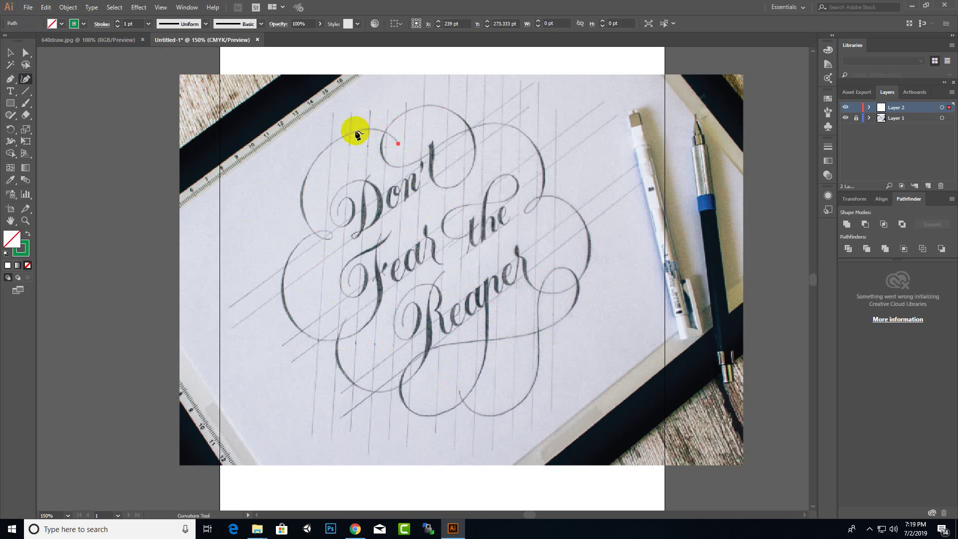
{"action": "left_click", "coordinate": [342, 136]}
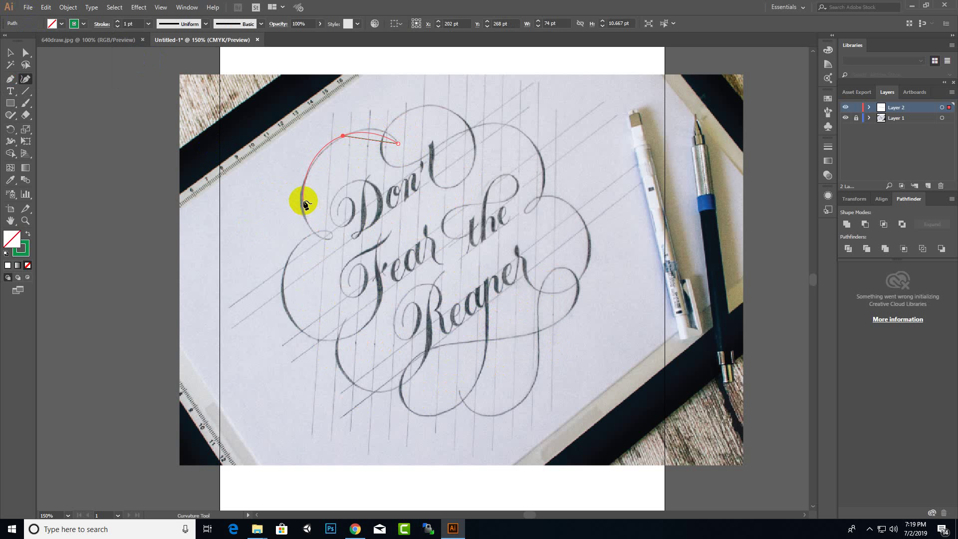
{"action": "left_click", "coordinate": [302, 205]}
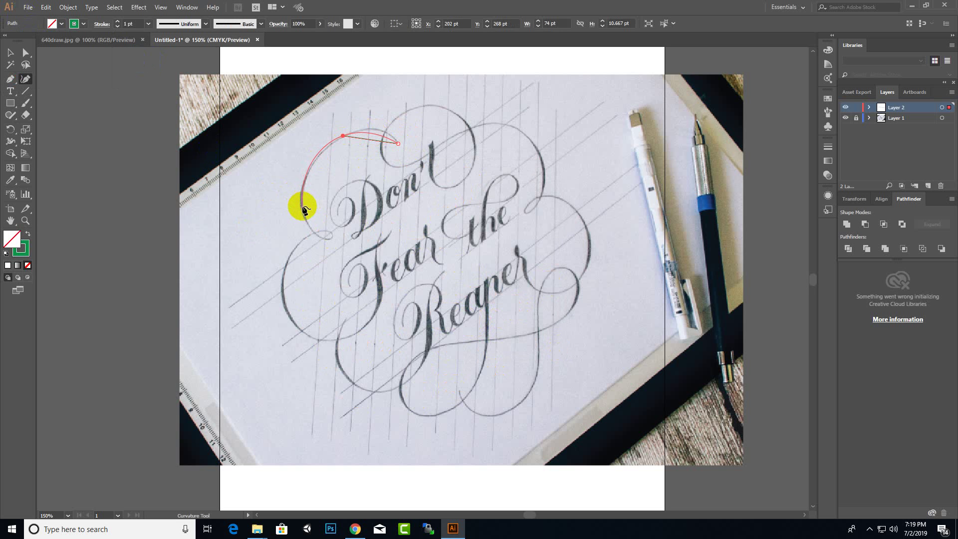
{"action": "left_click", "coordinate": [322, 238]}
{"action": "left_click", "coordinate": [332, 238]}
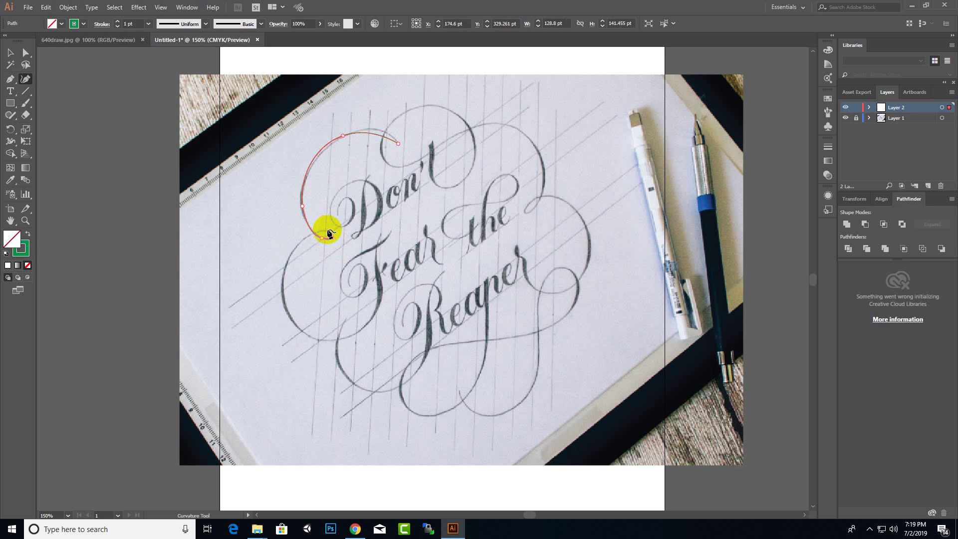
{"action": "left_click", "coordinate": [328, 231]}
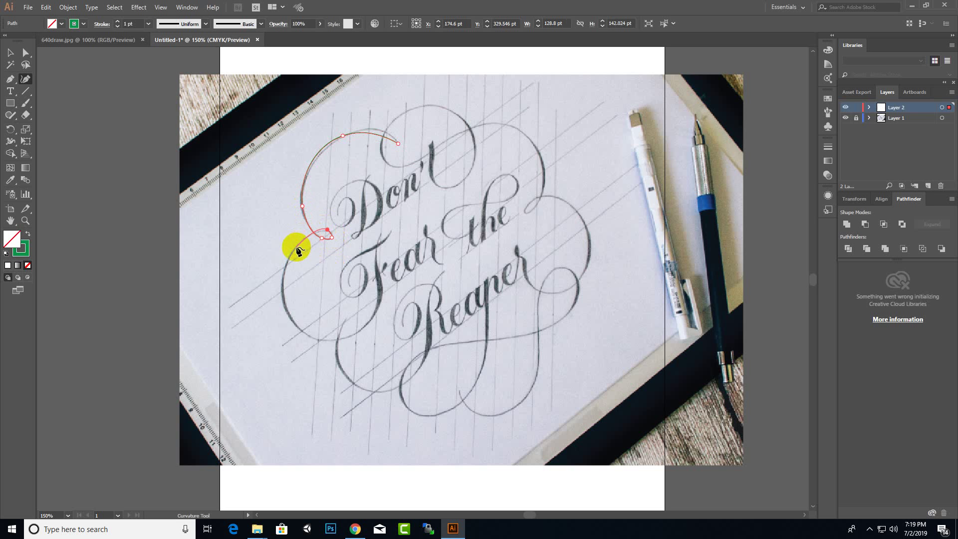
Continue the path around the large curve left of "Fear" and up through the F's stem, ending it at the top
{"action": "left_click", "coordinate": [296, 248]}
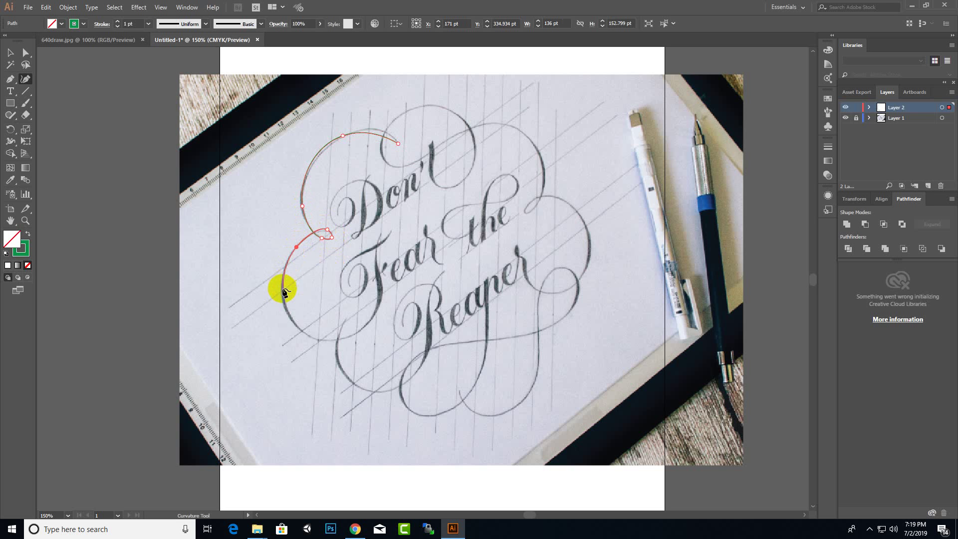
{"action": "left_click", "coordinate": [298, 327]}
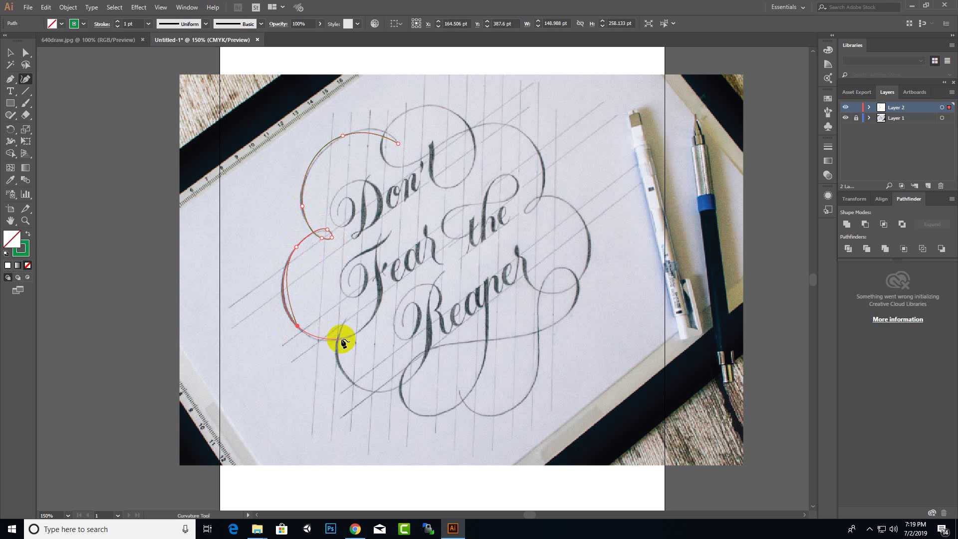
{"action": "left_click", "coordinate": [342, 339]}
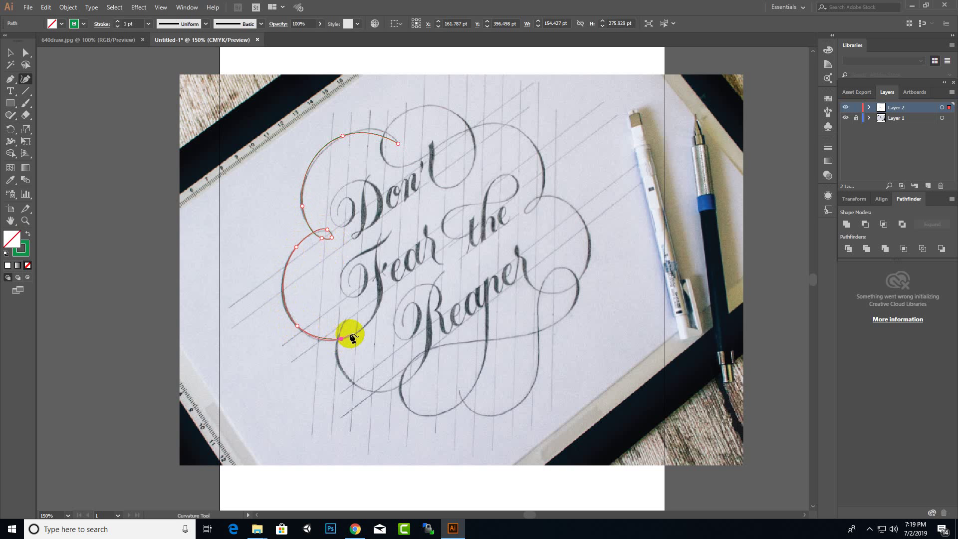
{"action": "left_click", "coordinate": [374, 315]}
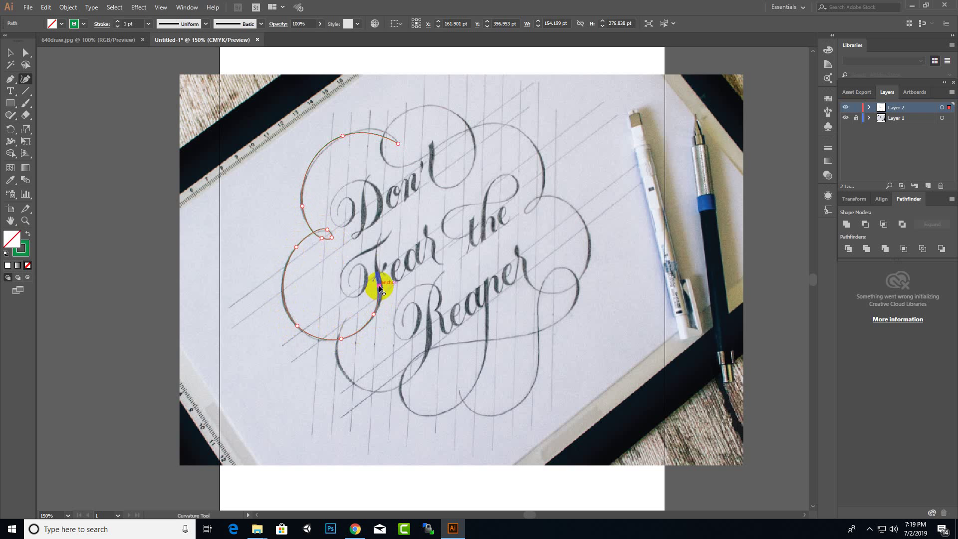
{"action": "left_click", "coordinate": [380, 287]}
{"action": "left_click", "coordinate": [375, 255]}
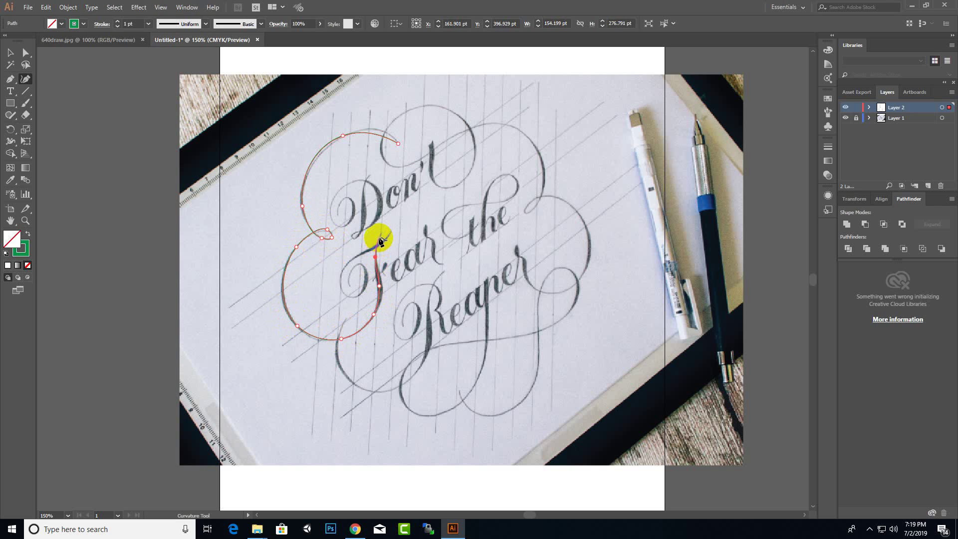
{"action": "left_click", "coordinate": [381, 234]}
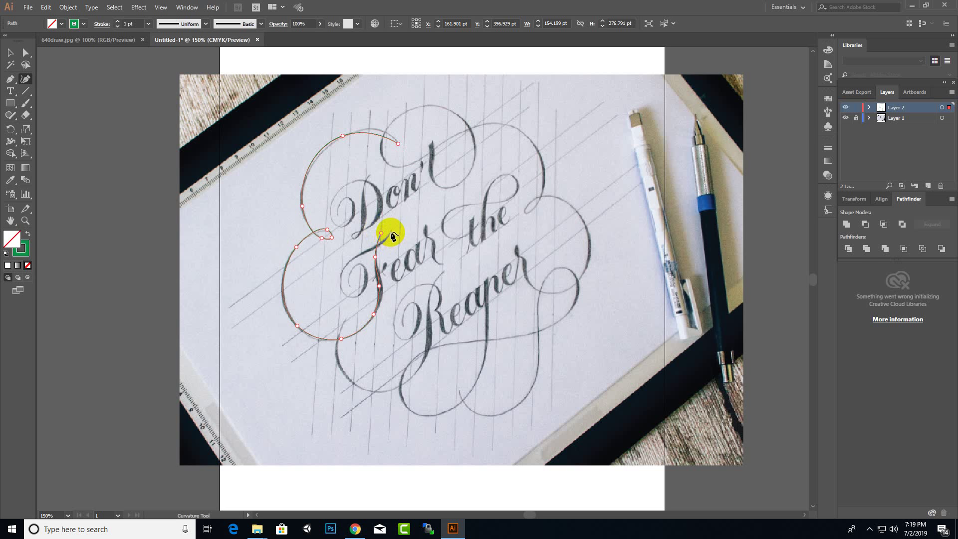
{"action": "key", "text": "Escape"}
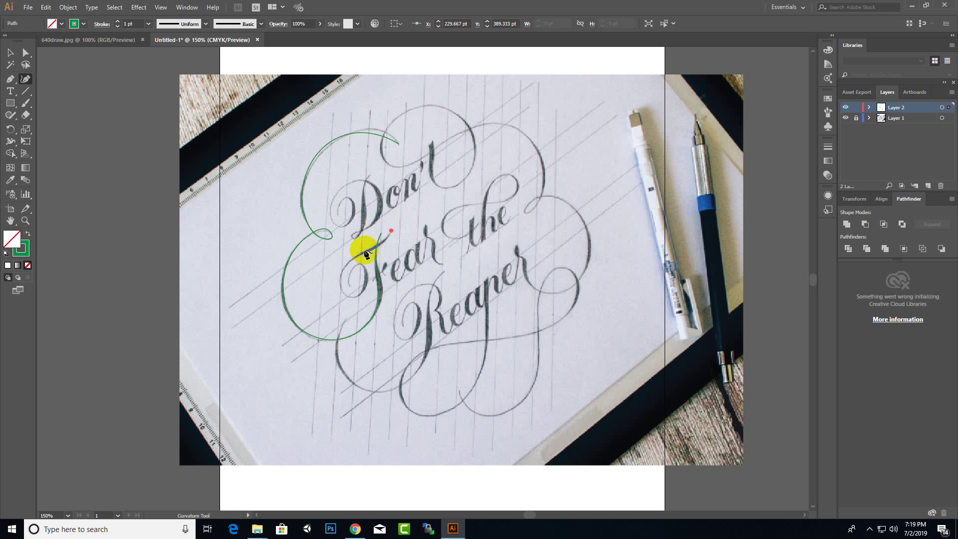
Trace the F's crossbar with the Curvature tool, continuing it down and around the spiral left of the stem
{"action": "left_click", "coordinate": [372, 249]}
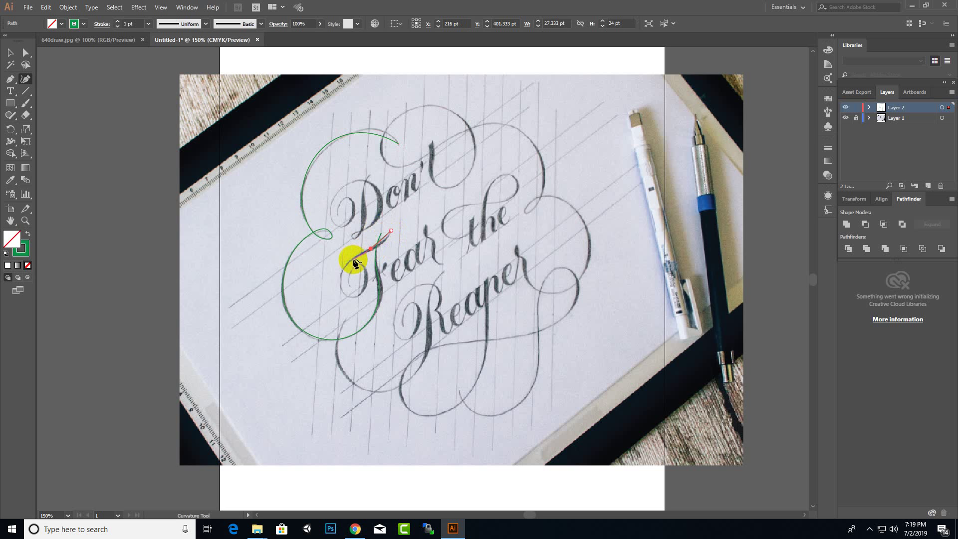
{"action": "left_click", "coordinate": [350, 260]}
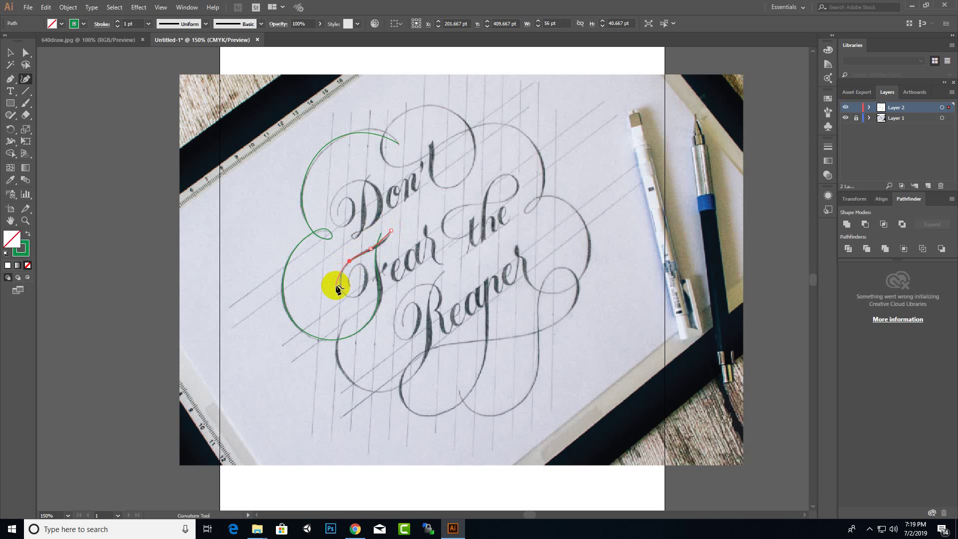
{"action": "left_click", "coordinate": [340, 286]}
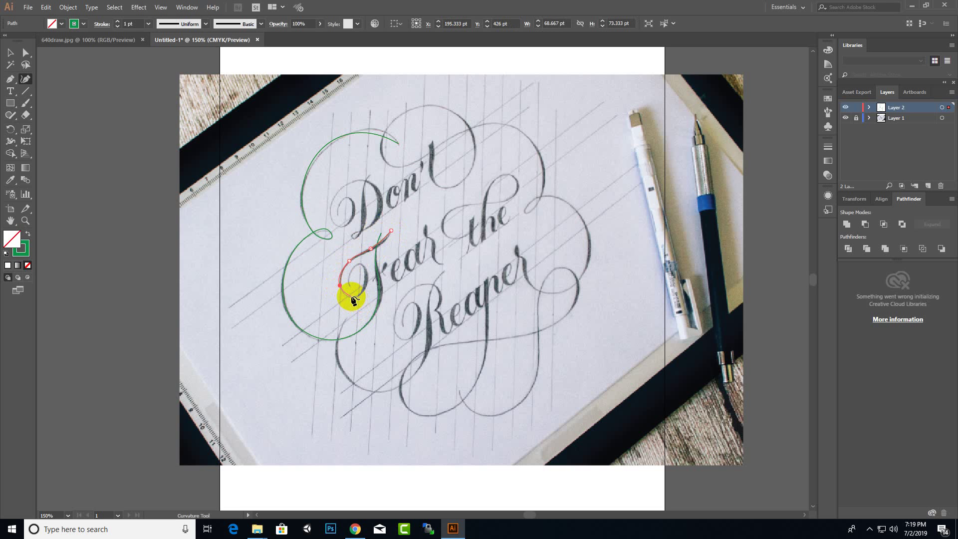
{"action": "left_click", "coordinate": [350, 297]}
{"action": "left_click", "coordinate": [364, 290]}
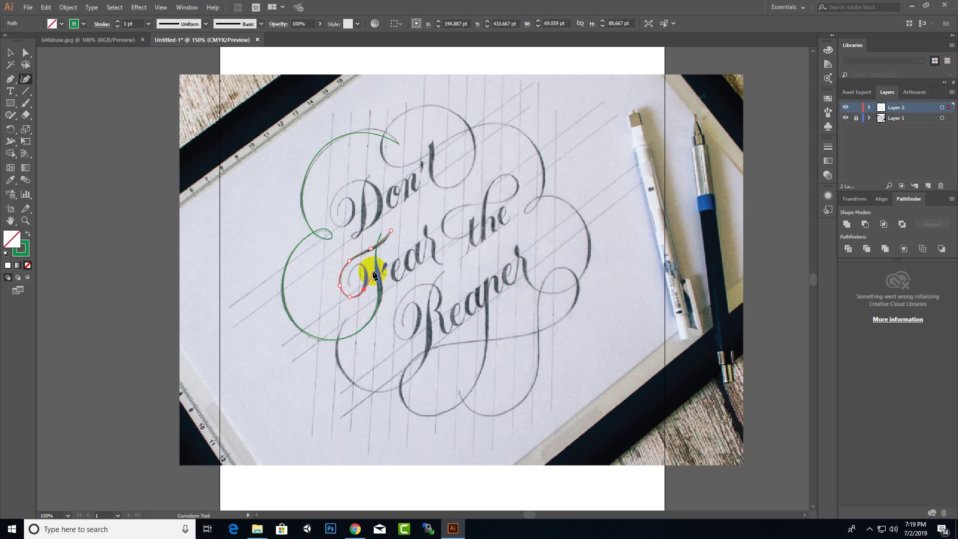
{"action": "left_click", "coordinate": [365, 270]}
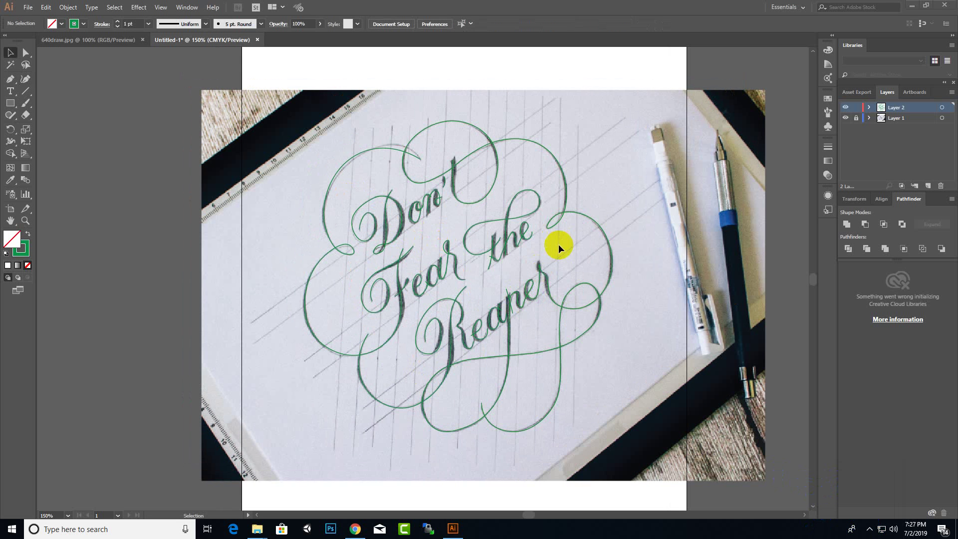
Examine the traced lettering up close, checking how separate paths overlap at the "t" of "the"
{"action": "scroll", "coordinate": [535, 248], "scroll_direction": "down", "scroll_amount": 2}
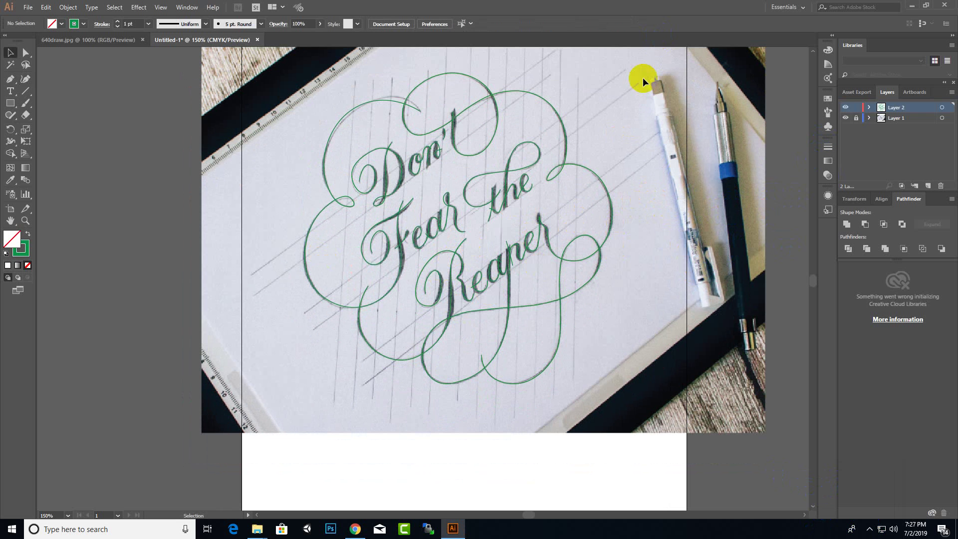
{"action": "left_click_drag", "start_coordinate": [699, 412], "coordinate": [296, 104]}
{"action": "left_click", "coordinate": [652, 310]}
{"action": "scroll", "coordinate": [487, 214], "scroll_direction": "up", "scroll_amount": 4}
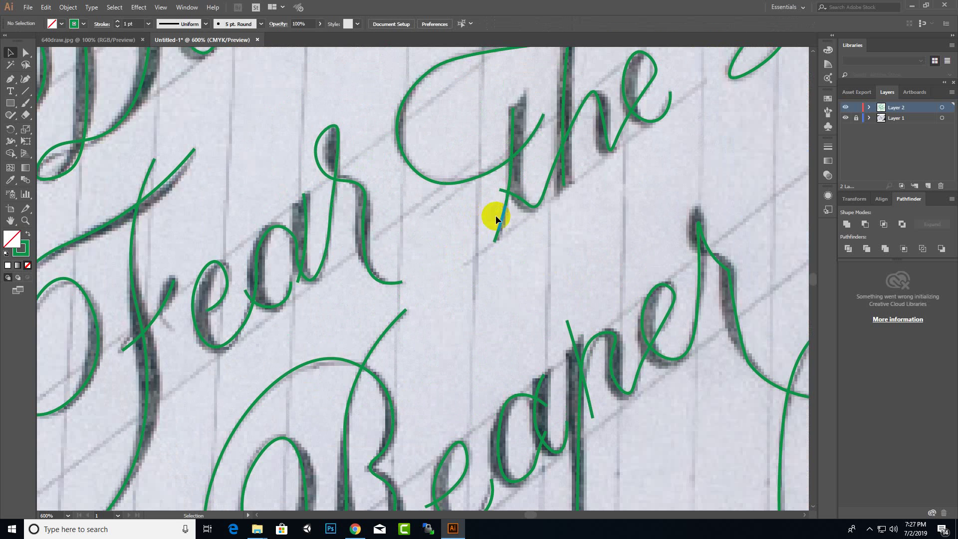
{"action": "left_click", "coordinate": [504, 212]}
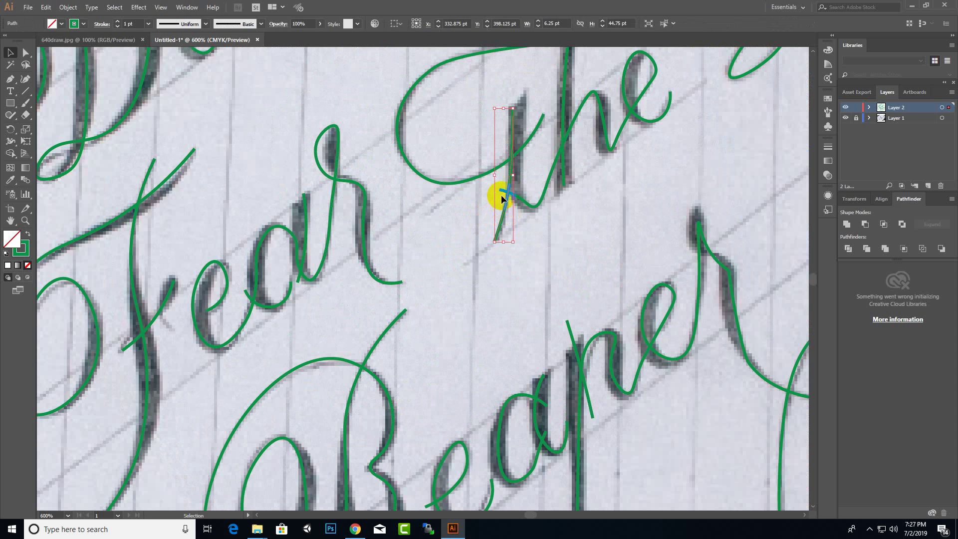
{"action": "left_click", "coordinate": [535, 205]}
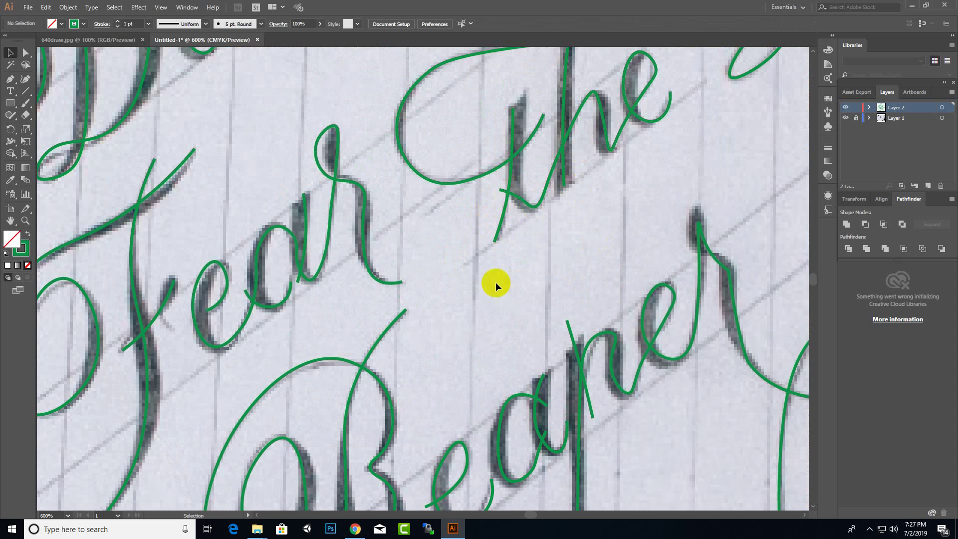
{"action": "scroll", "coordinate": [496, 282], "scroll_direction": "down", "scroll_amount": 4}
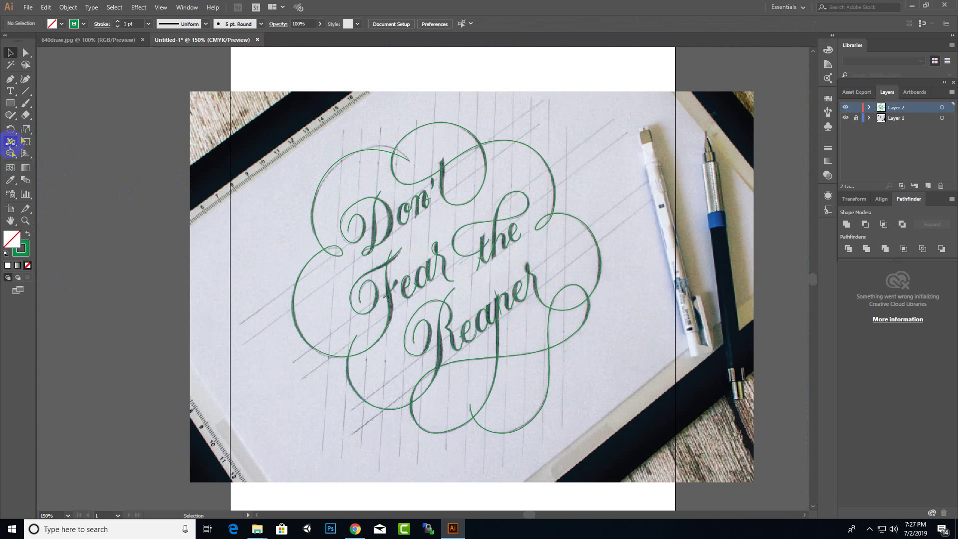
Thicken the F's crossbar stroke with the Width tool at a point just left of the stem to match the sketch
{"action": "left_click", "coordinate": [11, 141]}
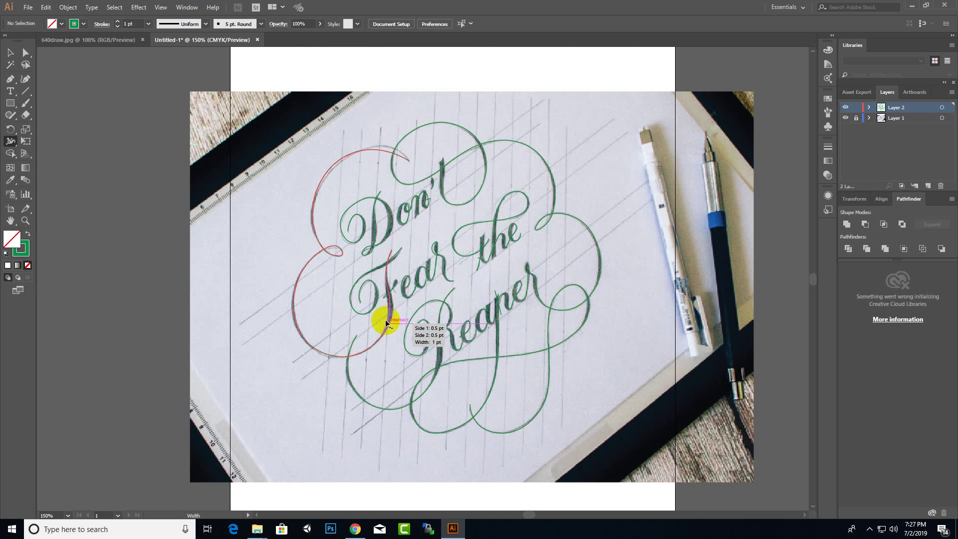
{"action": "scroll", "coordinate": [396, 263], "scroll_direction": "up", "scroll_amount": 2}
{"action": "scroll", "coordinate": [377, 269], "scroll_direction": "up", "scroll_amount": 2}
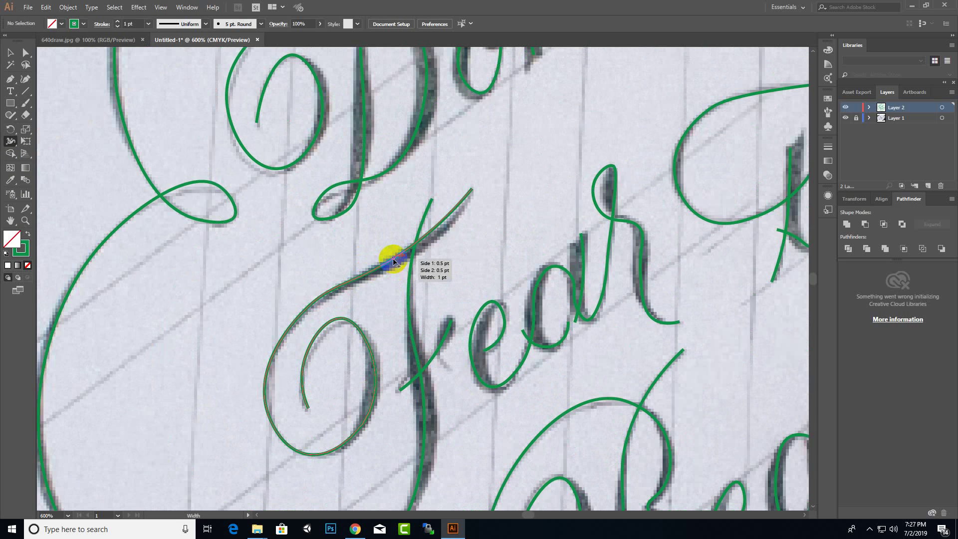
{"action": "left_click_drag", "start_coordinate": [395, 260], "coordinate": [399, 265]}
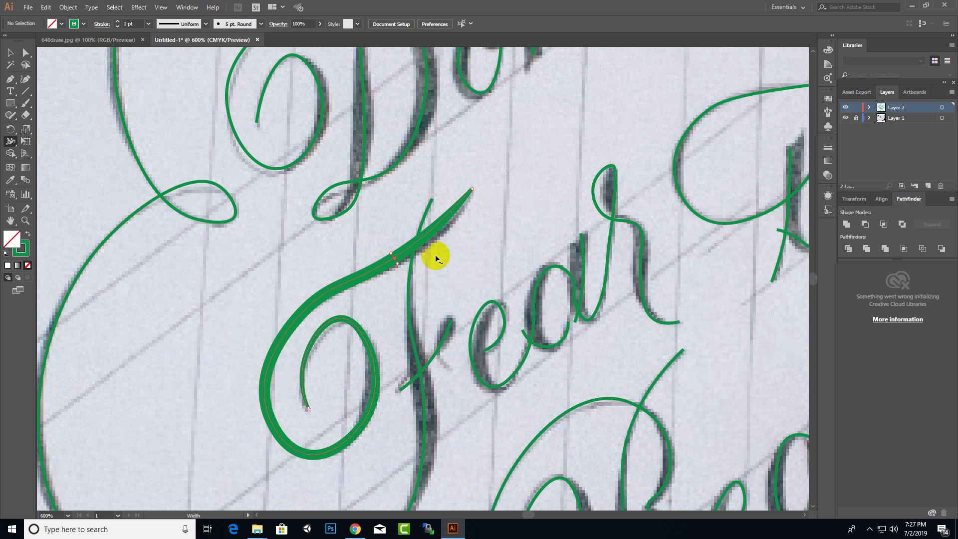
Taper the upper end of the F's crossbar to a sharp point with the Width tool
{"action": "scroll", "coordinate": [474, 190], "scroll_direction": "up", "scroll_amount": 7}
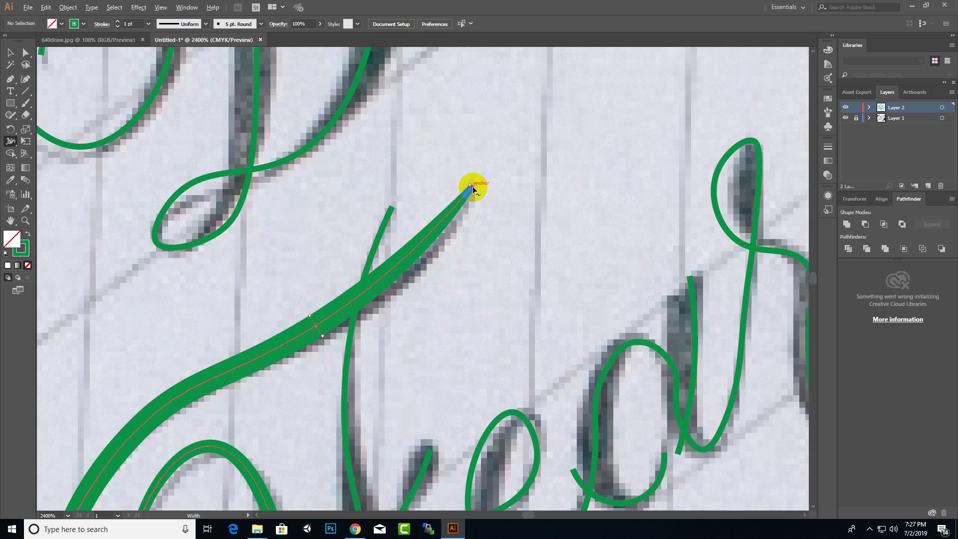
{"action": "mouse_move", "coordinate": [482, 191]}
{"action": "left_mouse_down"}
{"action": "mouse_move", "coordinate": [483, 206]}
{"action": "mouse_move", "coordinate": [466, 220]}
{"action": "mouse_move", "coordinate": [453, 213]}
{"action": "left_mouse_up"}
{"action": "scroll", "coordinate": [533, 224], "scroll_direction": "down", "scroll_amount": 12}
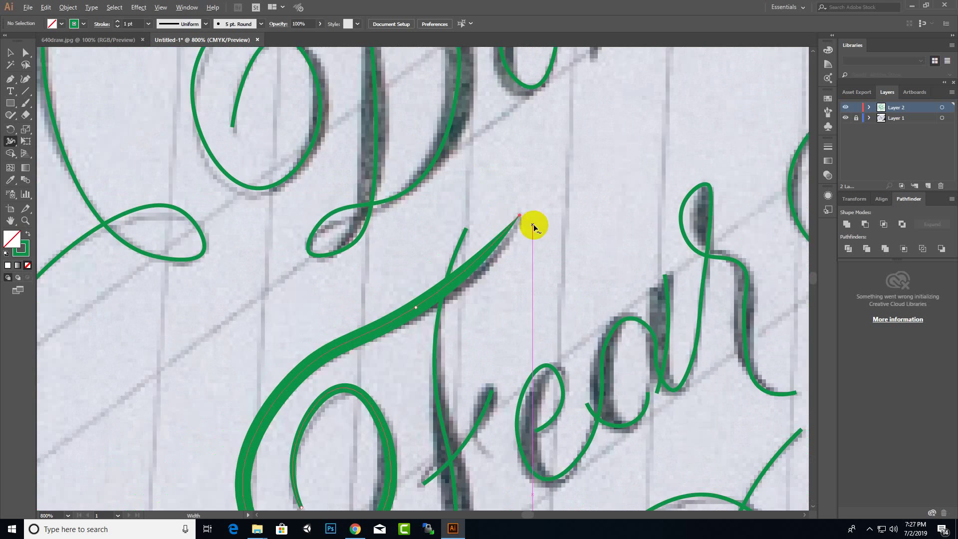
{"action": "scroll", "coordinate": [520, 244], "scroll_direction": "up", "scroll_amount": 4}
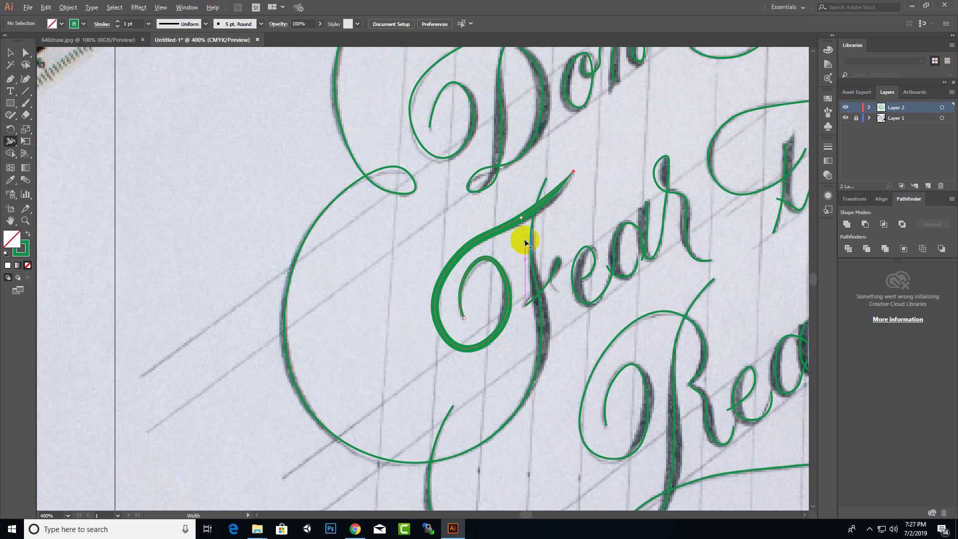
Add a width point on the right side of the F's spiral to adjust its stroke thickness
{"action": "scroll", "coordinate": [519, 318], "scroll_direction": "up", "scroll_amount": 2}
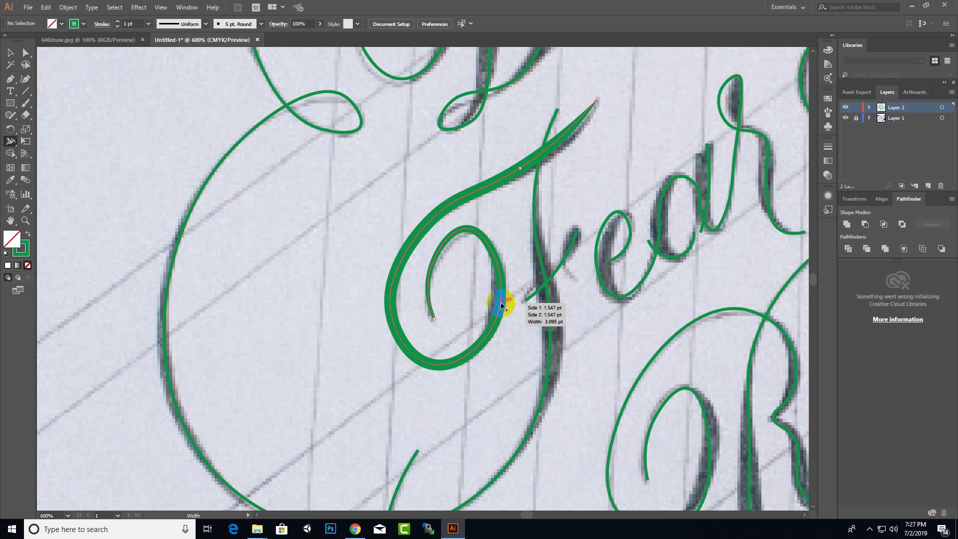
{"action": "left_click_drag", "start_coordinate": [502, 304], "coordinate": [510, 305]}
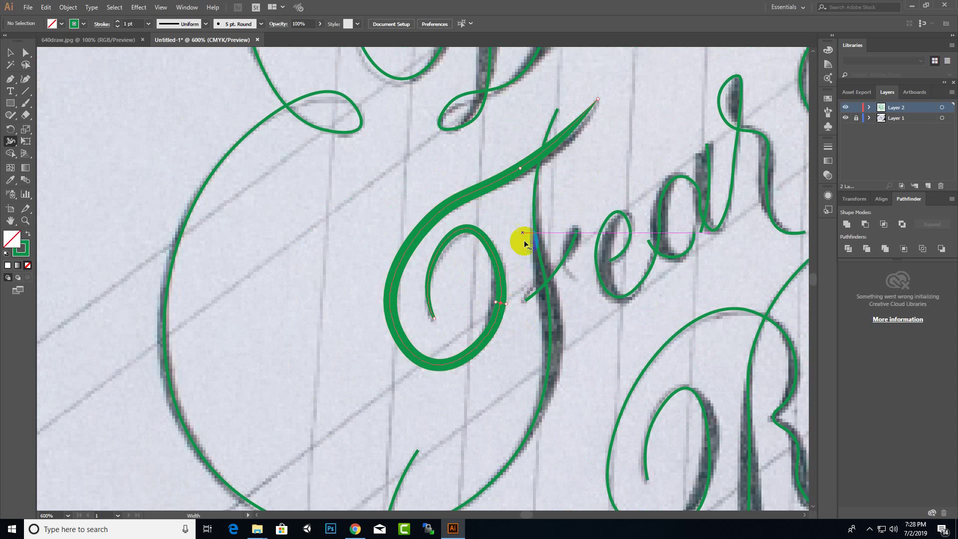
{"action": "scroll", "coordinate": [429, 324], "scroll_direction": "up", "scroll_amount": 1}
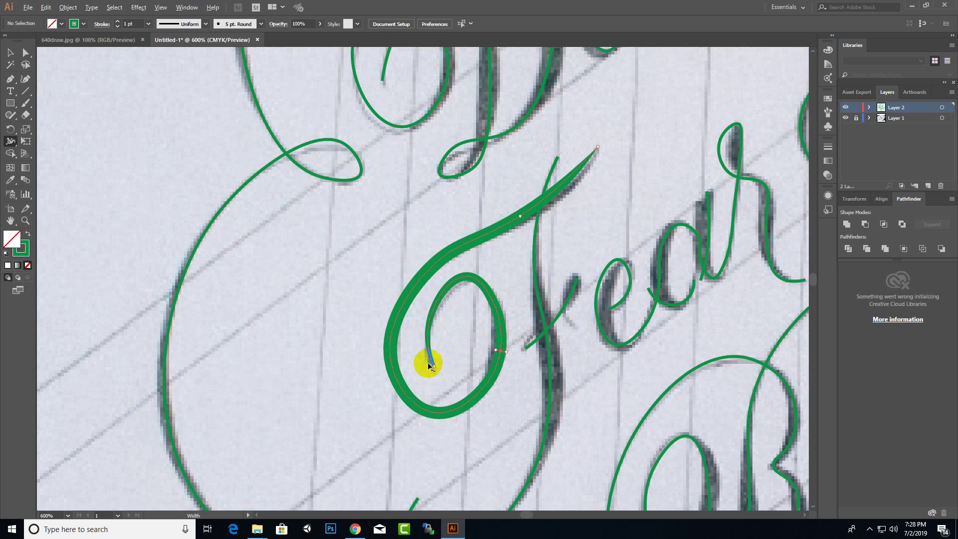
Taper the inner end of the F's spiral to a fine point with the Width tool
{"action": "scroll", "coordinate": [429, 366], "scroll_direction": "up", "scroll_amount": 7}
{"action": "mouse_move", "coordinate": [441, 432]}
{"action": "left_mouse_down"}
{"action": "mouse_move", "coordinate": [446, 423]}
{"action": "mouse_move", "coordinate": [431, 434]}
{"action": "left_mouse_up"}
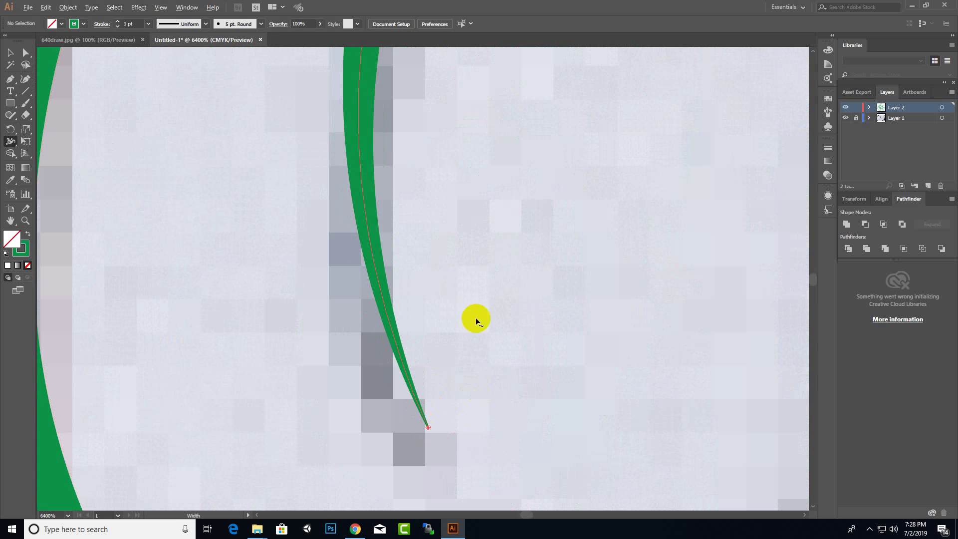
{"action": "scroll", "coordinate": [475, 319], "scroll_direction": "down", "scroll_amount": 10}
{"action": "scroll", "coordinate": [451, 320], "scroll_direction": "up", "scroll_amount": 1}
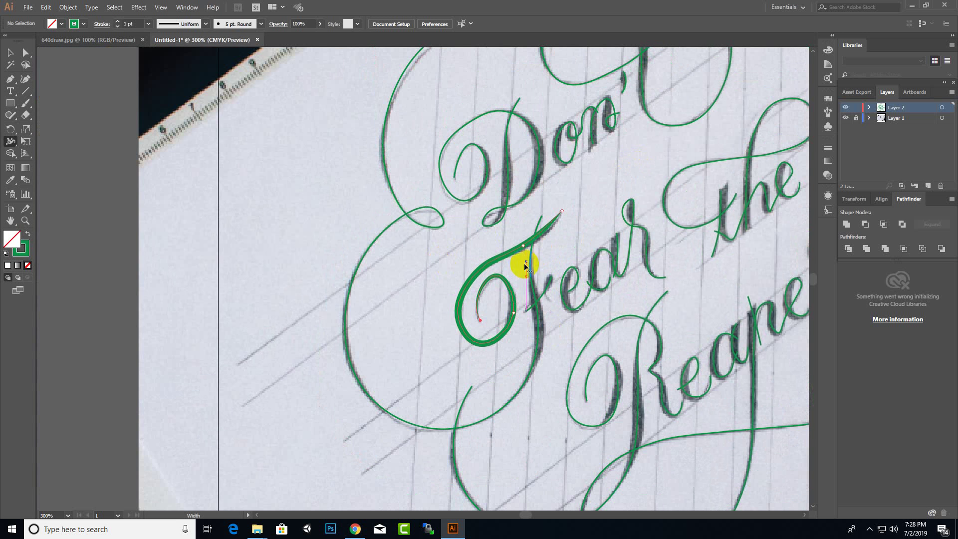
{"action": "scroll", "coordinate": [433, 263], "scroll_direction": "down", "scroll_amount": 3}
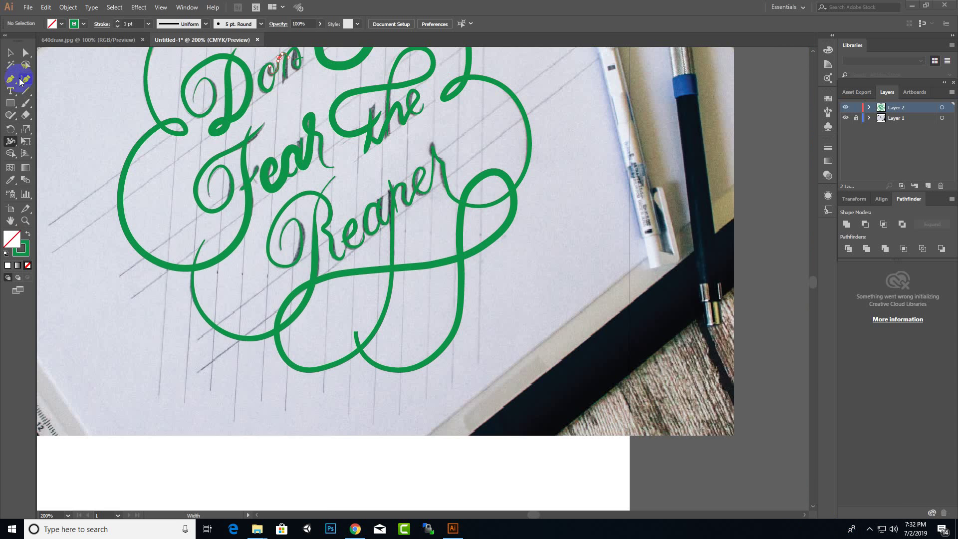
Unlock and hide the photo layer, Layer 1, so only the traced lettering is displayed
{"action": "left_click", "coordinate": [10, 53]}
{"action": "left_click", "coordinate": [693, 301]}
{"action": "key", "text": "ctrl+1"}
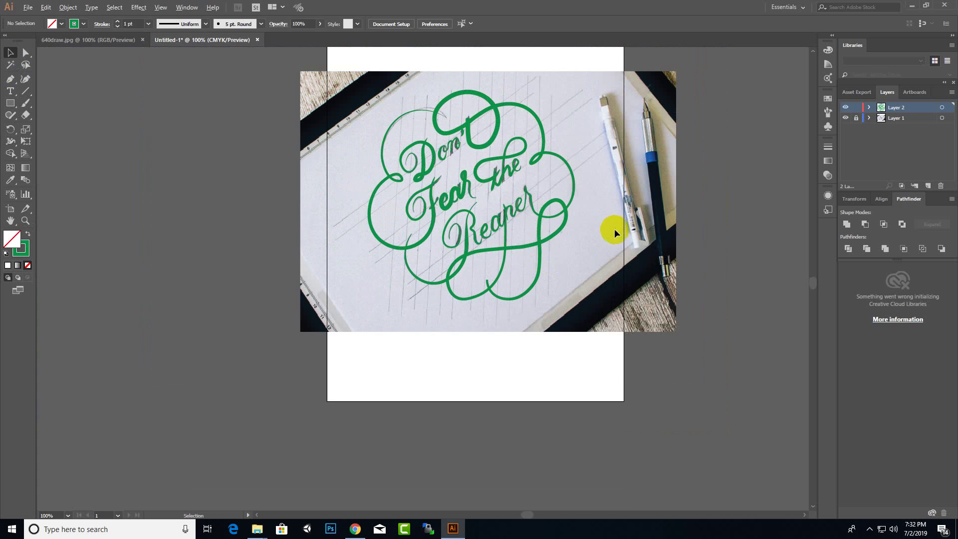
{"action": "left_click", "coordinate": [856, 119]}
{"action": "left_click", "coordinate": [847, 118]}
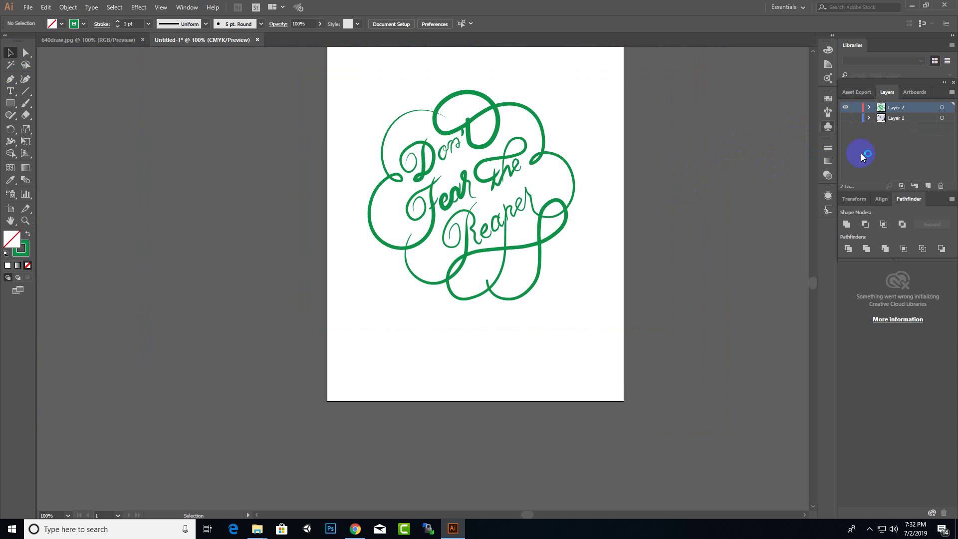
Select all the traced lettering paths and open the Simplify options for them
{"action": "scroll", "coordinate": [562, 262], "scroll_direction": "up", "scroll_amount": 1}
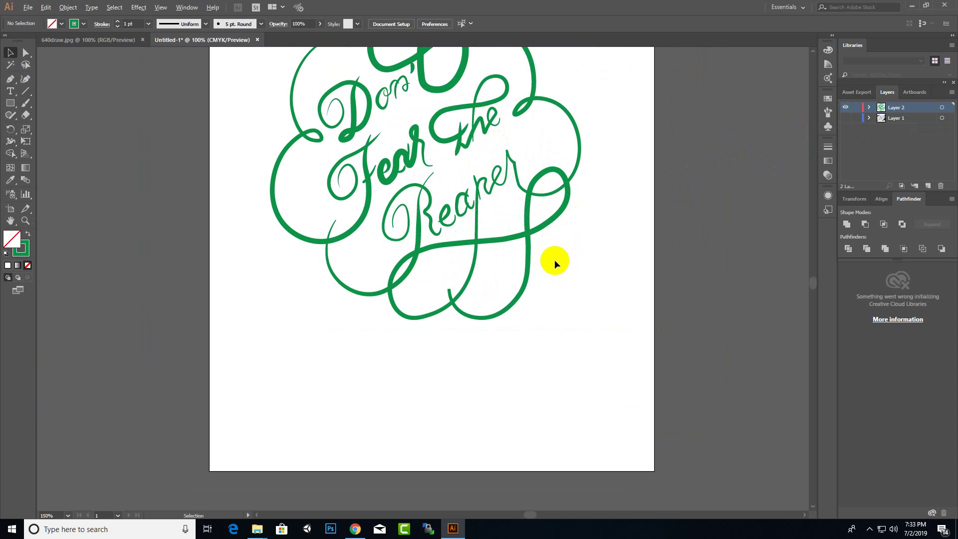
{"action": "scroll", "coordinate": [555, 260], "scroll_direction": "down", "scroll_amount": 1}
{"action": "left_click_drag", "start_coordinate": [276, 419], "coordinate": [278, 398]}
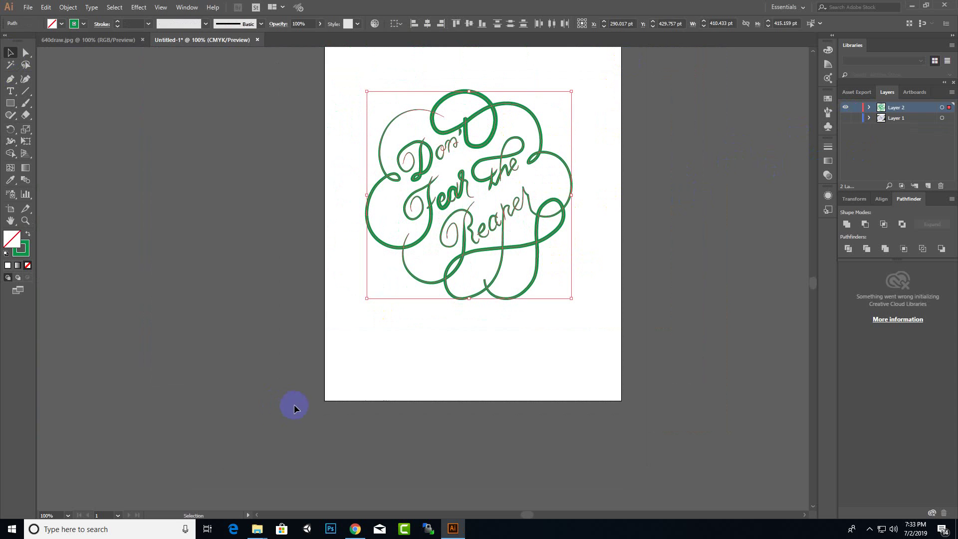
{"action": "left_click", "coordinate": [50, 10]}
{"action": "left_click", "coordinate": [49, 9]}
{"action": "left_click", "coordinate": [69, 9]}
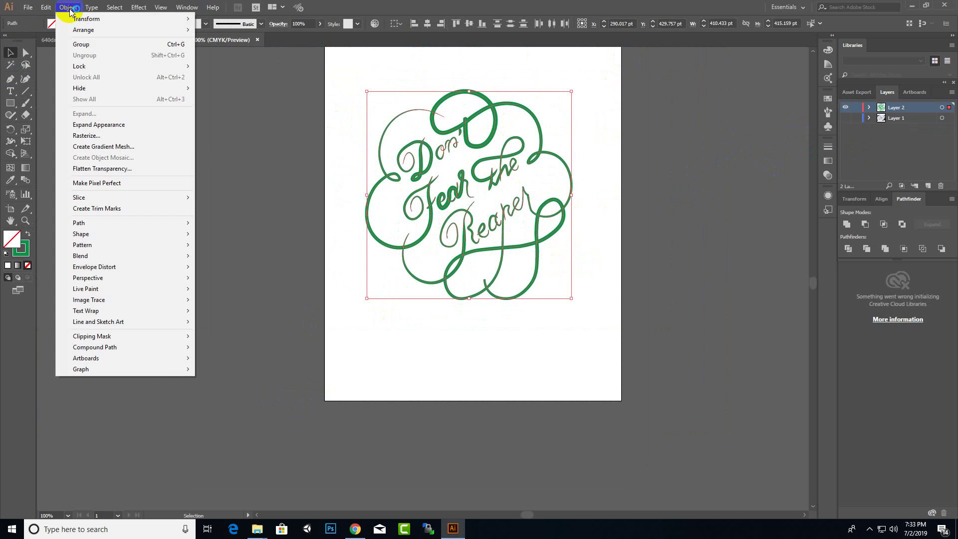
{"action": "mouse_move", "coordinate": [107, 223]}
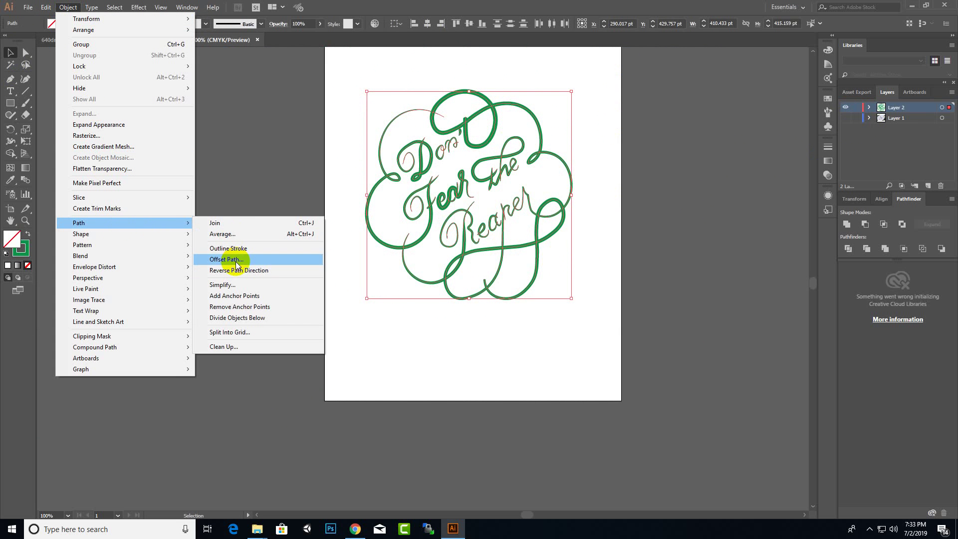
{"action": "left_click", "coordinate": [235, 285]}
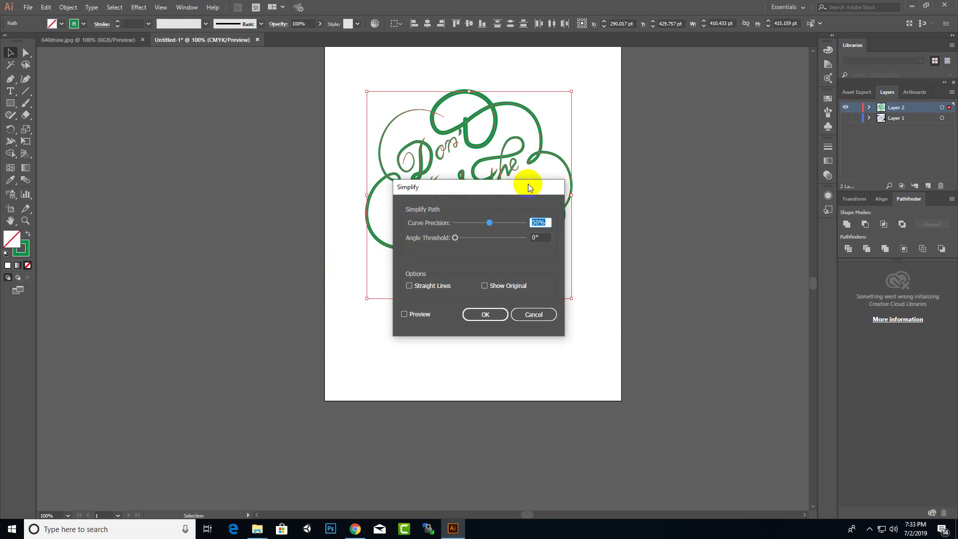
Simplify the selected paths with the preview on and a curve precision of 100%, and deselect the lettering
{"action": "left_click_drag", "start_coordinate": [529, 187], "coordinate": [651, 212]}
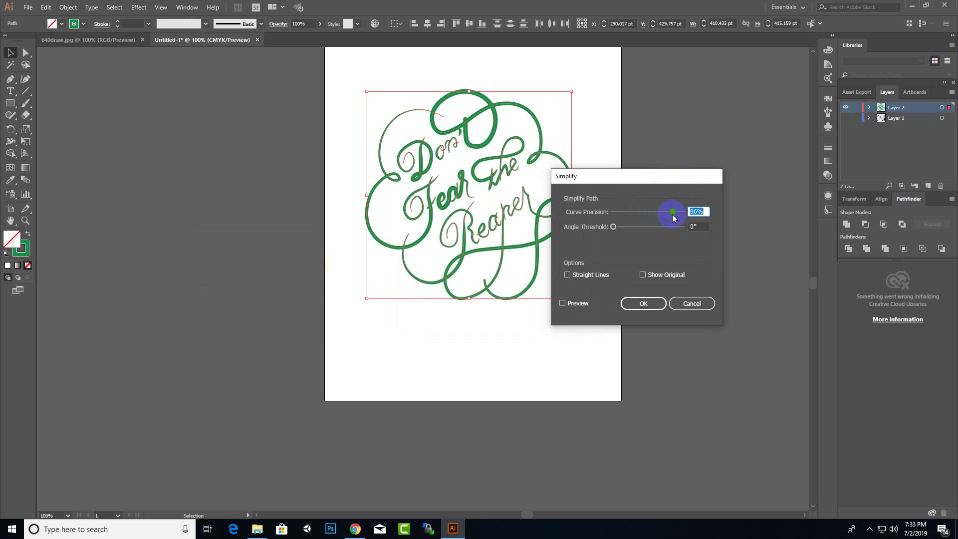
{"action": "left_click", "coordinate": [563, 303]}
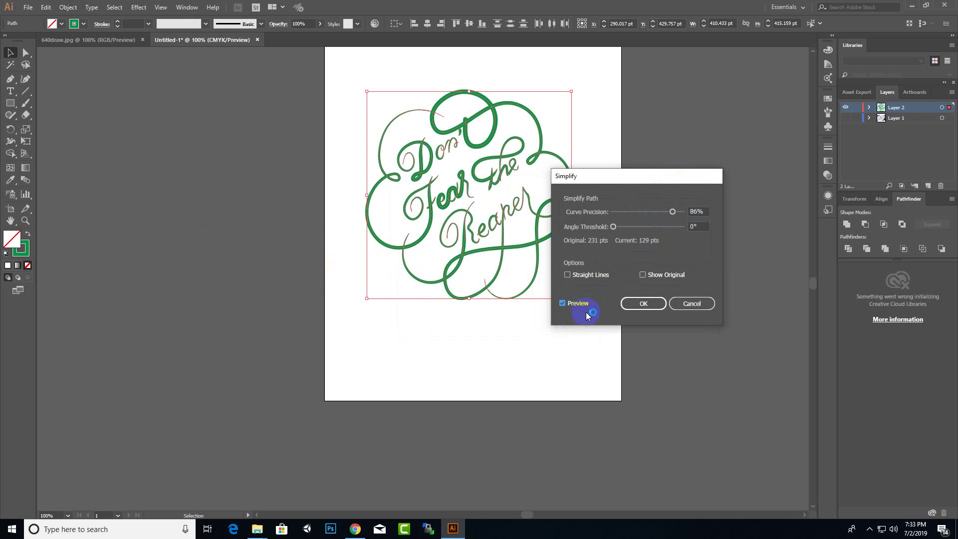
{"action": "left_click_drag", "start_coordinate": [638, 179], "coordinate": [685, 122]}
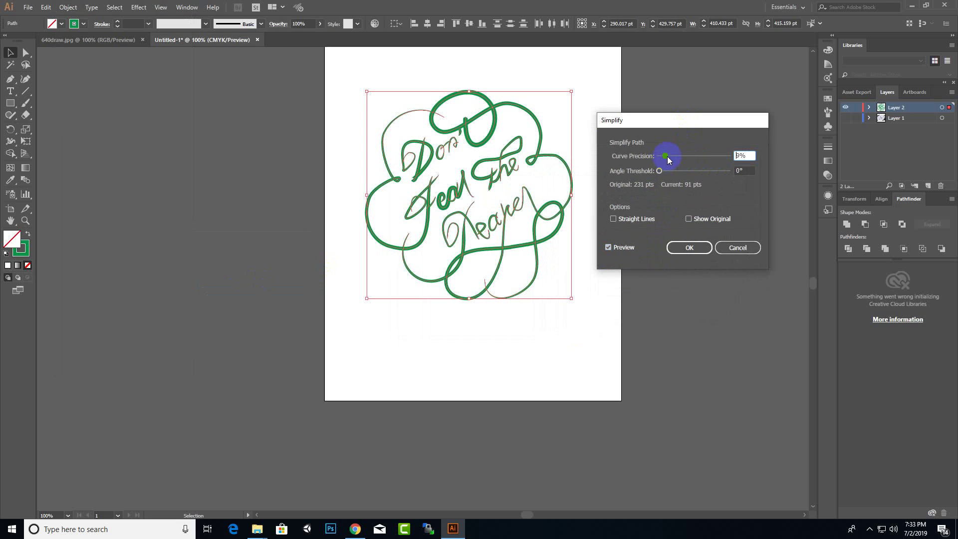
{"action": "left_click_drag", "start_coordinate": [667, 160], "coordinate": [729, 156]}
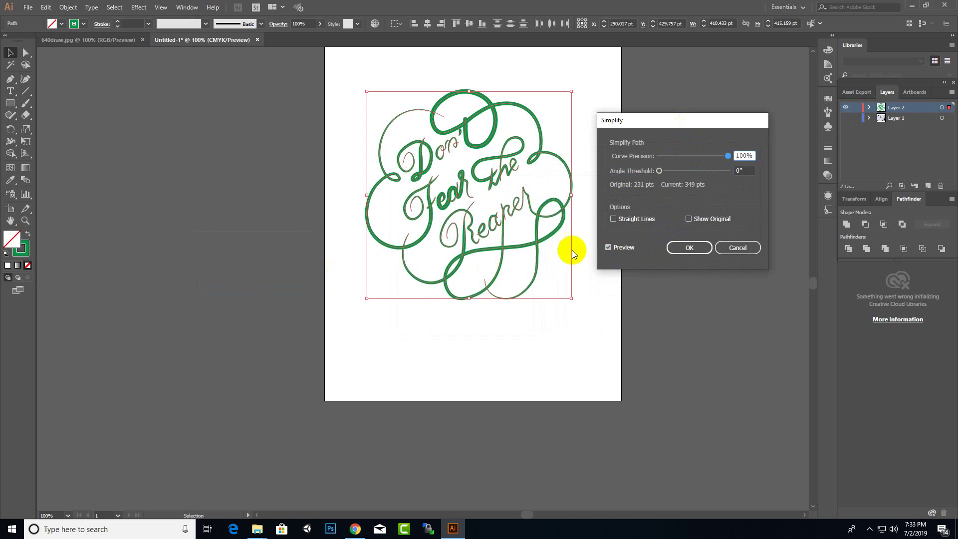
{"action": "left_click", "coordinate": [687, 250]}
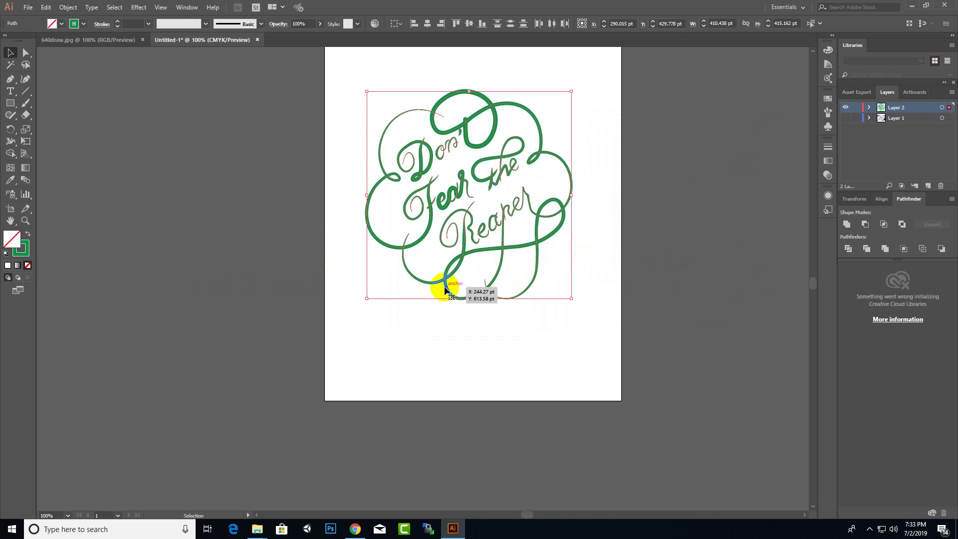
{"action": "left_click", "coordinate": [588, 172]}
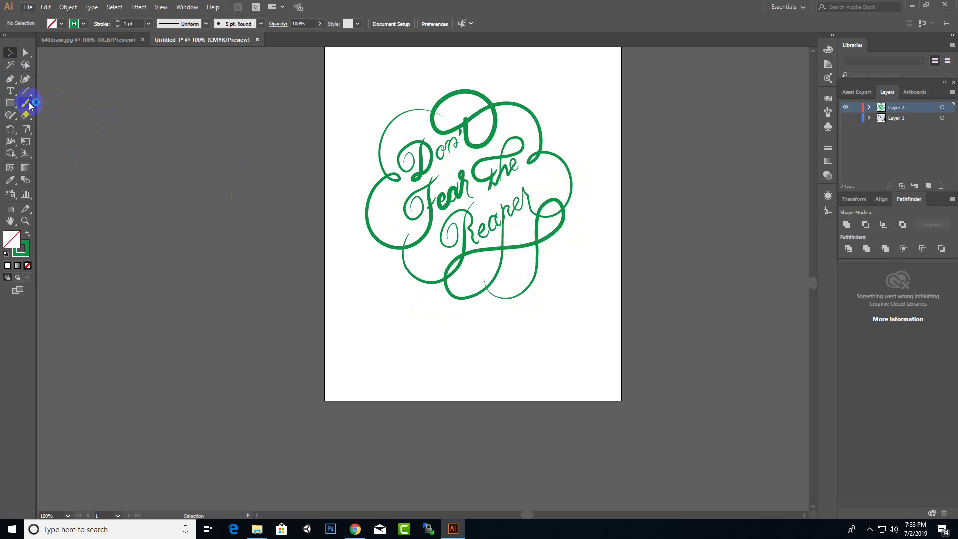
Try to move the left end anchor of the "he" stroke up and inward, past the stem of the t
{"action": "left_click", "coordinate": [10, 80]}
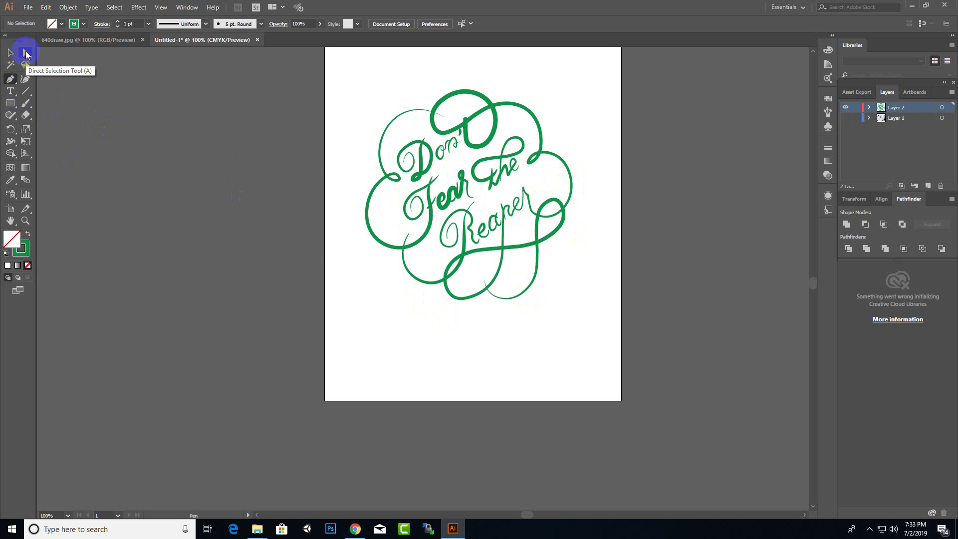
{"action": "left_click", "coordinate": [26, 53]}
{"action": "scroll", "coordinate": [507, 160], "scroll_direction": "up", "scroll_amount": 3}
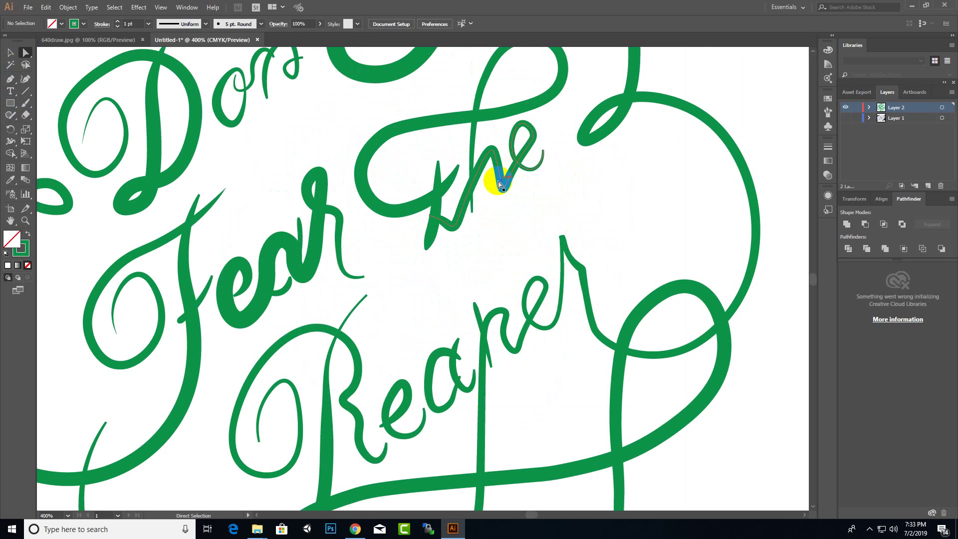
{"action": "left_click", "coordinate": [499, 190]}
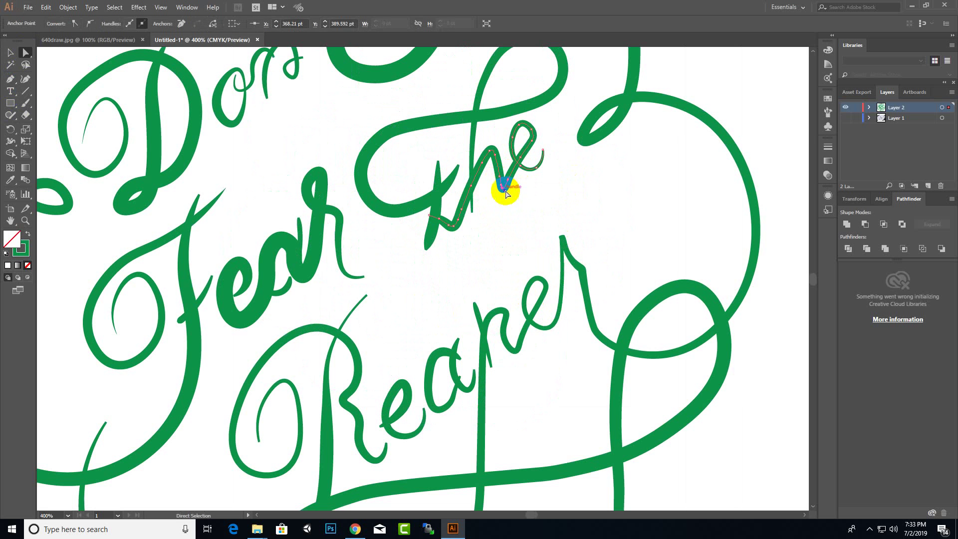
{"action": "left_click", "coordinate": [429, 218]}
{"action": "left_click_drag", "start_coordinate": [431, 215], "coordinate": [436, 207]}
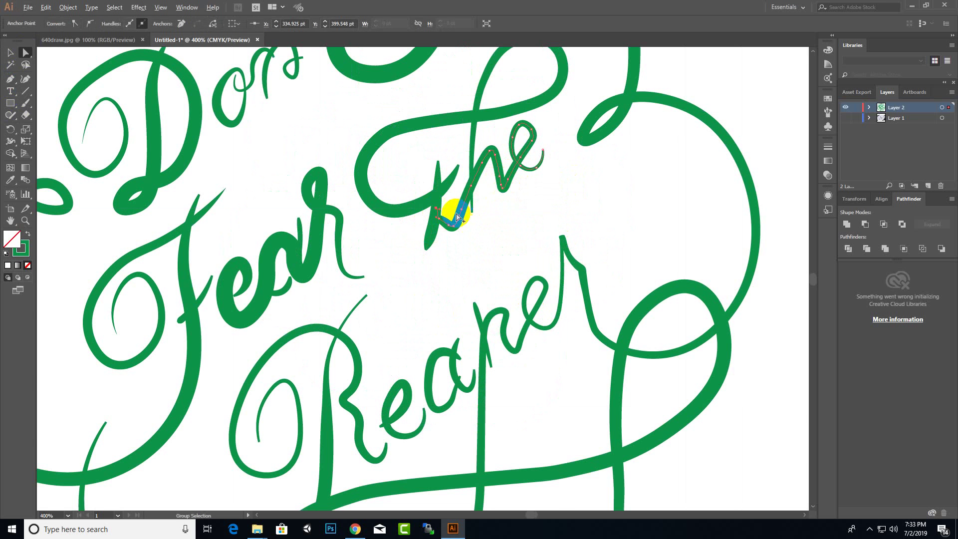
Nudge the left end anchor of the "he" stroke slightly inward so it sits within the t's stem, and deselect the path
{"action": "scroll", "coordinate": [449, 213], "scroll_direction": "up", "scroll_amount": 3}
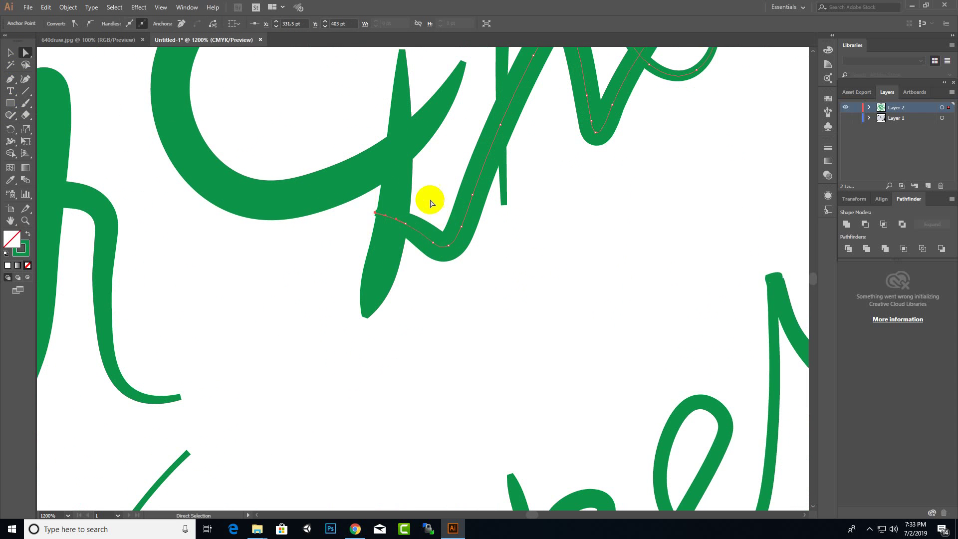
{"action": "left_click", "coordinate": [376, 213]}
{"action": "left_click_drag", "start_coordinate": [376, 214], "coordinate": [380, 215]}
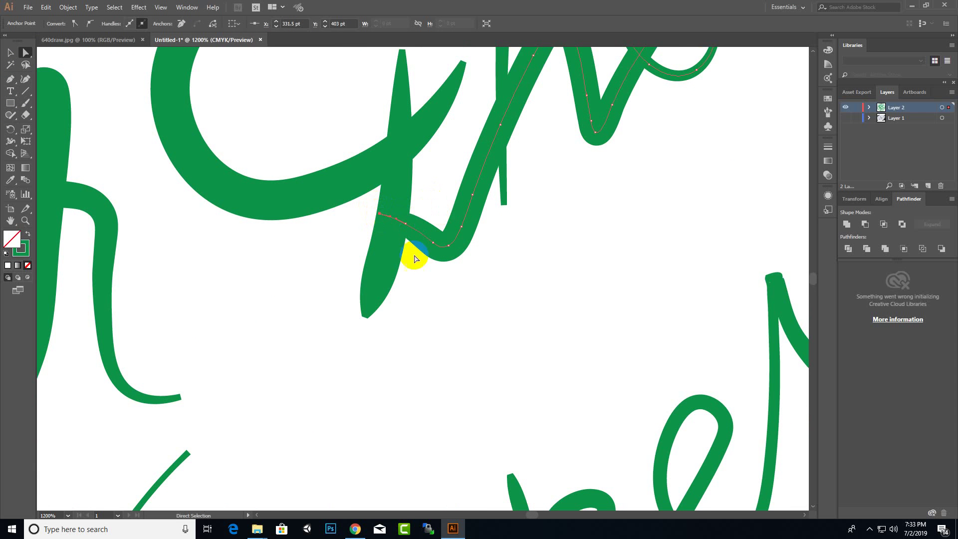
{"action": "scroll", "coordinate": [492, 284], "scroll_direction": "down", "scroll_amount": 5}
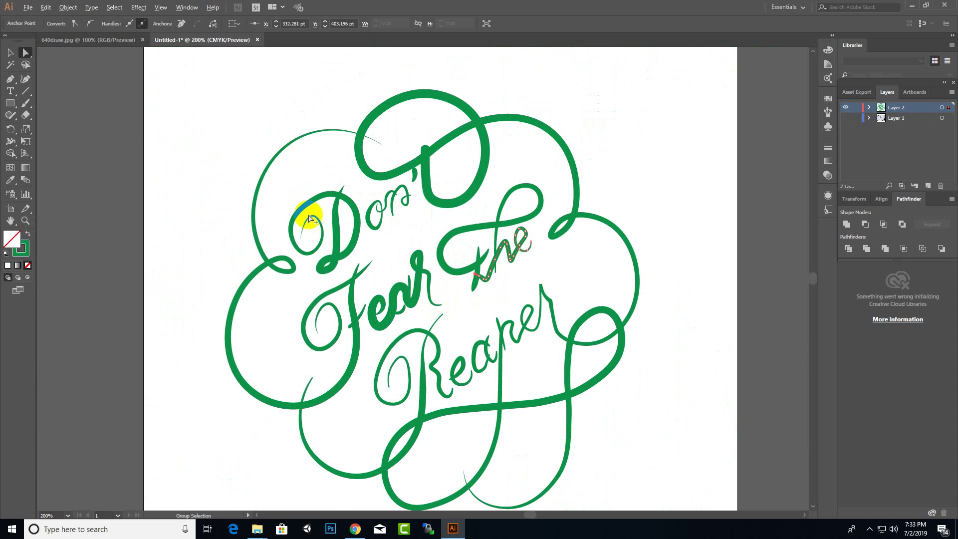
{"action": "scroll", "coordinate": [314, 205], "scroll_direction": "down", "scroll_amount": 3}
{"action": "left_click", "coordinate": [31, 74]}
{"action": "left_click", "coordinate": [10, 51]}
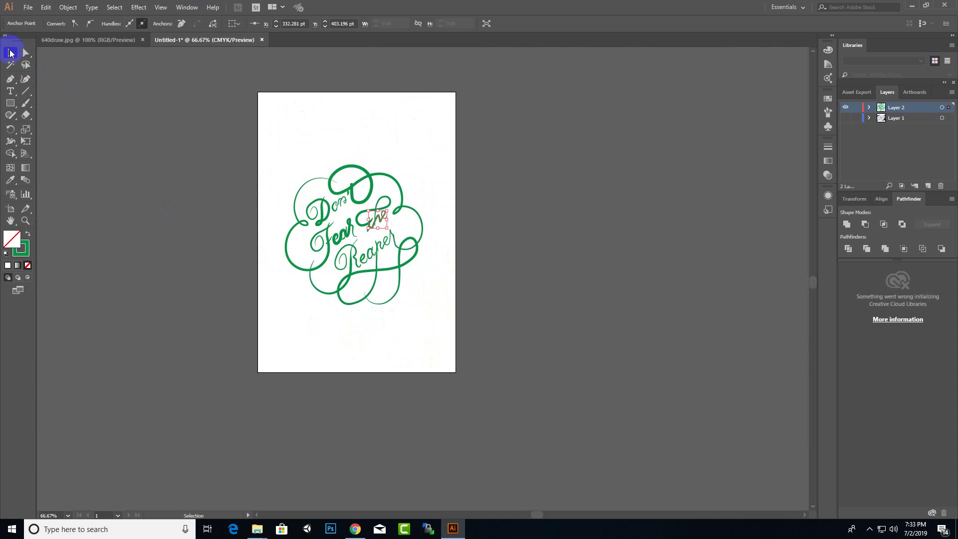
{"action": "left_click", "coordinate": [178, 196]}
{"action": "scroll", "coordinate": [418, 306], "scroll_direction": "up", "scroll_amount": 4}
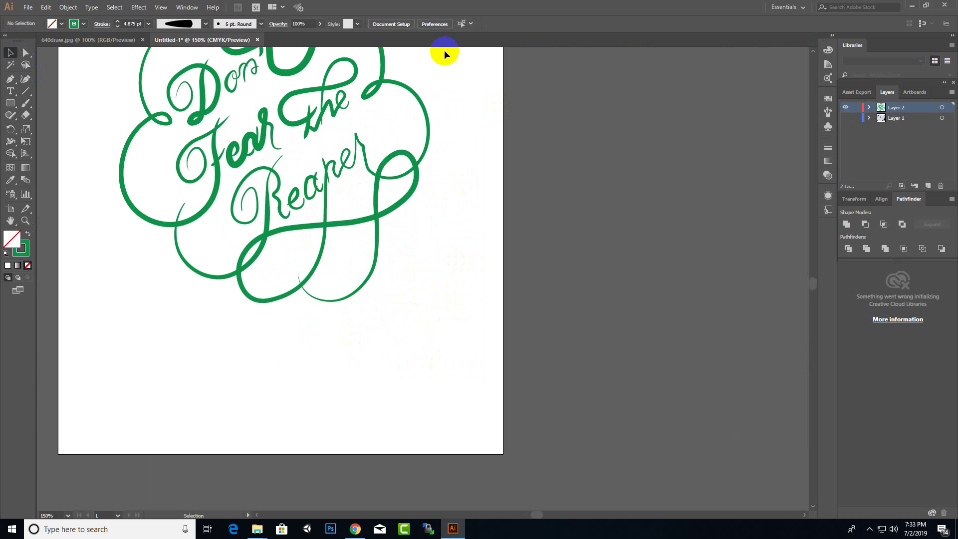
{"action": "scroll", "coordinate": [429, 211], "scroll_direction": "up", "scroll_amount": 3}
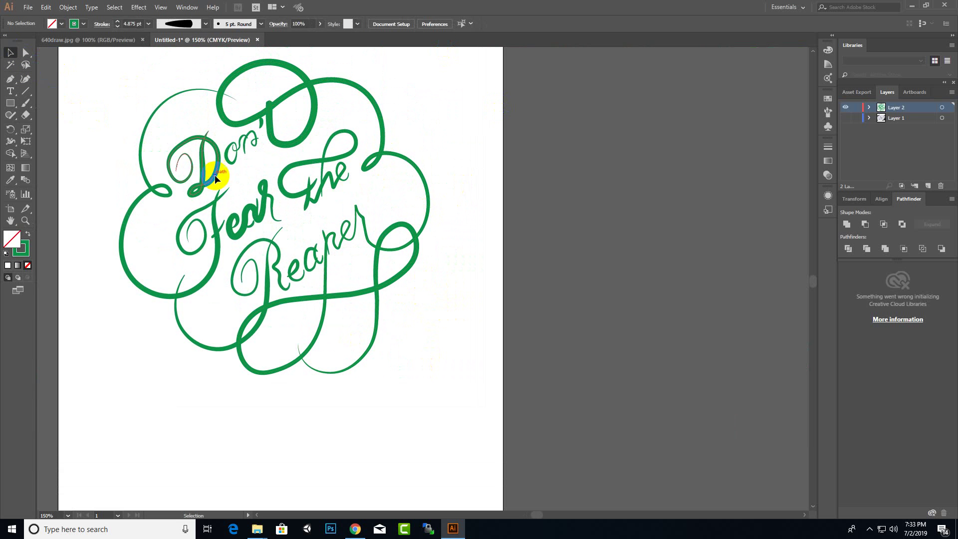
{"action": "scroll", "coordinate": [621, 232], "scroll_direction": "down", "scroll_amount": 1}
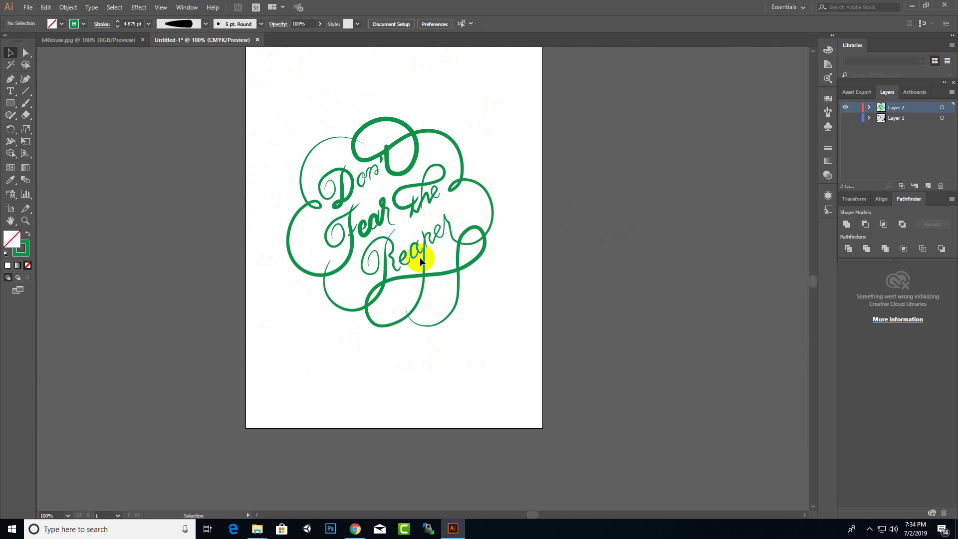
Start an export of the artwork to the illustratorcourse assets folder and name the file textart
{"action": "left_click", "coordinate": [28, 7]}
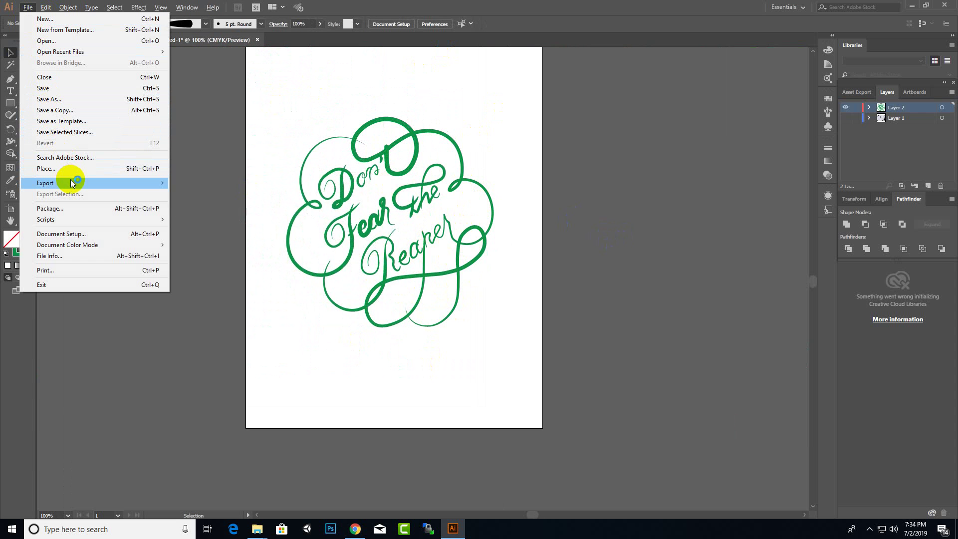
{"action": "mouse_move", "coordinate": [71, 183]}
{"action": "left_click", "coordinate": [226, 195]}
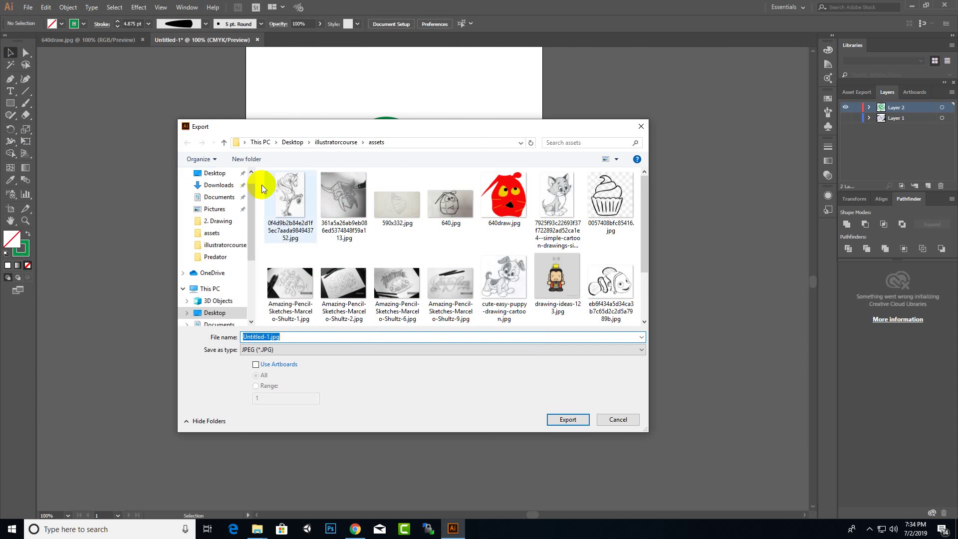
{"action": "left_click", "coordinate": [293, 144]}
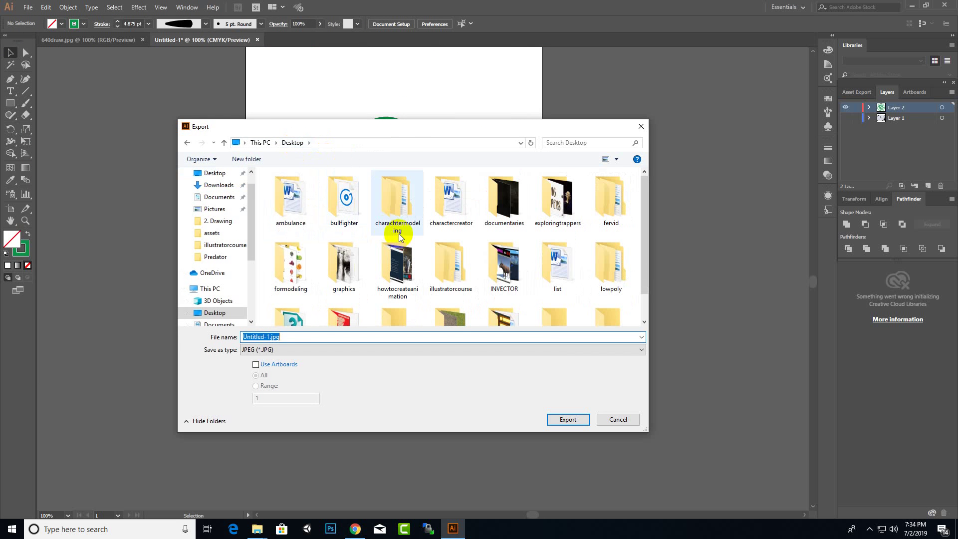
{"action": "left_click", "coordinate": [187, 143]}
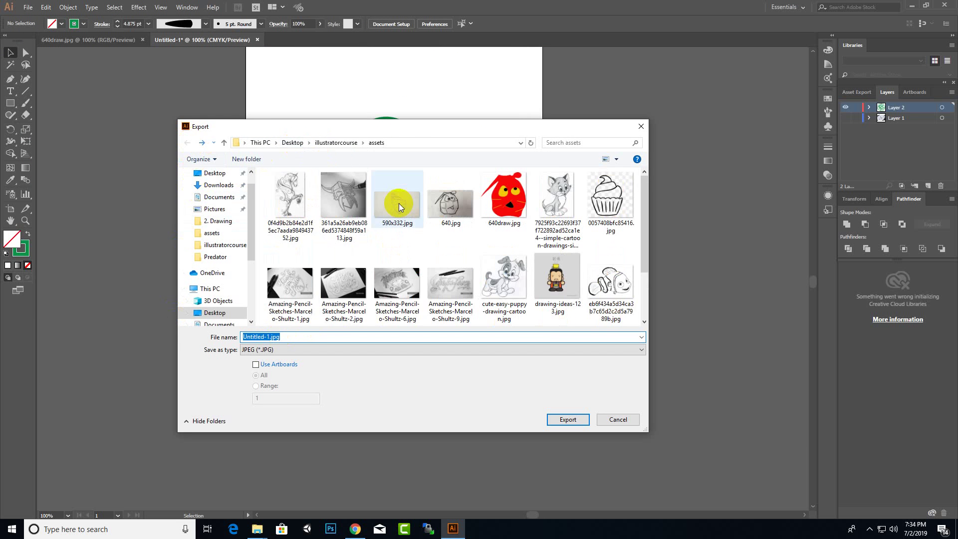
{"action": "scroll", "coordinate": [522, 246], "scroll_direction": "down", "scroll_amount": 1}
{"action": "left_click", "coordinate": [434, 337]}
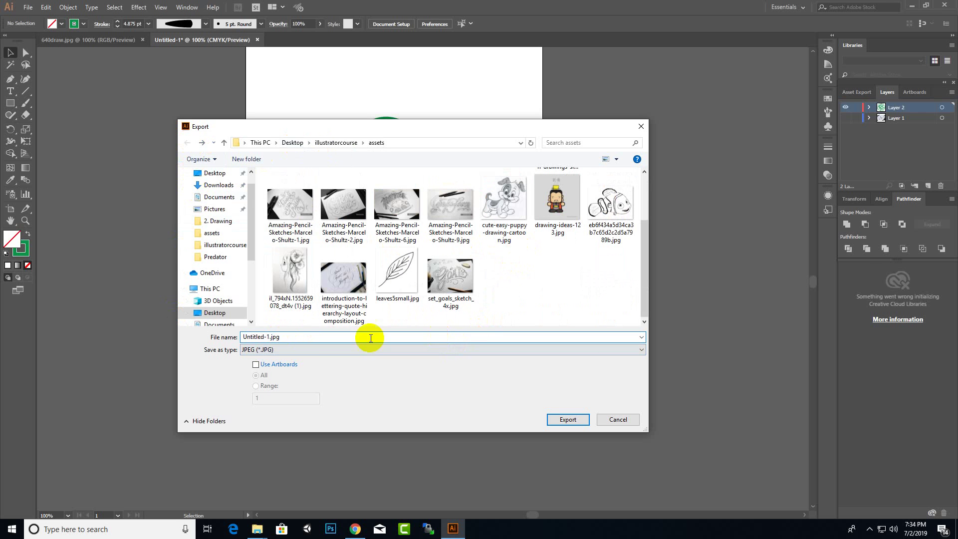
{"action": "left_click_drag", "start_coordinate": [270, 337], "coordinate": [182, 341]}
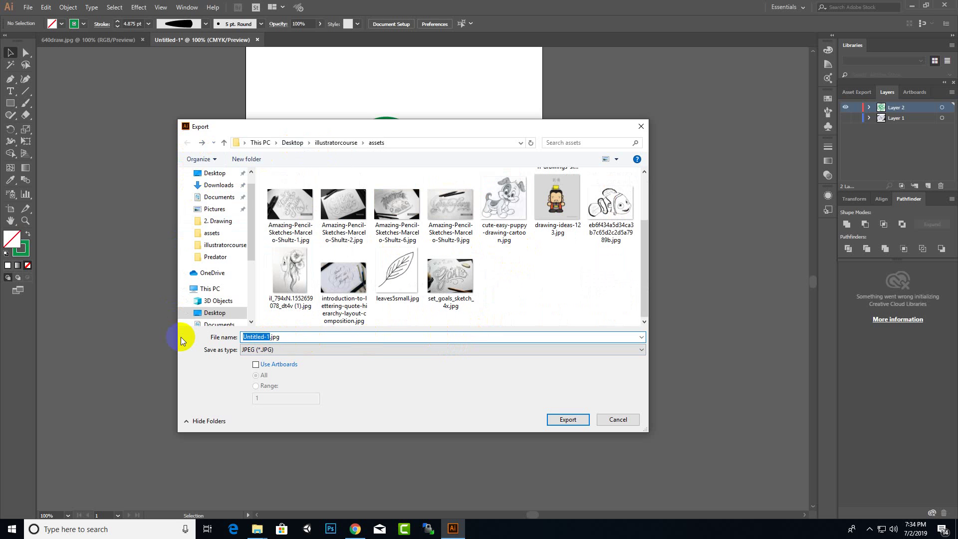
{"action": "type", "text": "textart"}
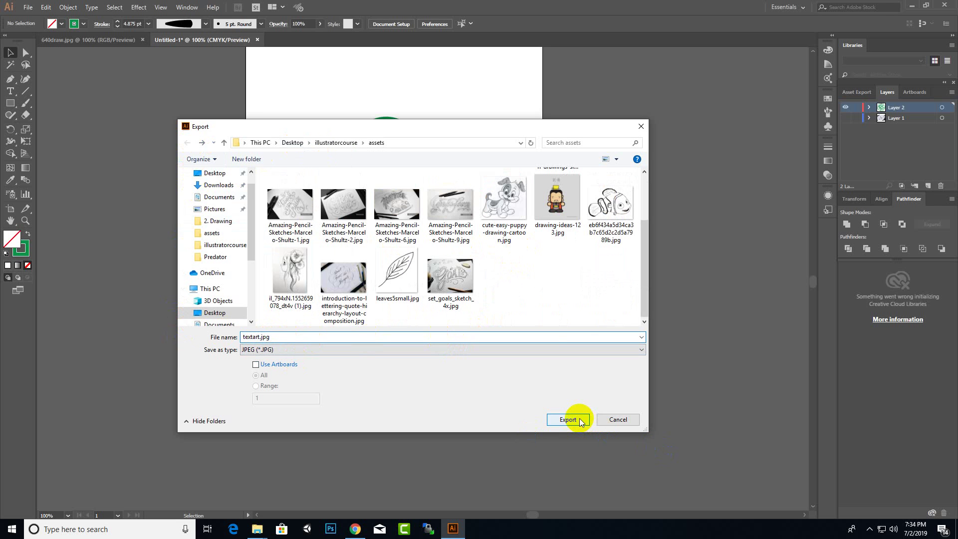
Set the export format to PNG and proceed to the PNG options
{"action": "left_click", "coordinate": [545, 349]}
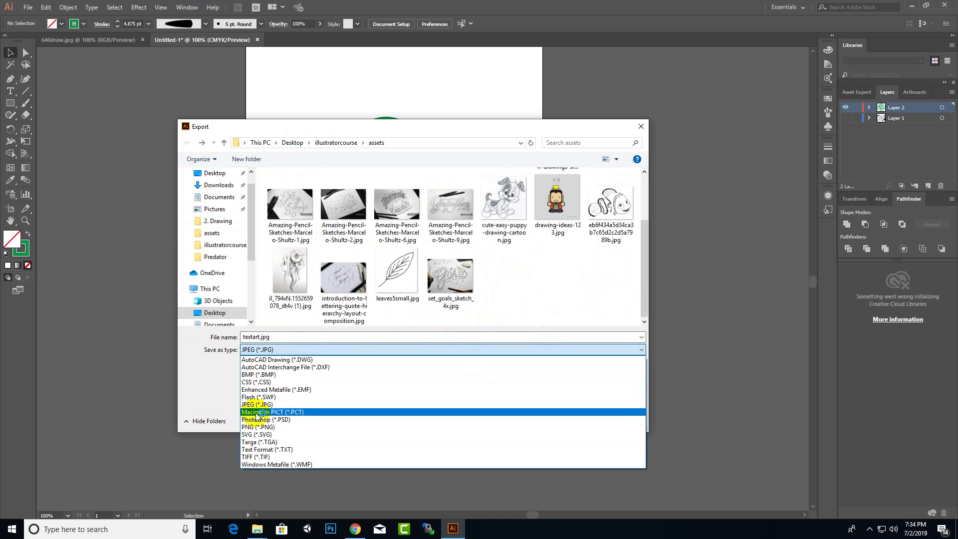
{"action": "left_click", "coordinate": [255, 428]}
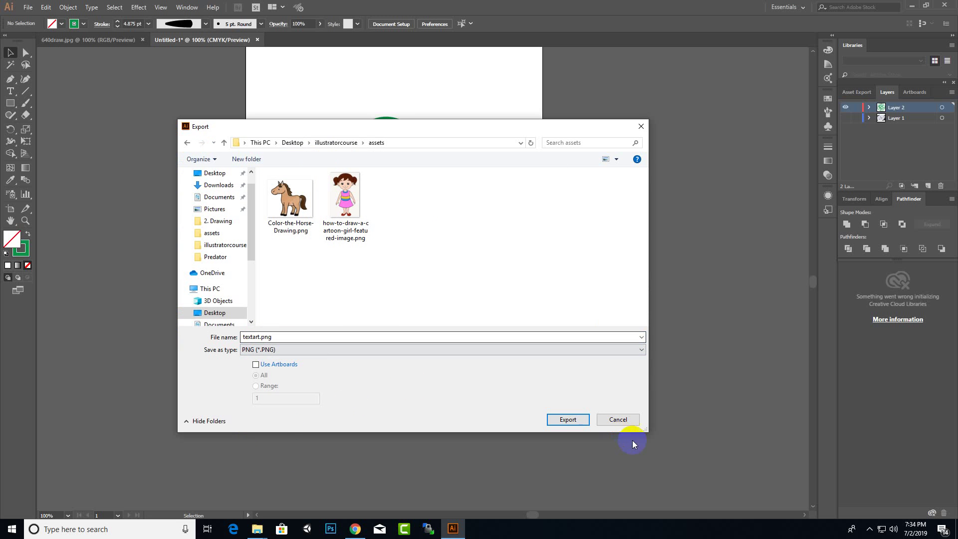
{"action": "left_click", "coordinate": [580, 424]}
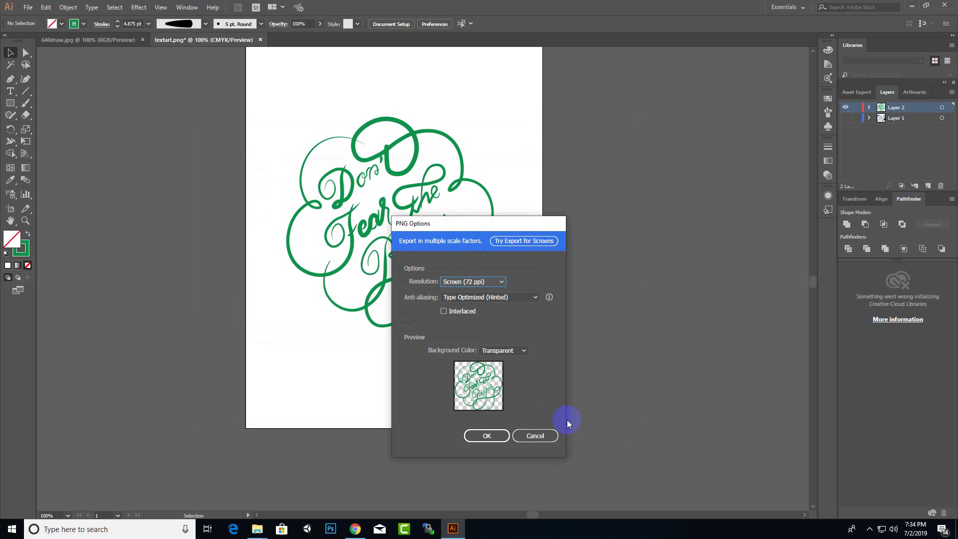
Set the PNG resolution to High (300 ppi) with a Transparent background and complete the export
{"action": "left_click_drag", "start_coordinate": [458, 224], "coordinate": [456, 164]}
{"action": "left_click", "coordinate": [496, 219]}
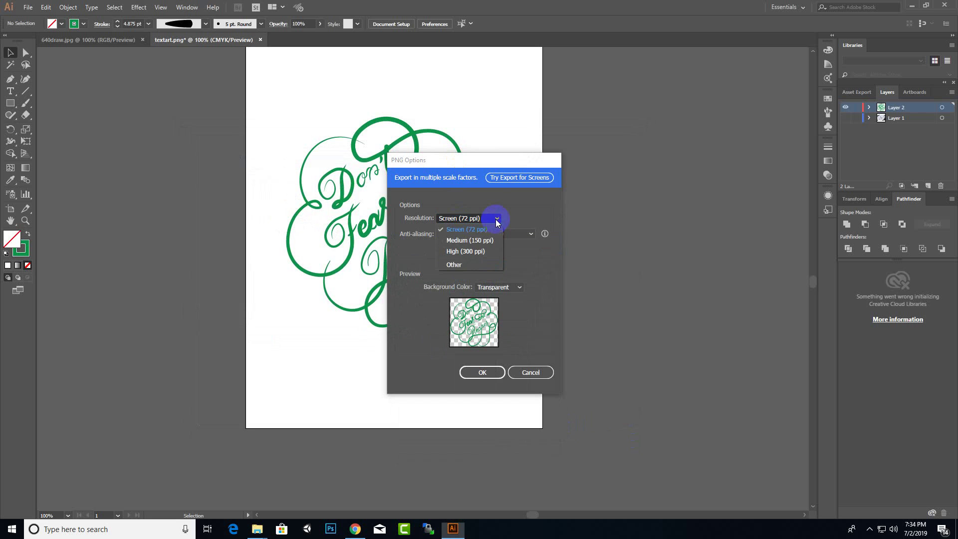
{"action": "left_click", "coordinate": [477, 253]}
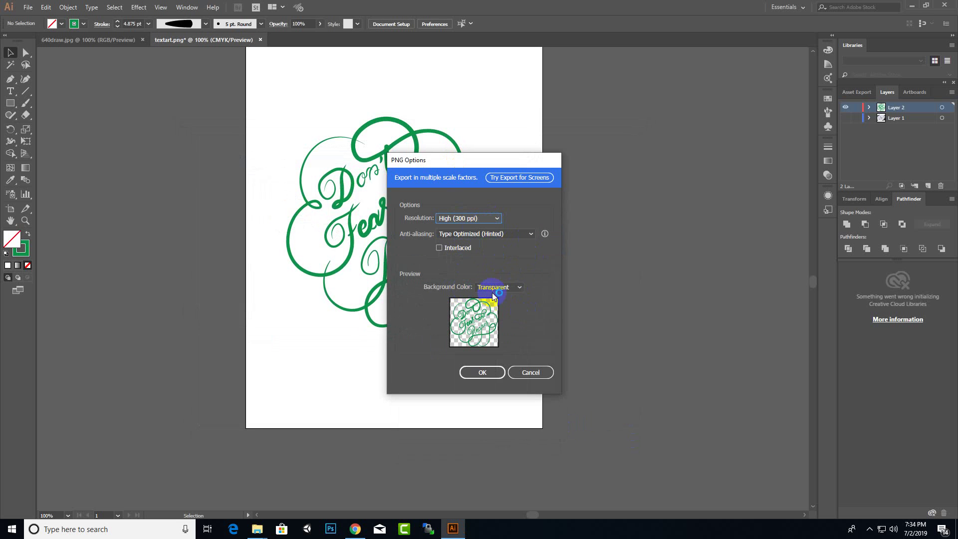
{"action": "left_click", "coordinate": [513, 290]}
{"action": "left_click", "coordinate": [518, 298]}
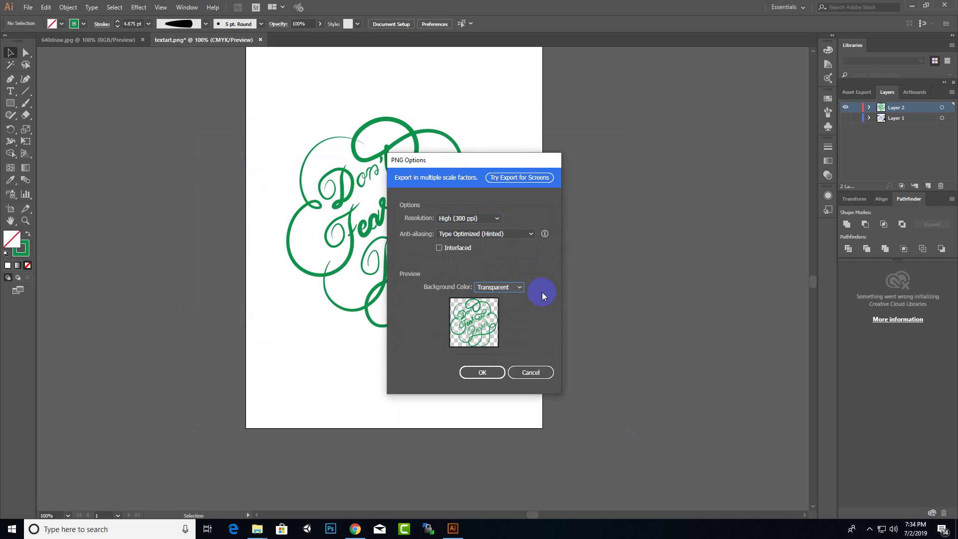
{"action": "left_click", "coordinate": [481, 373]}
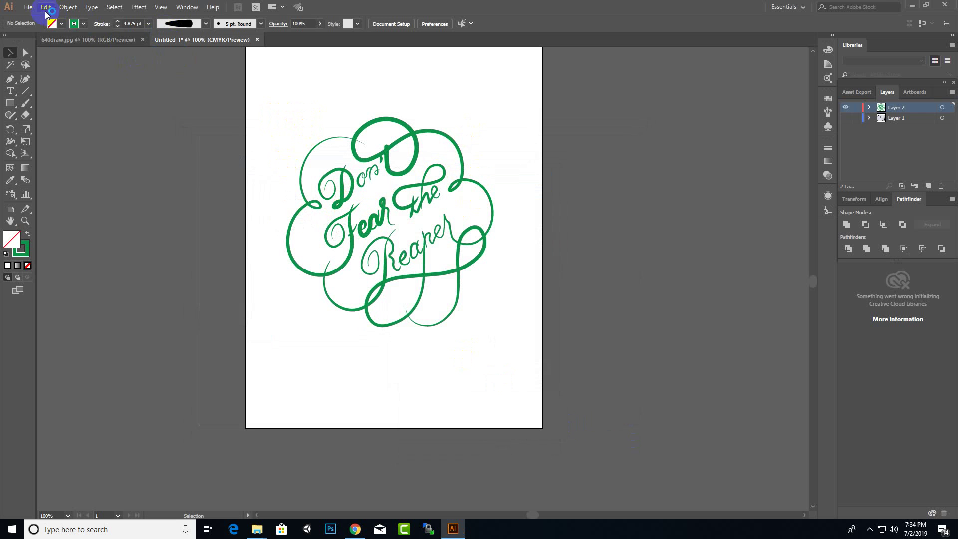
Select all of the green lettering on the artboard and delete it
{"action": "left_click", "coordinate": [28, 7]}
{"action": "left_click", "coordinate": [253, 52]}
{"action": "left_click_drag", "start_coordinate": [615, 79], "coordinate": [222, 366]}
{"action": "key", "text": "Delete"}
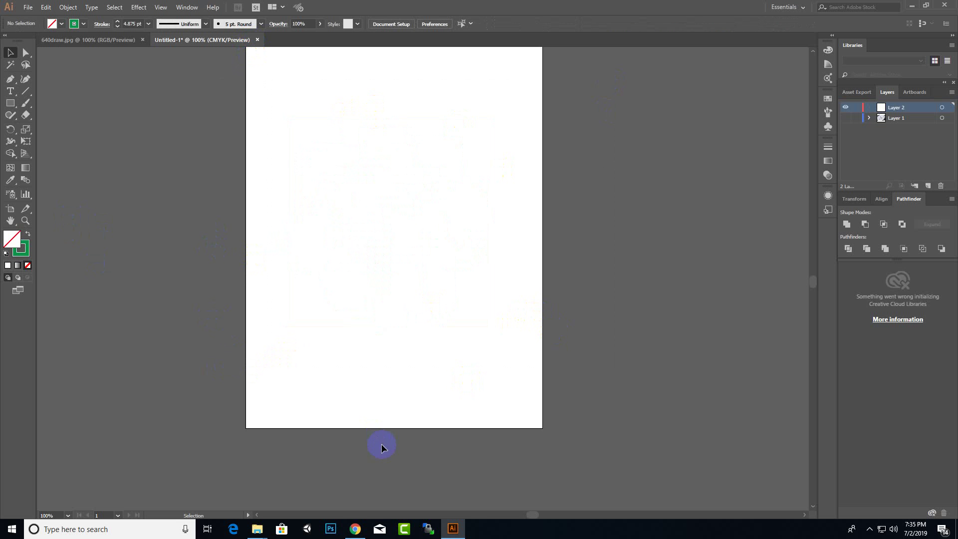
Switch to Chrome and open Google Images from google.com in a new browser tab
{"action": "left_click", "coordinate": [355, 530]}
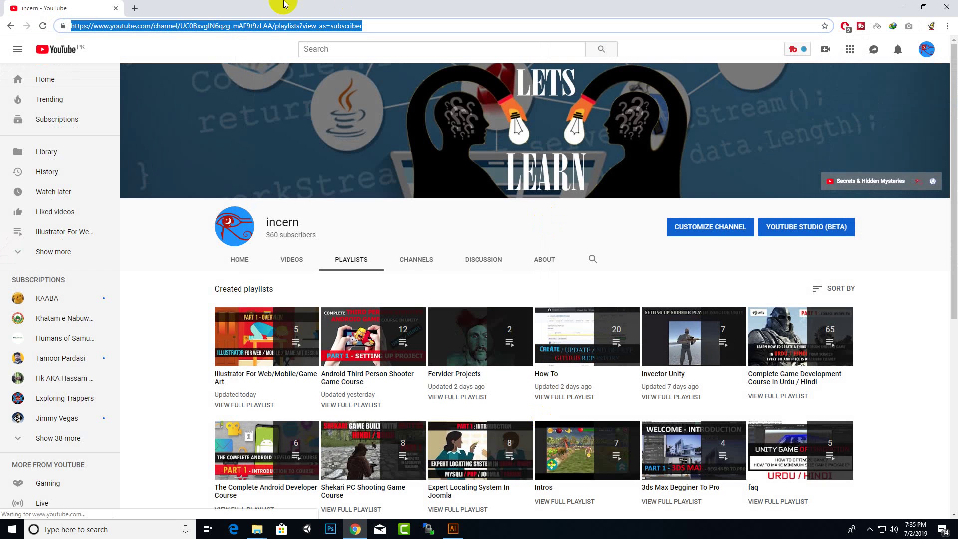
{"action": "left_click", "coordinate": [134, 8]}
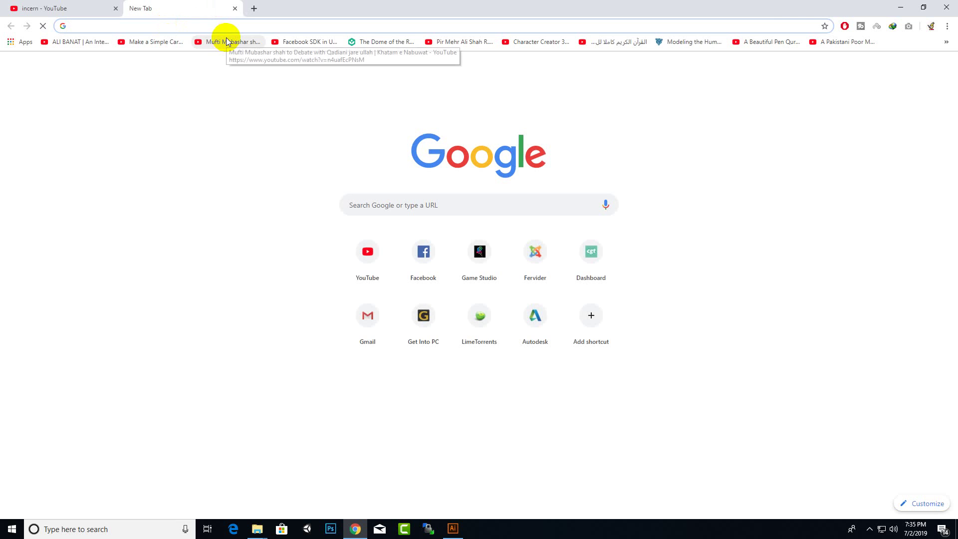
{"action": "type", "text": "google.com"}
{"action": "key", "text": "Return"}
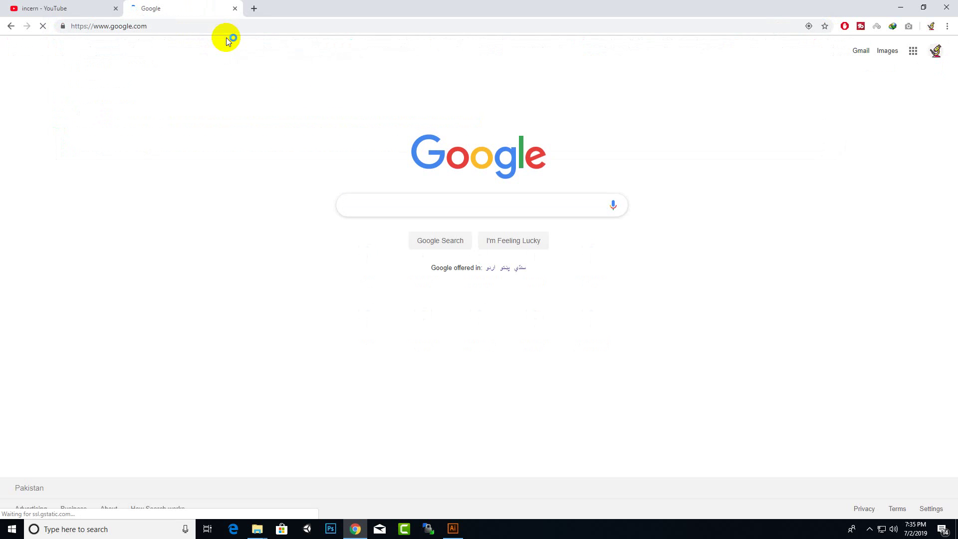
{"action": "left_click", "coordinate": [891, 51]}
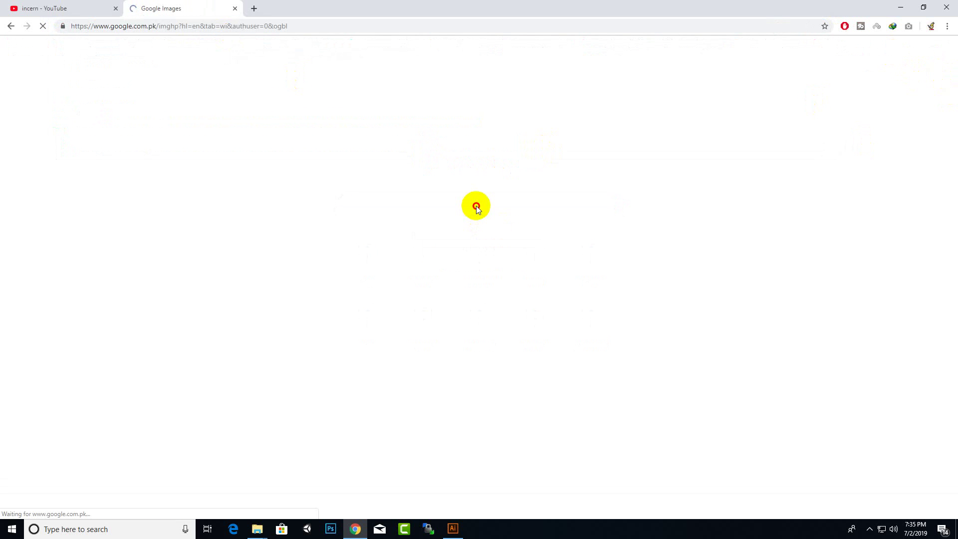
Search the images for "shark" and narrow the results to the cartoon category
{"action": "type", "text": "sh"}
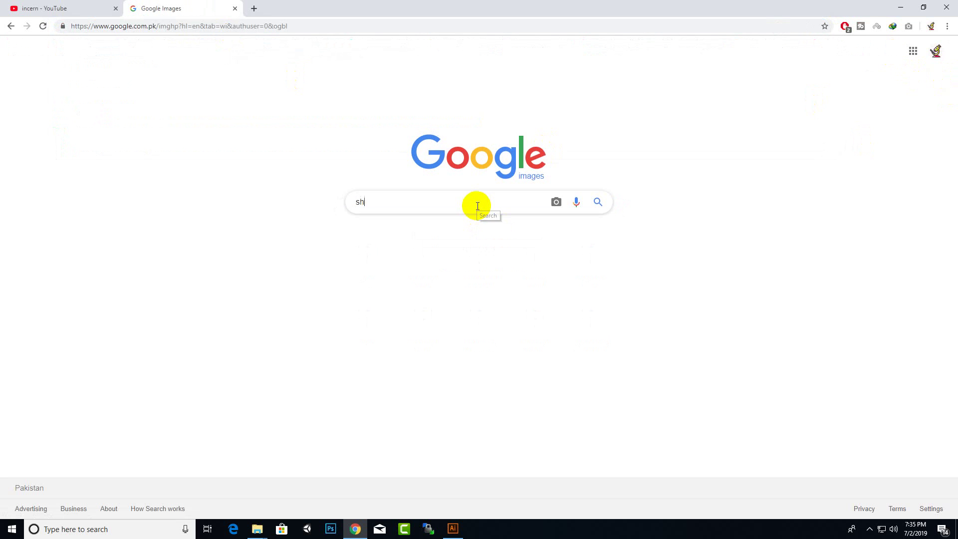
{"action": "type", "text": "ark"}
{"action": "key", "text": "Return"}
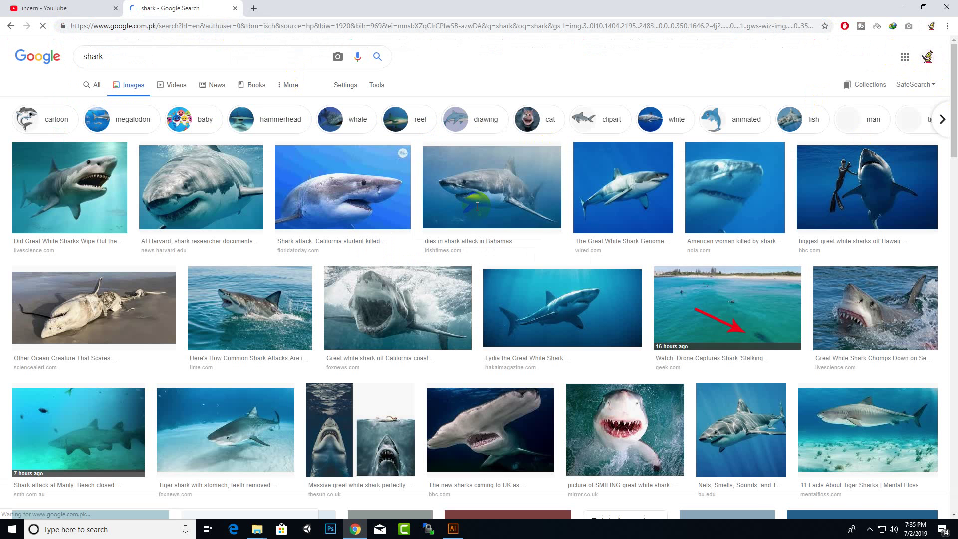
{"action": "left_click", "coordinate": [51, 122]}
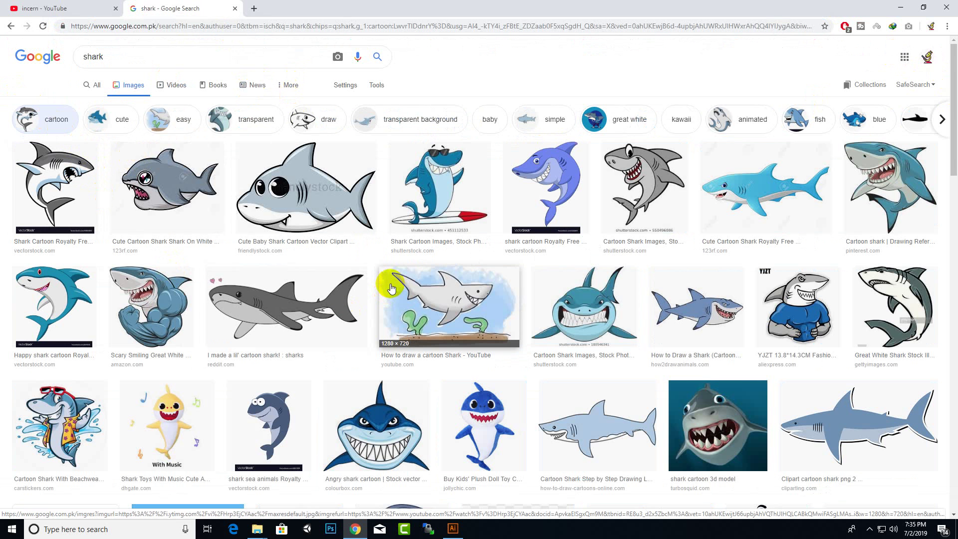
Browse the cartoon results and open the grey "How to draw a cartoon Shark" image in its own browser tab
{"action": "scroll", "coordinate": [393, 292], "scroll_direction": "down", "scroll_amount": 2}
{"action": "scroll", "coordinate": [391, 289], "scroll_direction": "up", "scroll_amount": 1}
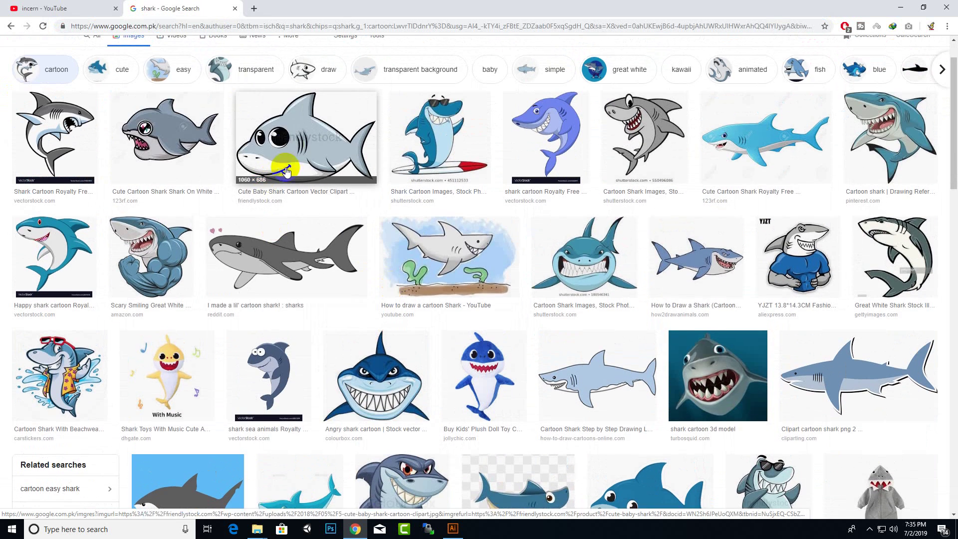
{"action": "right_click", "coordinate": [432, 235]}
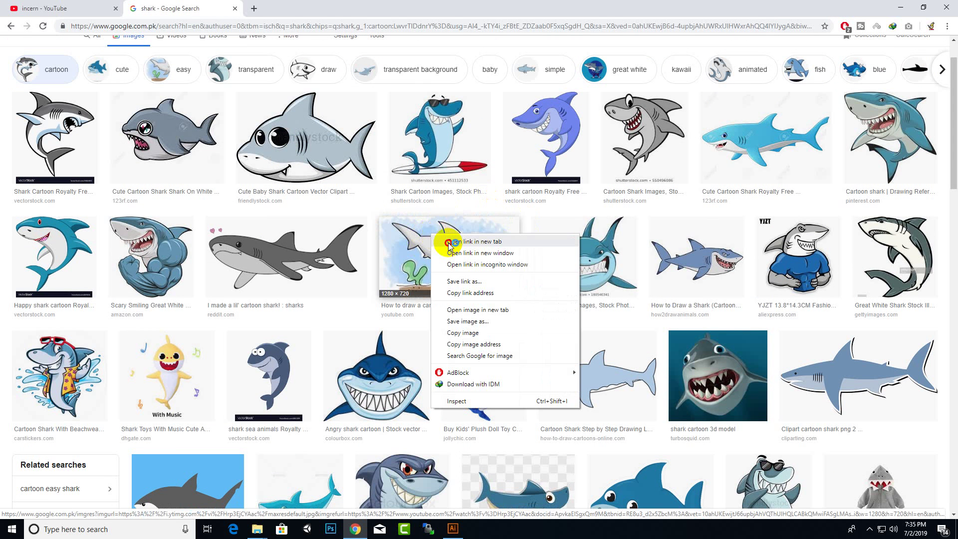
{"action": "left_click", "coordinate": [448, 243]}
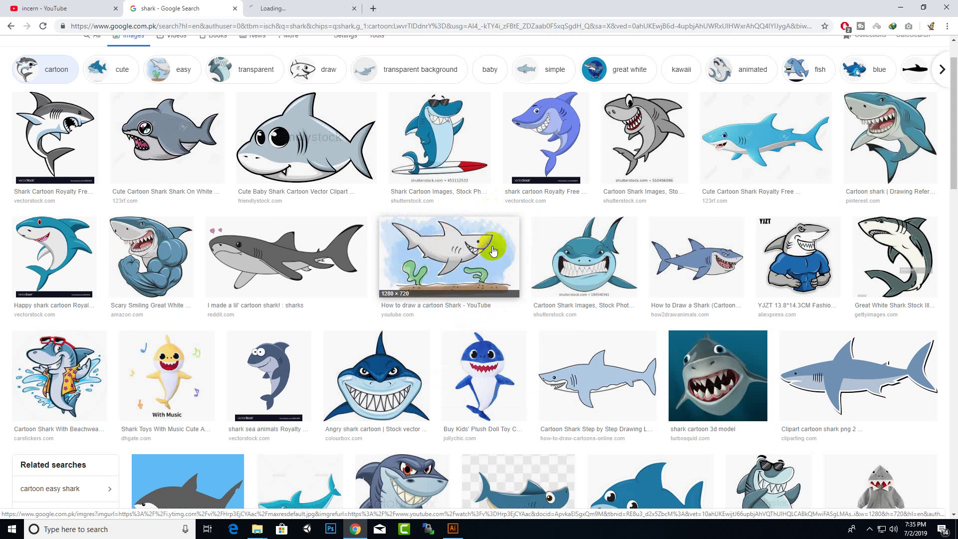
{"action": "left_click", "coordinate": [314, 6]}
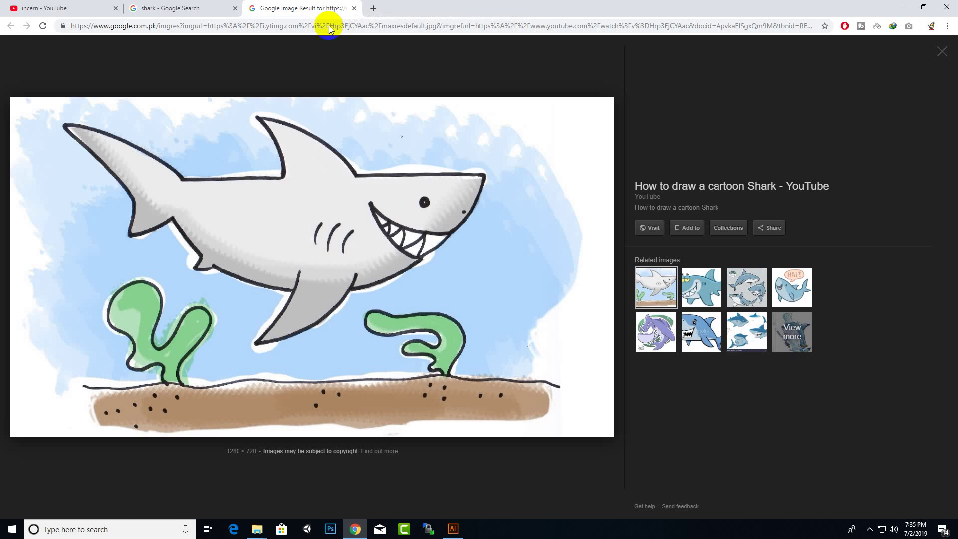
Save the shark image as maxresdefault.jpg in the Desktop's illustratorcourse > assets folder
{"action": "right_click", "coordinate": [274, 153]}
{"action": "left_click", "coordinate": [313, 243]}
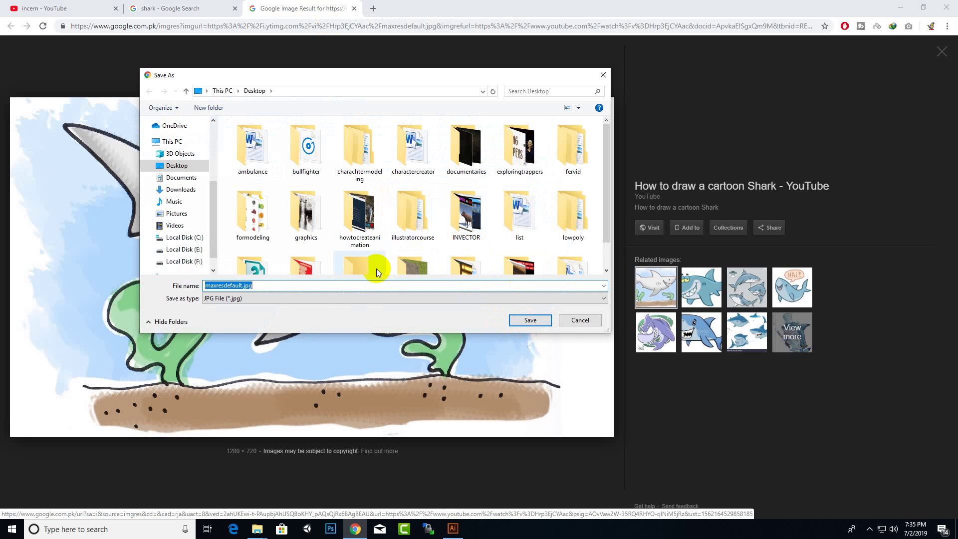
{"action": "left_click", "coordinate": [319, 157]}
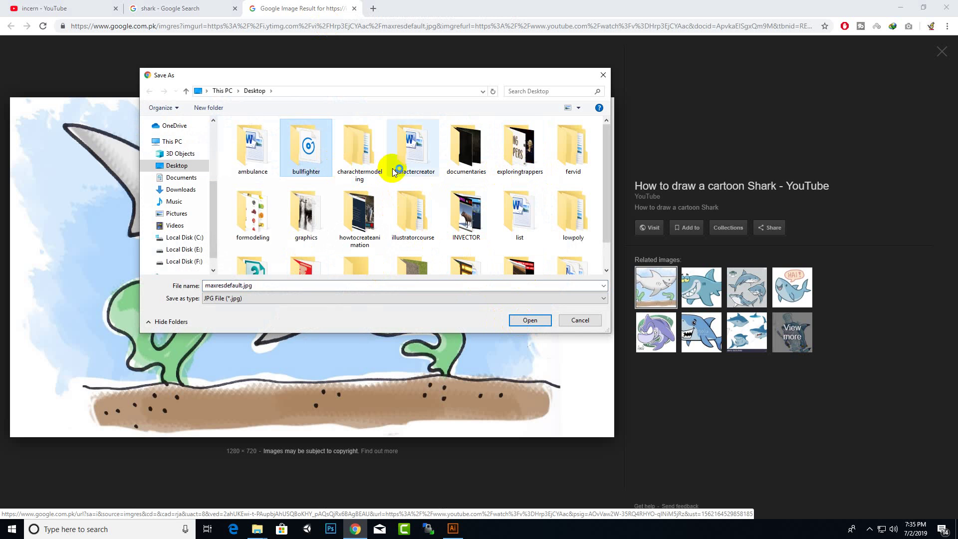
{"action": "scroll", "coordinate": [379, 175], "scroll_direction": "down", "scroll_amount": 1}
{"action": "left_click", "coordinate": [242, 195]}
{"action": "double_click", "coordinate": [414, 177]}
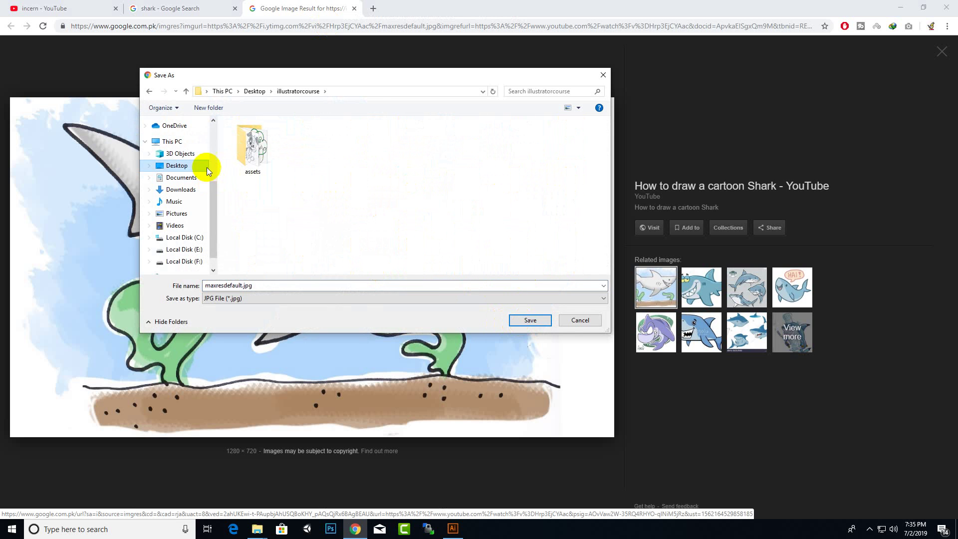
{"action": "double_click", "coordinate": [247, 147]}
{"action": "left_click", "coordinate": [530, 320]}
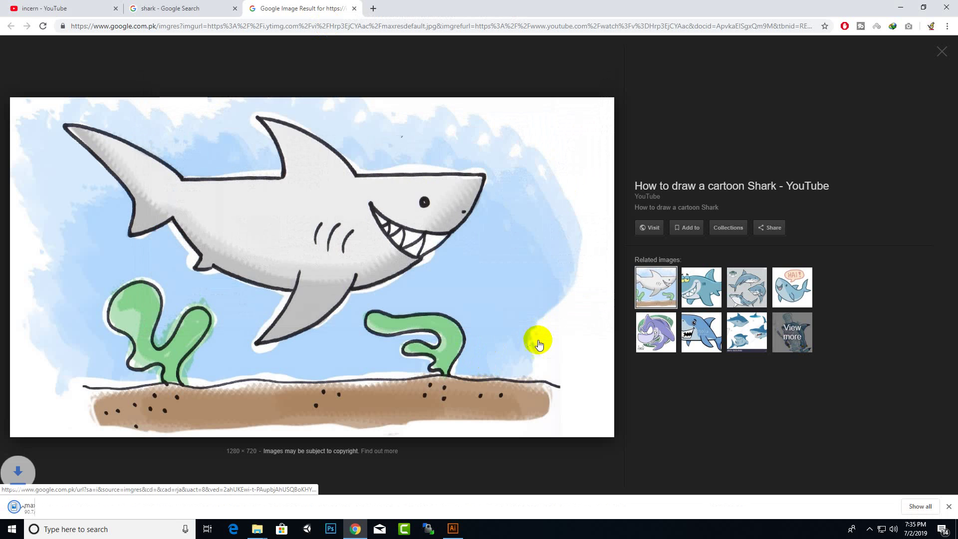
Switch to Illustrator and place maxresdefault.jpg from the assets folder on the artboard
{"action": "left_click", "coordinate": [458, 530]}
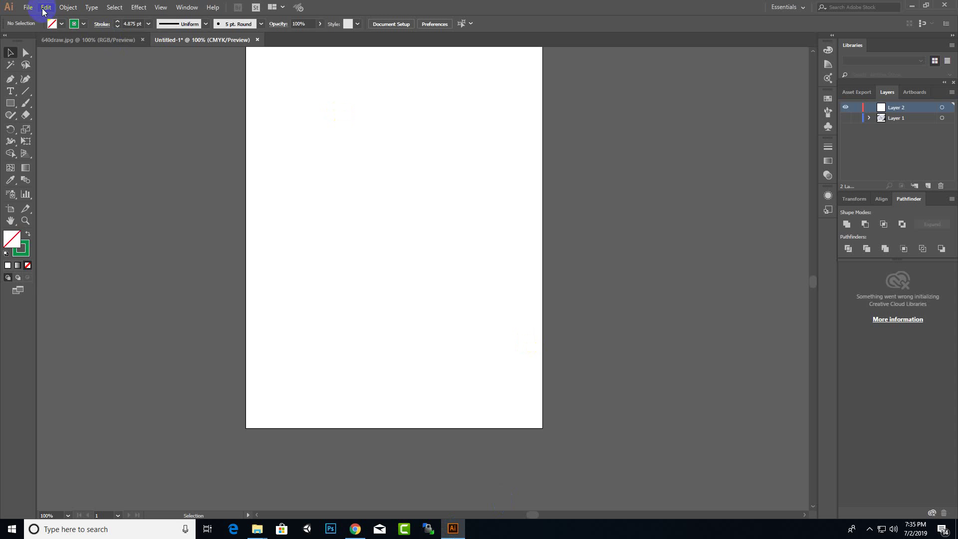
{"action": "left_click", "coordinate": [27, 7]}
{"action": "left_click", "coordinate": [78, 169]}
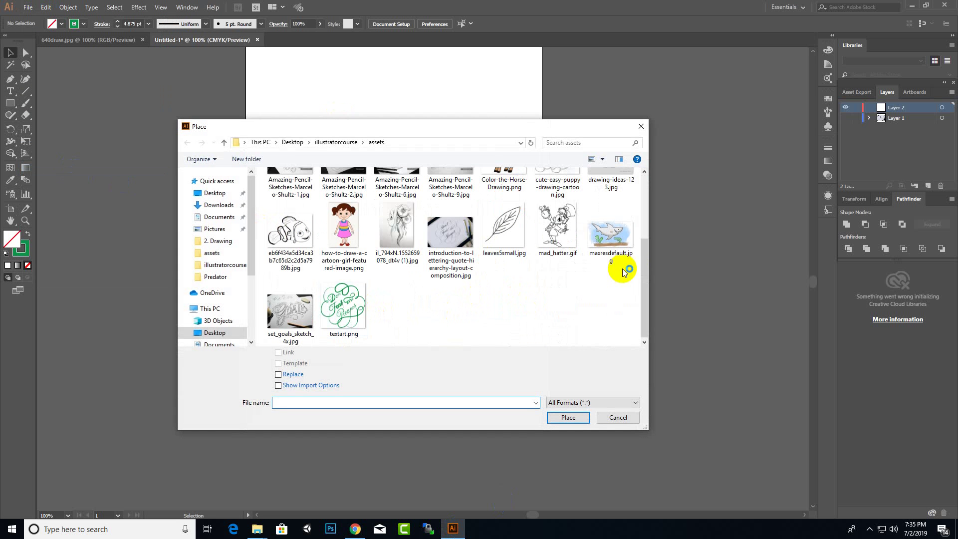
{"action": "double_click", "coordinate": [612, 239]}
{"action": "left_click", "coordinate": [330, 183]}
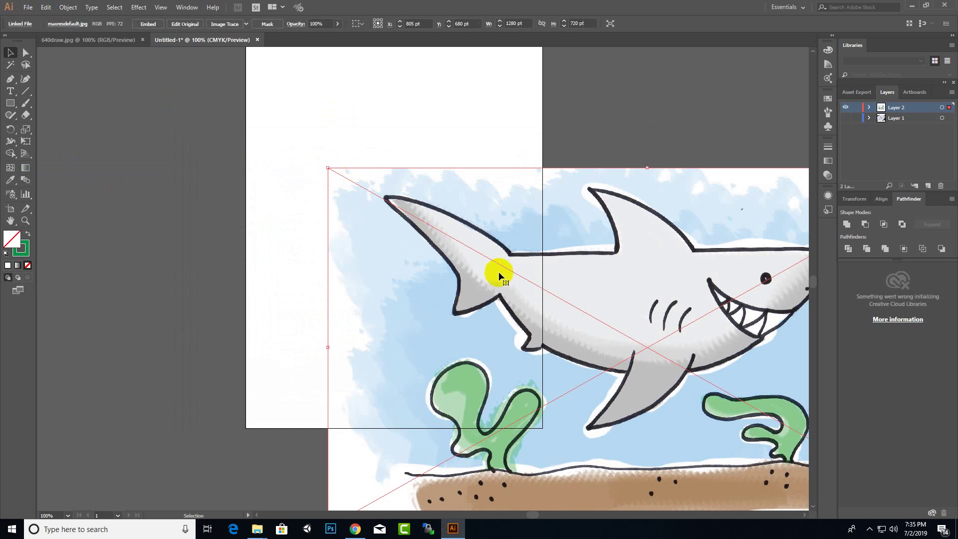
Scale the placed shark image down to about 769 × 432 pt and position the shark's body within the artboard's width
{"action": "left_click_drag", "start_coordinate": [582, 262], "coordinate": [346, 152]}
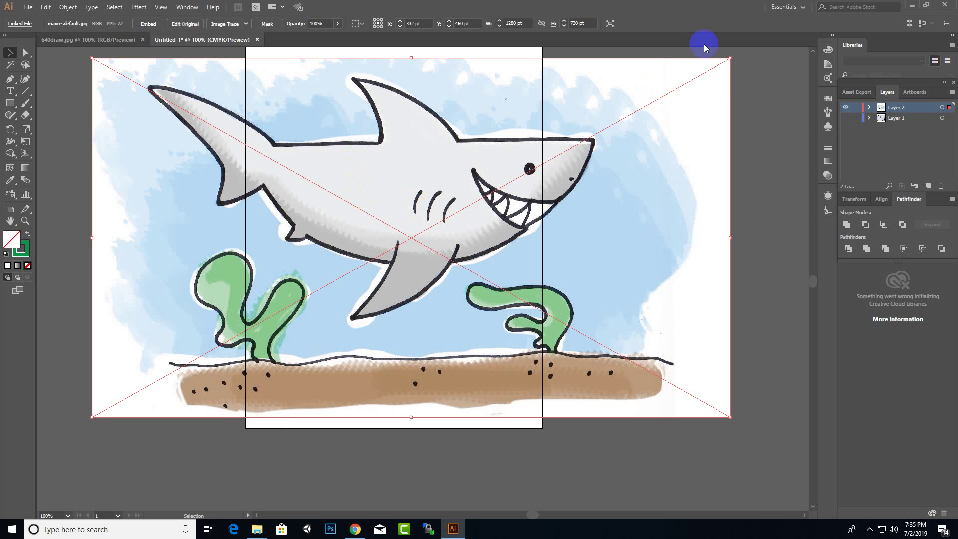
{"action": "left_click_drag", "start_coordinate": [730, 59], "coordinate": [543, 172]}
{"action": "left_click_drag", "start_coordinate": [430, 271], "coordinate": [513, 232]}
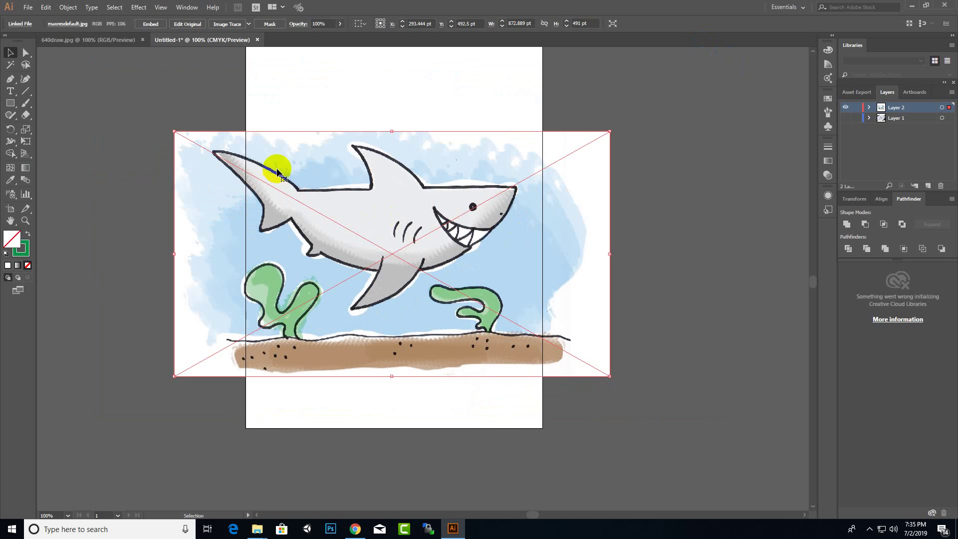
{"action": "left_click_drag", "start_coordinate": [175, 133], "coordinate": [226, 160]}
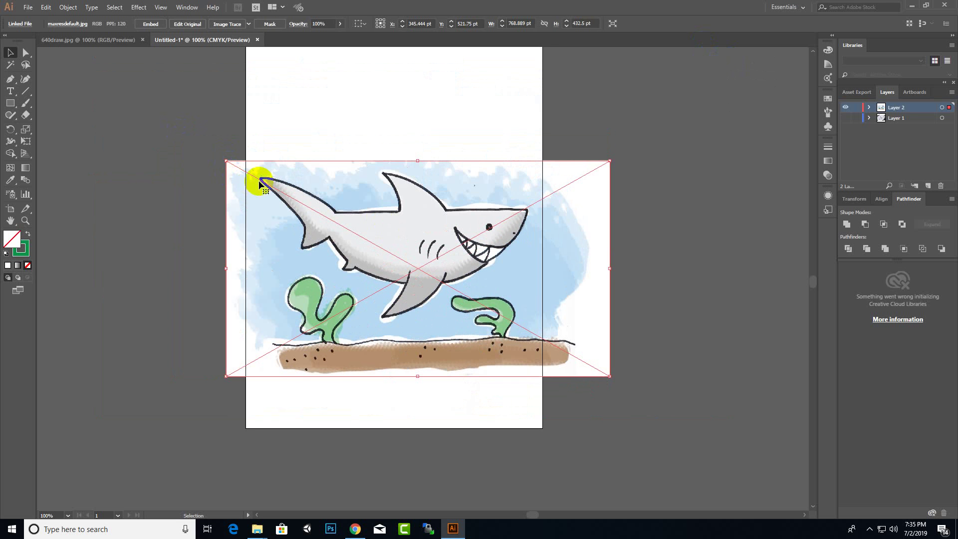
{"action": "left_click_drag", "start_coordinate": [589, 237], "coordinate": [578, 220]}
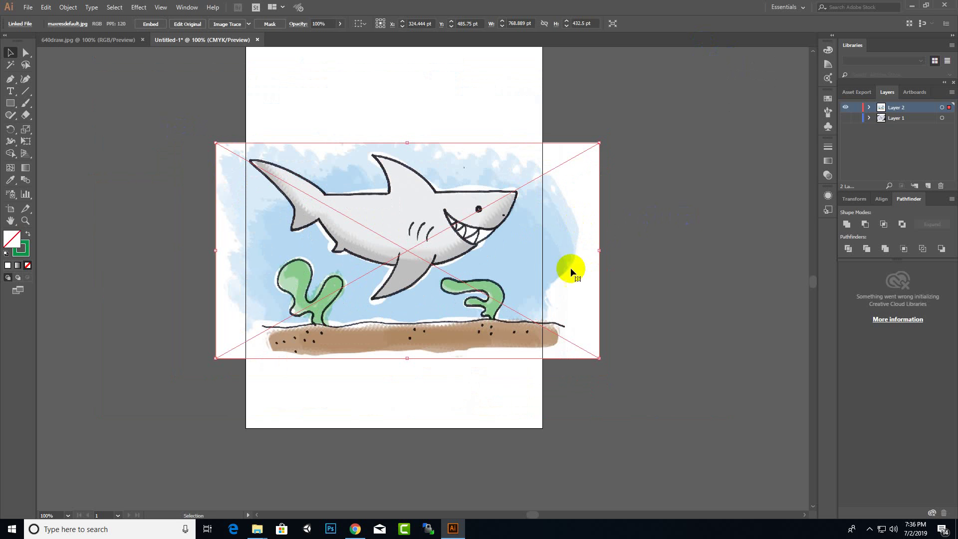
{"action": "left_click_drag", "start_coordinate": [523, 247], "coordinate": [542, 248]}
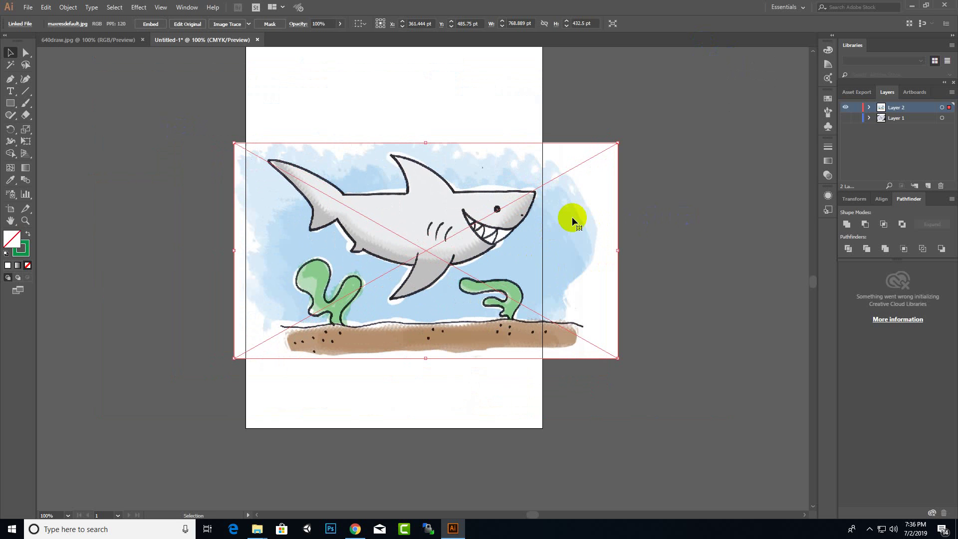
Deselect the image, lock Layer 2 and create a new layer above it
{"action": "left_click", "coordinate": [654, 128]}
{"action": "scroll", "coordinate": [452, 186], "scroll_direction": "up", "scroll_amount": 1}
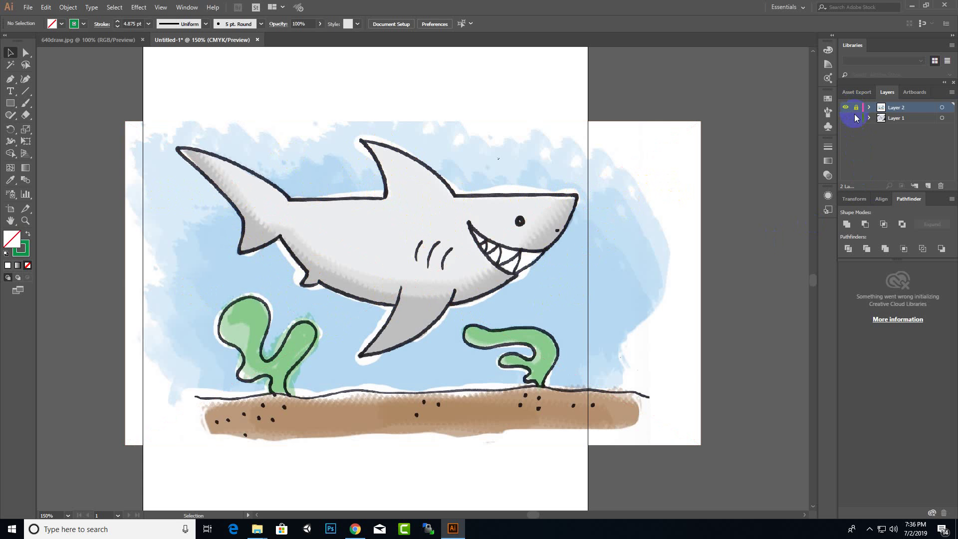
{"action": "left_click", "coordinate": [928, 186]}
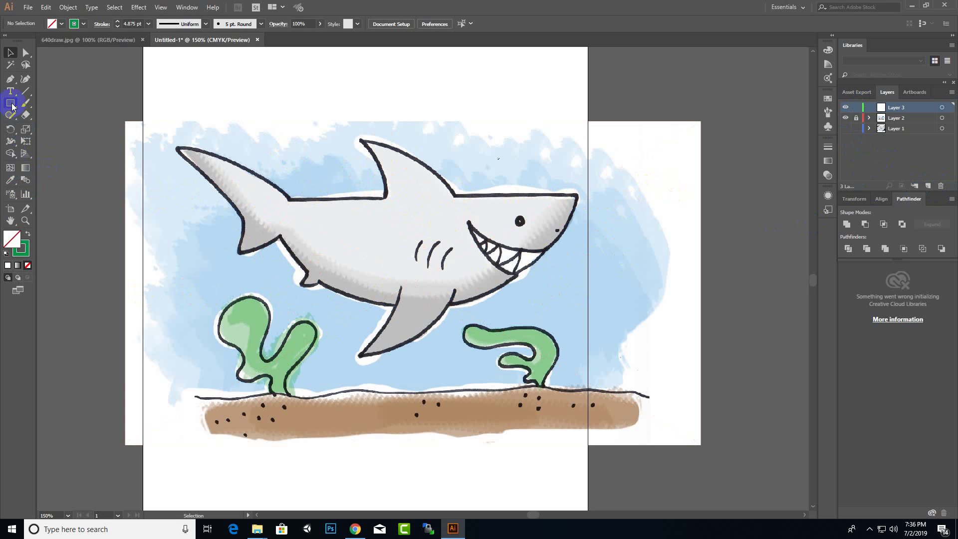
Draw an ellipse about 283 × 147 pt over the shark's body
{"action": "left_click_drag", "start_coordinate": [12, 106], "coordinate": [55, 122]}
{"action": "mouse_move", "coordinate": [311, 197]}
{"action": "left_mouse_down"}
{"action": "mouse_move", "coordinate": [316, 213]}
{"action": "mouse_move", "coordinate": [447, 254]}
{"action": "mouse_move", "coordinate": [524, 306]}
{"action": "left_mouse_up"}
{"action": "left_click", "coordinate": [10, 53]}
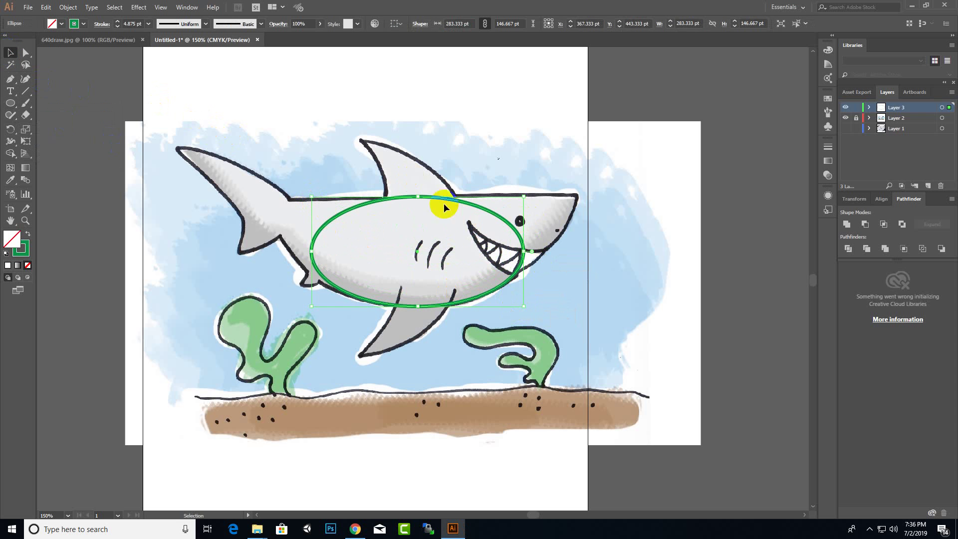
Enlarge the ellipse to about 407 × 226 pt so it spans the shark's body from tail base to nose
{"action": "left_click_drag", "start_coordinate": [525, 196], "coordinate": [563, 137]}
{"action": "left_click_drag", "start_coordinate": [313, 223], "coordinate": [279, 221]}
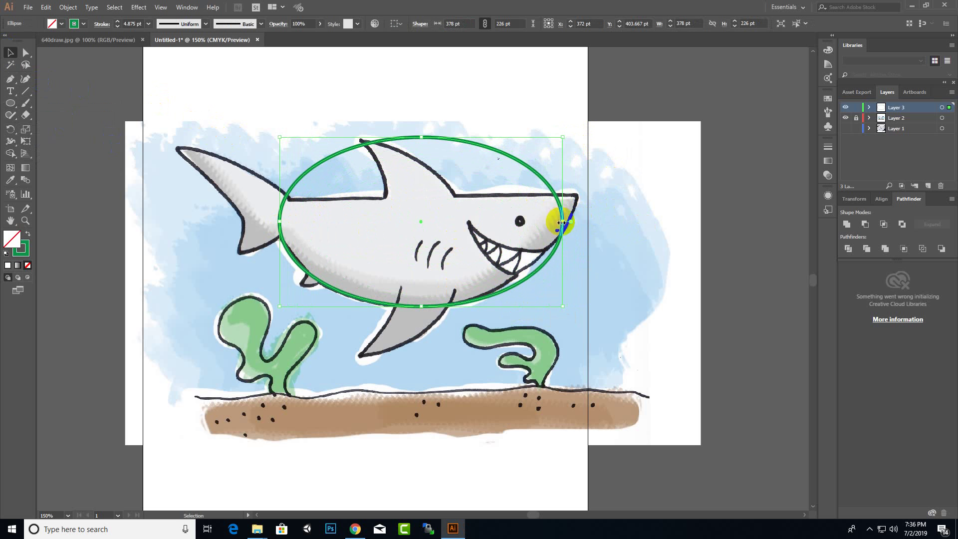
{"action": "left_click_drag", "start_coordinate": [562, 222], "coordinate": [578, 211]}
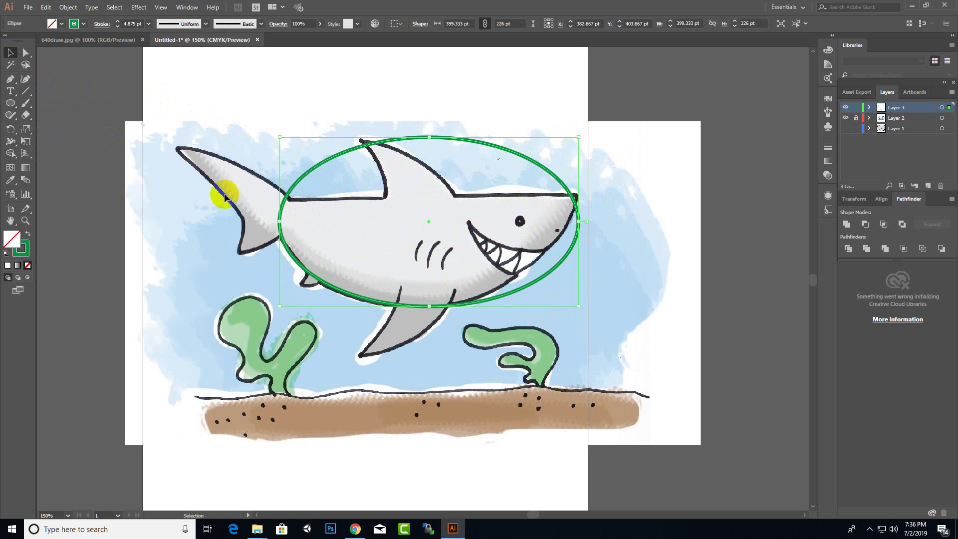
{"action": "left_click_drag", "start_coordinate": [430, 306], "coordinate": [428, 306]}
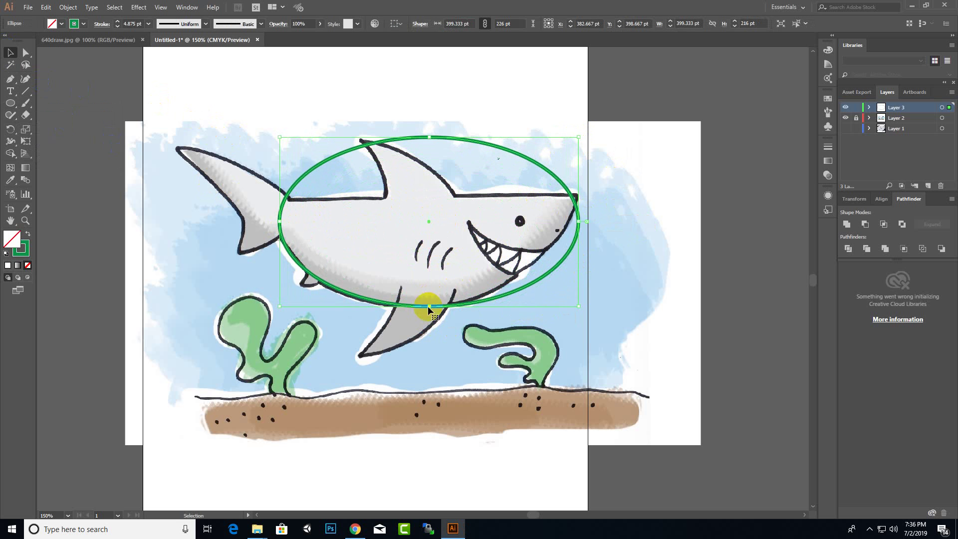
{"action": "left_click_drag", "start_coordinate": [579, 219], "coordinate": [585, 212]}
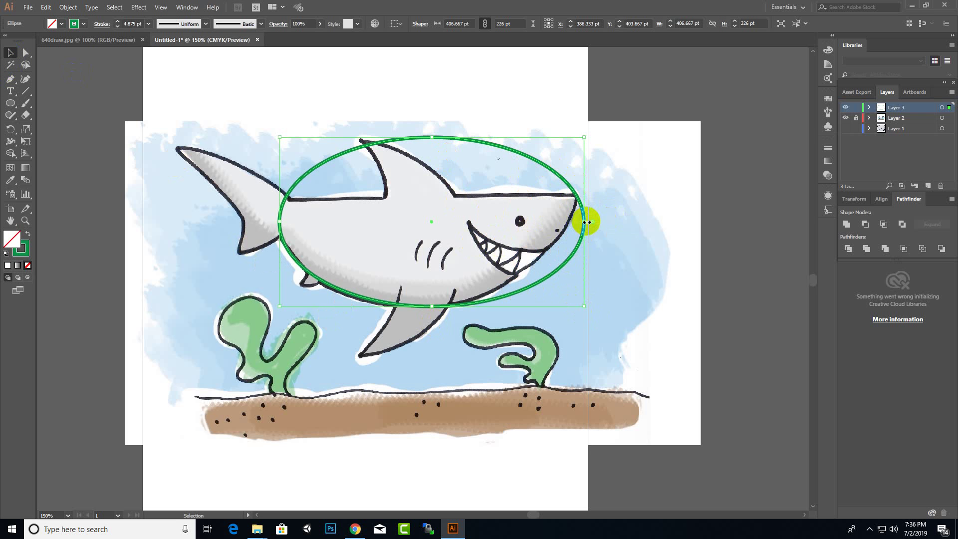
Move only the ellipse's nose-side anchor point up to the tip of the shark's nose using Direct Selection
{"action": "left_click_drag", "start_coordinate": [592, 221], "coordinate": [587, 193]}
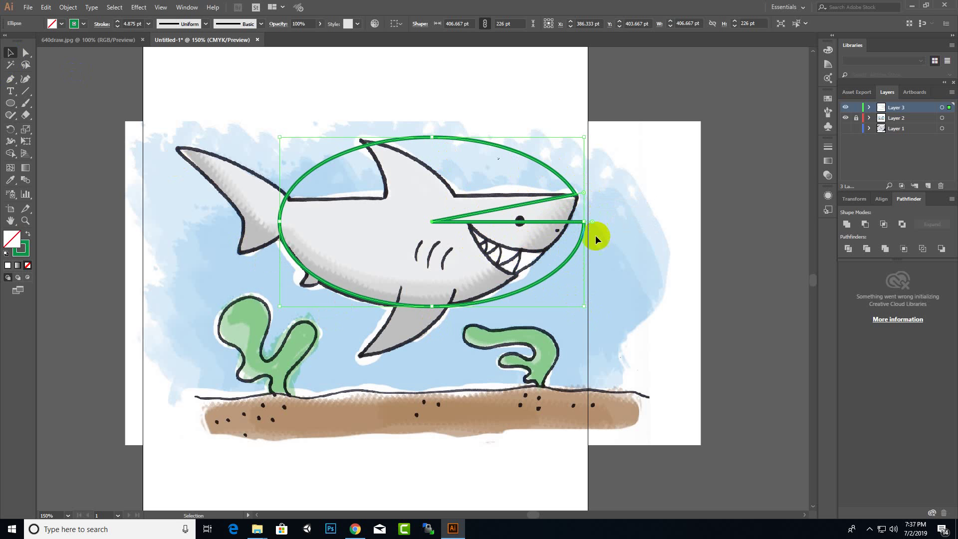
{"action": "key", "text": "ctrl+z"}
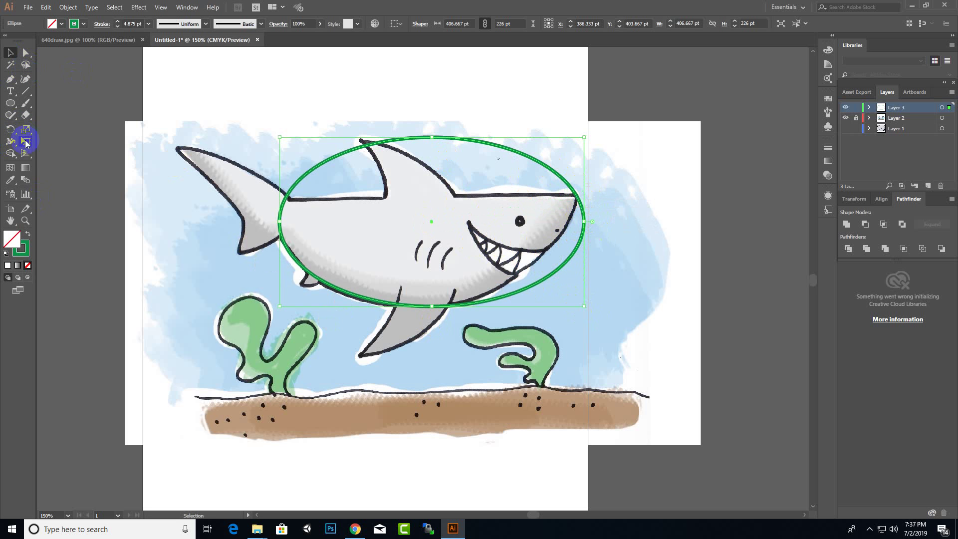
{"action": "left_click", "coordinate": [25, 53]}
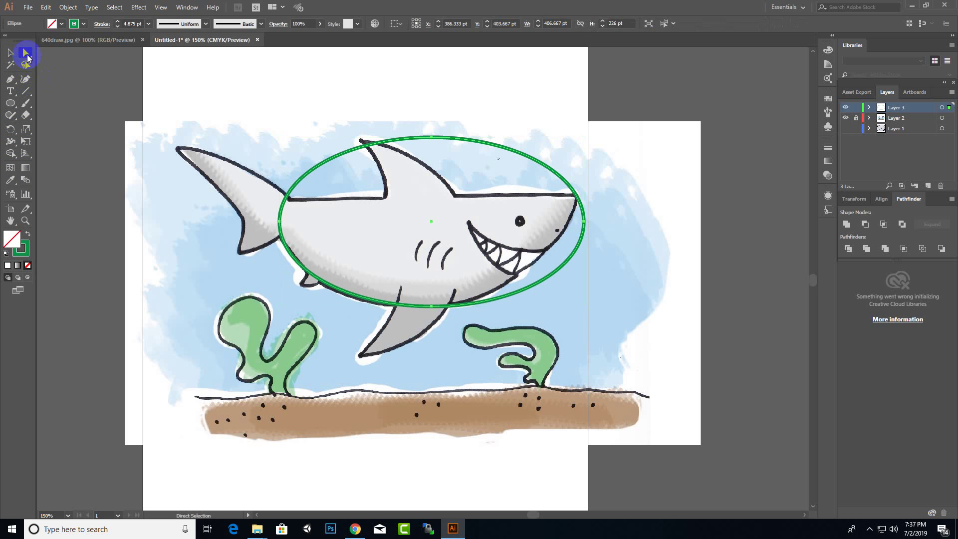
{"action": "left_click_drag", "start_coordinate": [587, 226], "coordinate": [577, 198]}
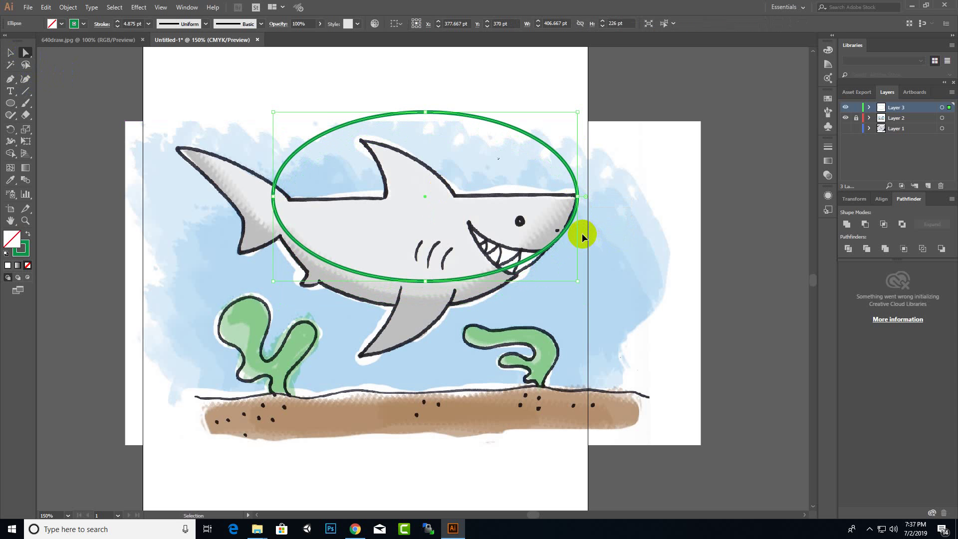
{"action": "key", "text": "ctrl+z"}
{"action": "left_click", "coordinate": [584, 222]}
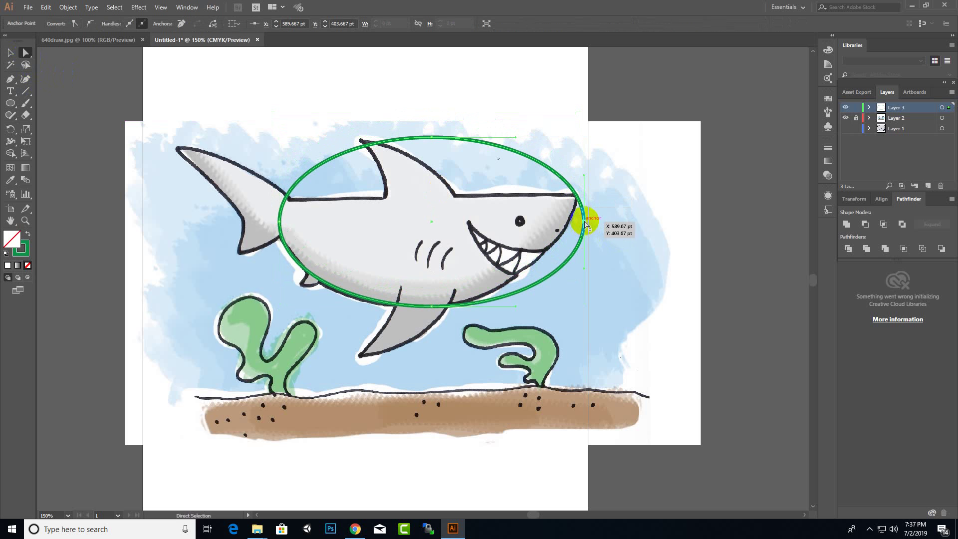
{"action": "left_click_drag", "start_coordinate": [585, 222], "coordinate": [582, 196]}
{"action": "left_click", "coordinate": [578, 198]}
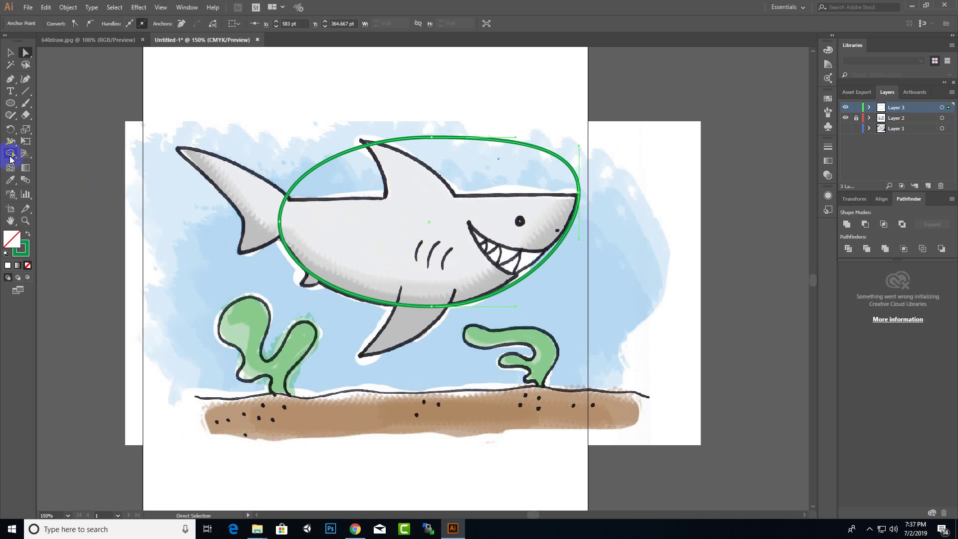
Draw a rectangle about 474 × 177 pt over the ellipse's upper part, its lower edge along the shark's back
{"action": "left_click_drag", "start_coordinate": [12, 106], "coordinate": [50, 103]}
{"action": "mouse_move", "coordinate": [243, 66]}
{"action": "left_mouse_down"}
{"action": "mouse_move", "coordinate": [466, 163]}
{"action": "mouse_move", "coordinate": [590, 201]}
{"action": "left_mouse_up"}
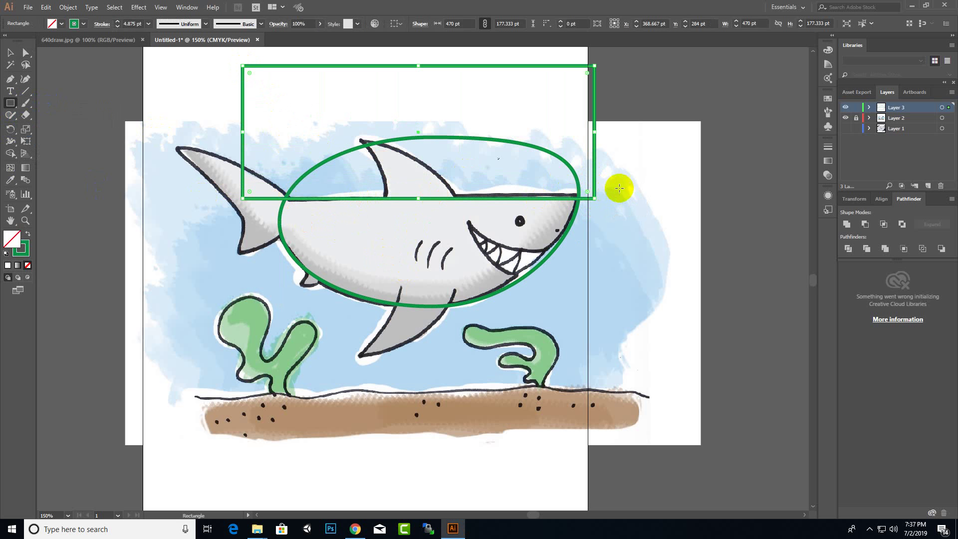
{"action": "left_click", "coordinate": [10, 52]}
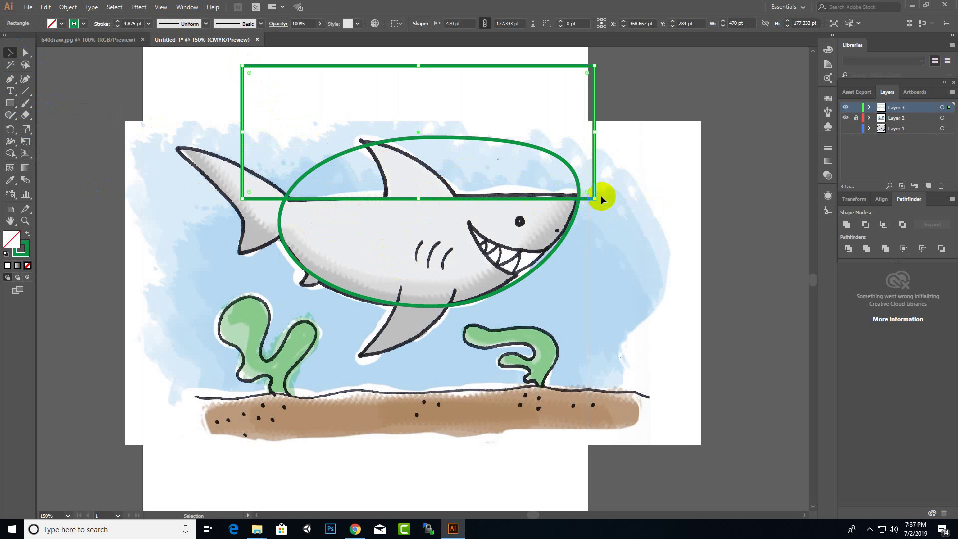
{"action": "left_click_drag", "start_coordinate": [597, 200], "coordinate": [601, 200]}
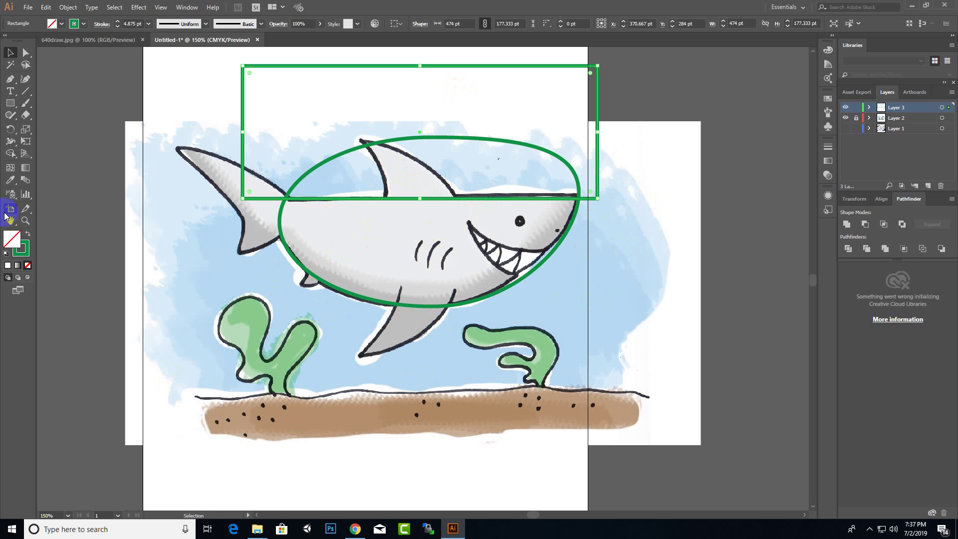
Trace the lower pectoral fin with an open Curvature path about 128 × 95 pt, both ends reaching inside the body ellipse
{"action": "left_click", "coordinate": [26, 79]}
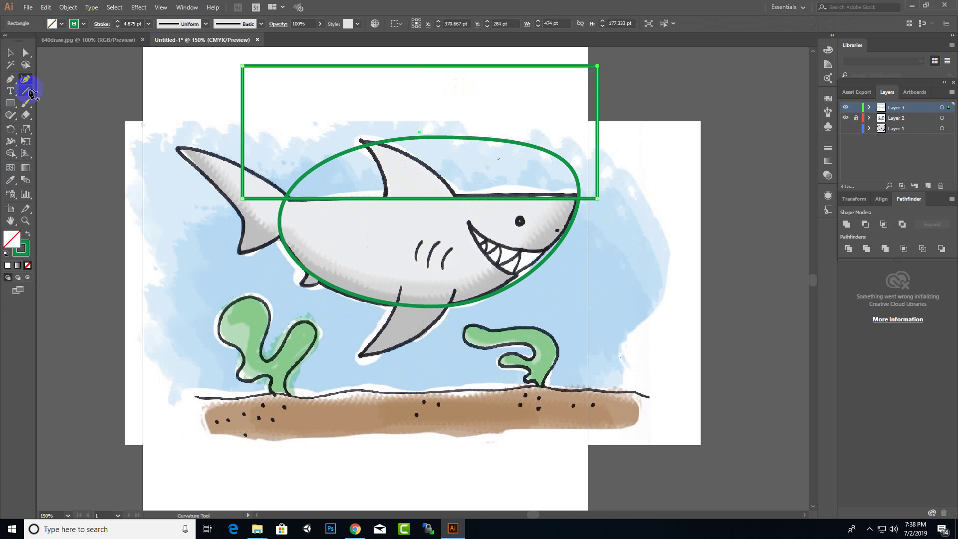
{"action": "left_click", "coordinate": [400, 286]}
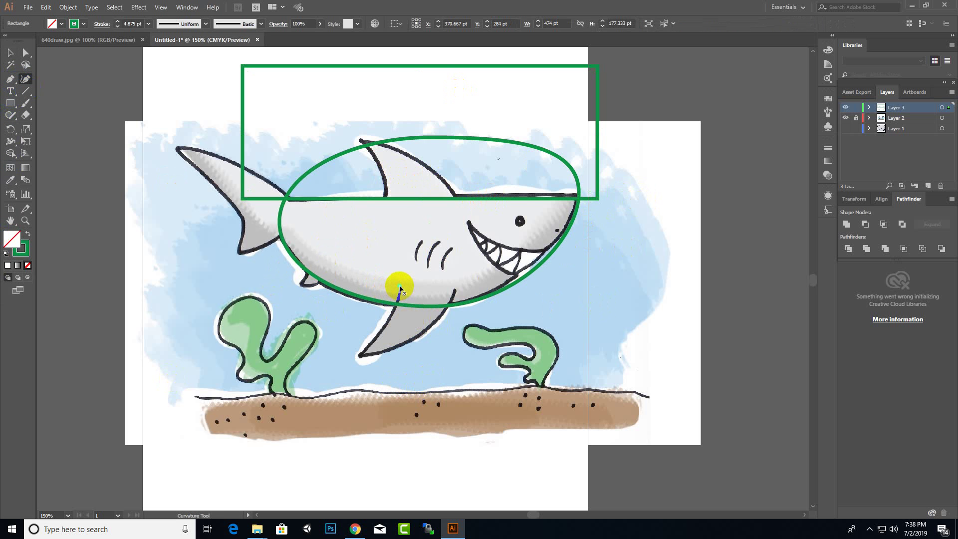
{"action": "left_click", "coordinate": [378, 338]}
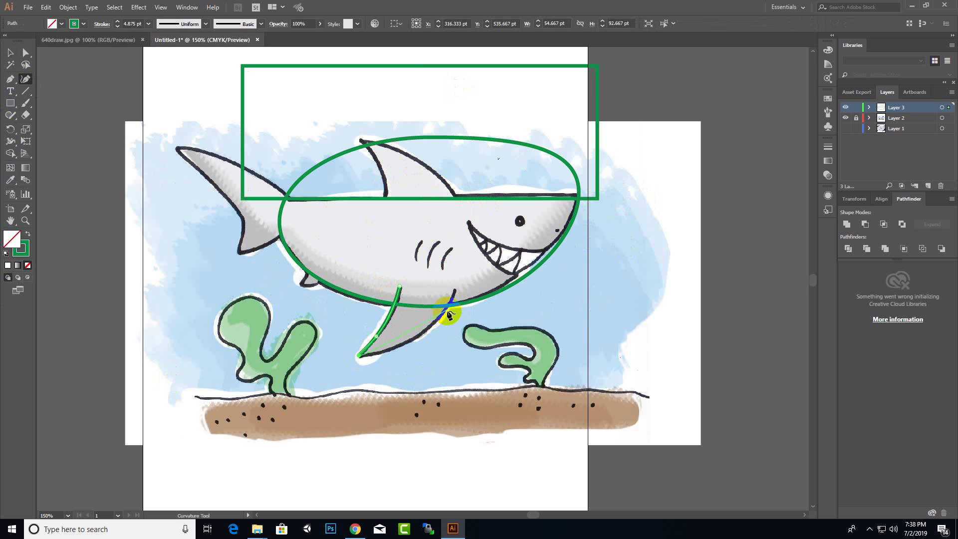
{"action": "left_click", "coordinate": [421, 336]}
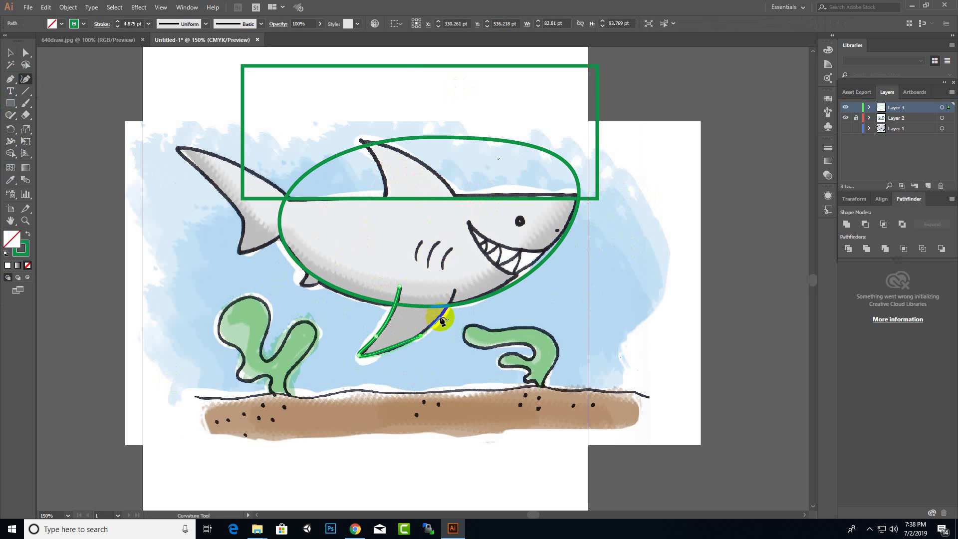
{"action": "left_click", "coordinate": [443, 315]}
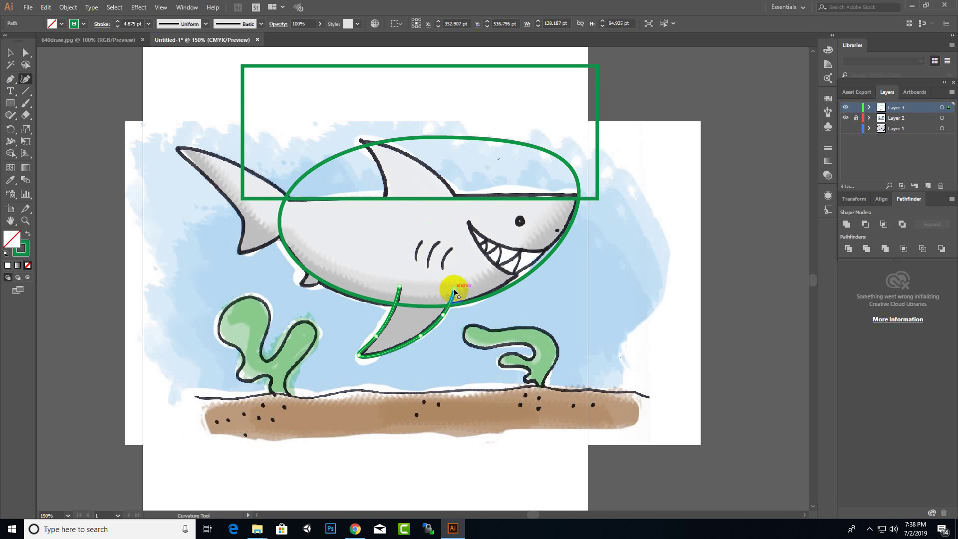
{"action": "left_click", "coordinate": [454, 288]}
{"action": "key", "text": "Escape"}
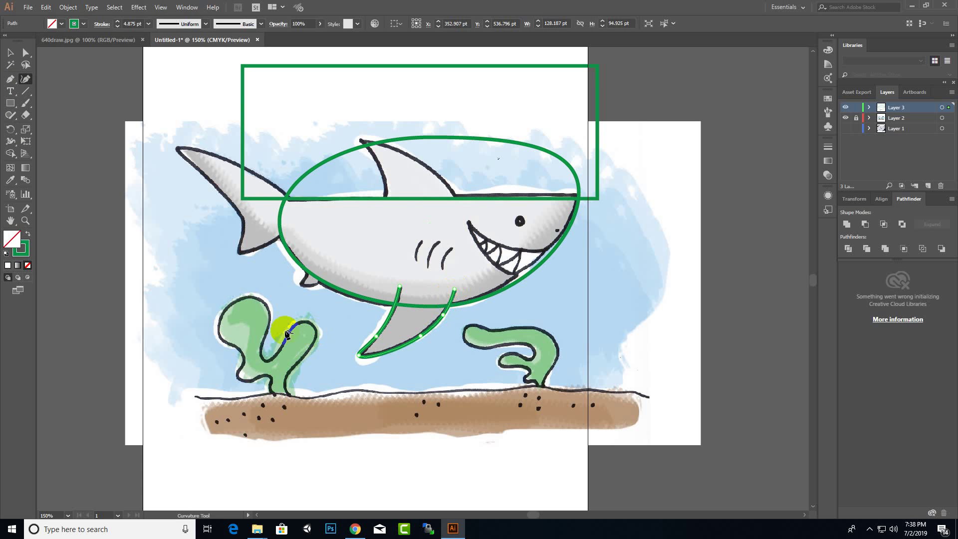
Trace the shark's three gill slits as separate short open curves with the Curvature tool
{"action": "left_click", "coordinate": [422, 240]}
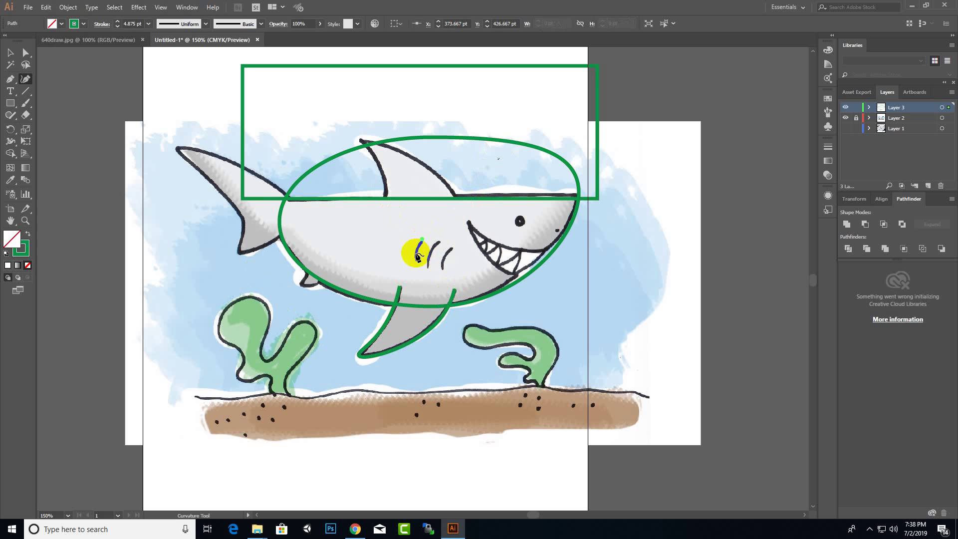
{"action": "left_click", "coordinate": [418, 259]}
{"action": "left_click", "coordinate": [420, 265]}
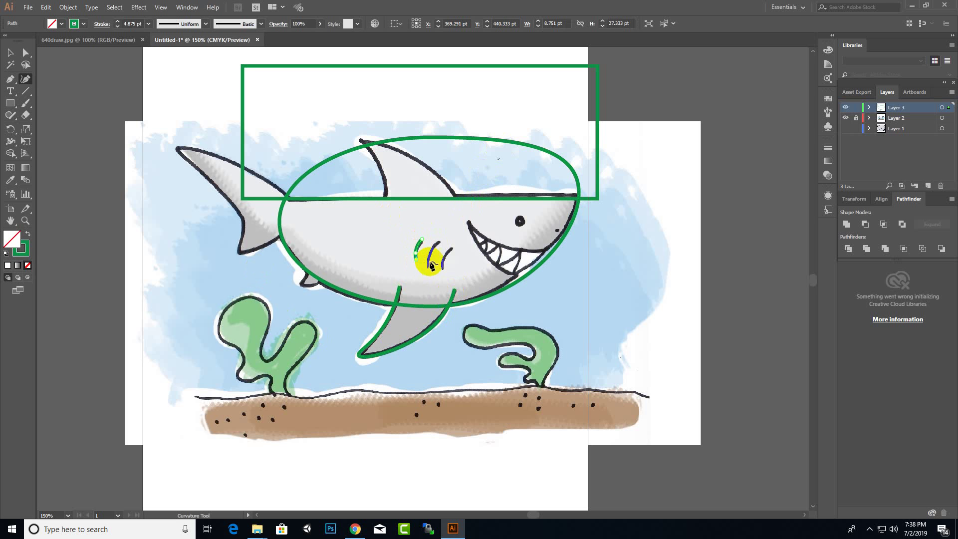
{"action": "left_click", "coordinate": [440, 242]}
{"action": "left_click", "coordinate": [428, 267]}
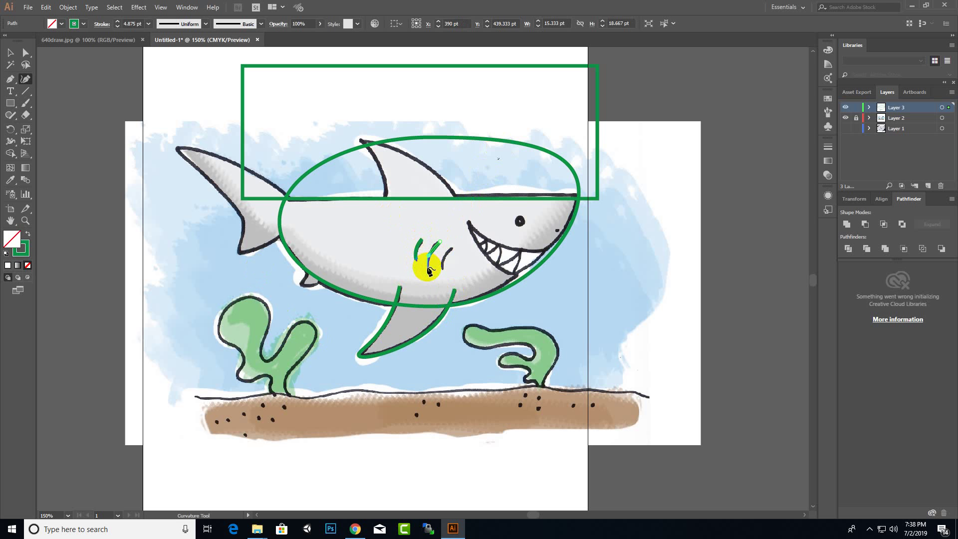
{"action": "key", "text": "Escape"}
{"action": "left_click", "coordinate": [452, 248]}
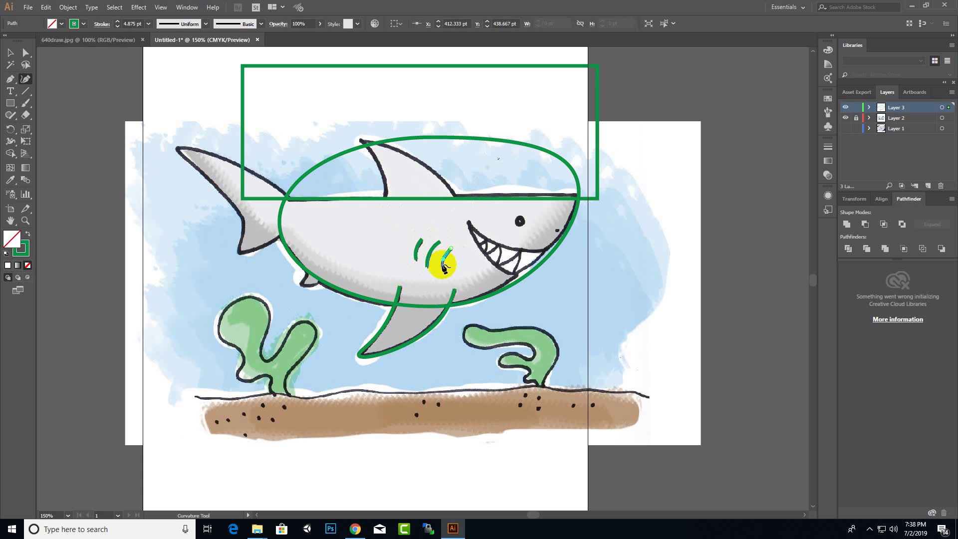
{"action": "left_click", "coordinate": [443, 270]}
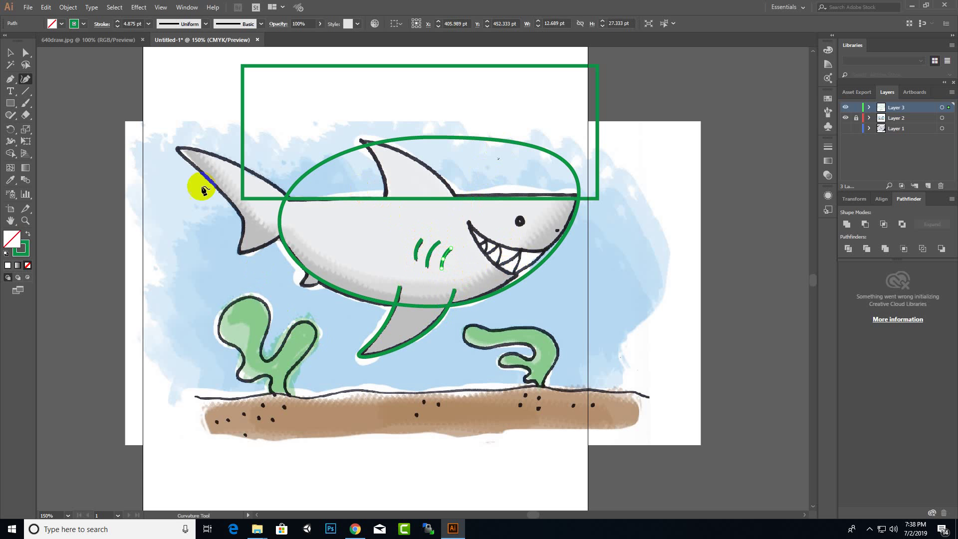
Trace the tail fin with an open Curvature path about 158 × 144 pt, starting and ending inside the body ellipse
{"action": "left_click", "coordinate": [292, 228]}
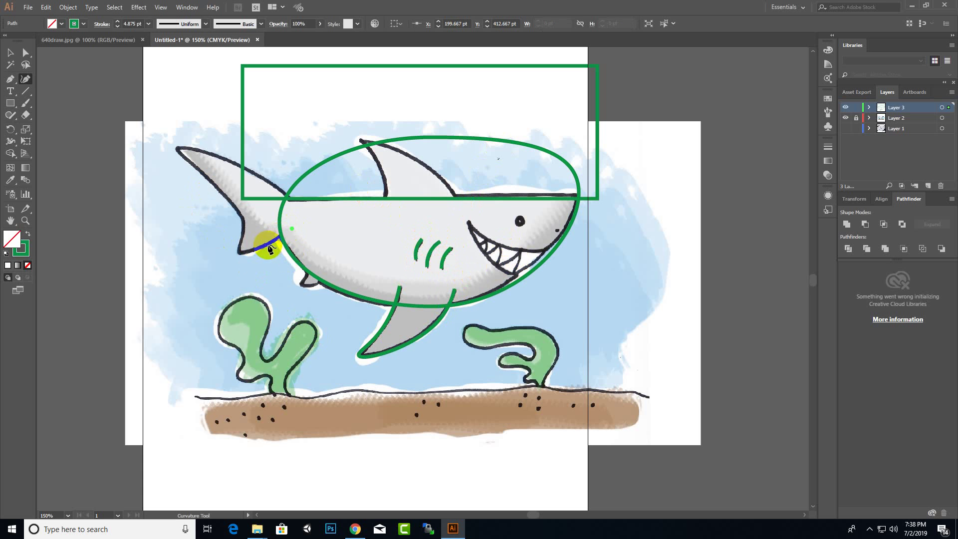
{"action": "left_click", "coordinate": [266, 246]}
{"action": "left_click", "coordinate": [242, 254]}
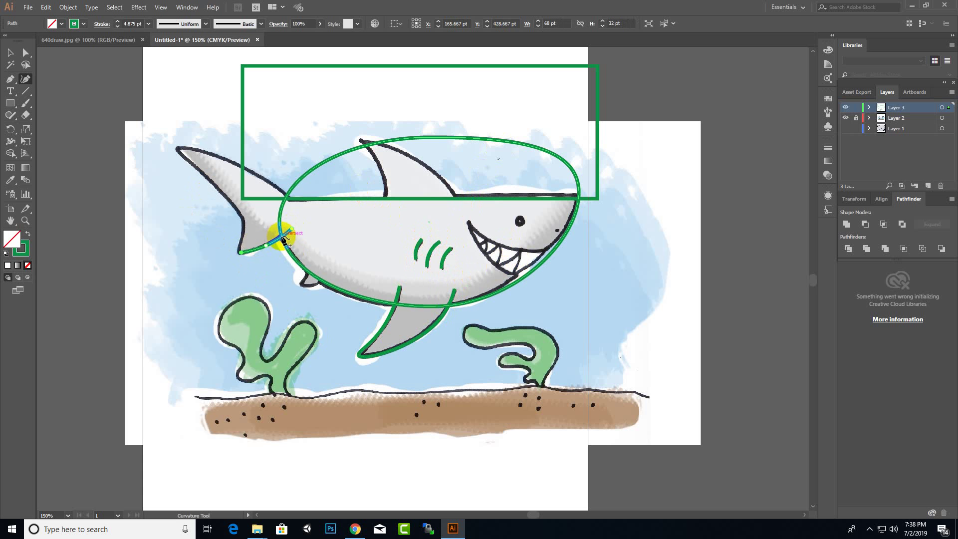
{"action": "left_click", "coordinate": [243, 233]}
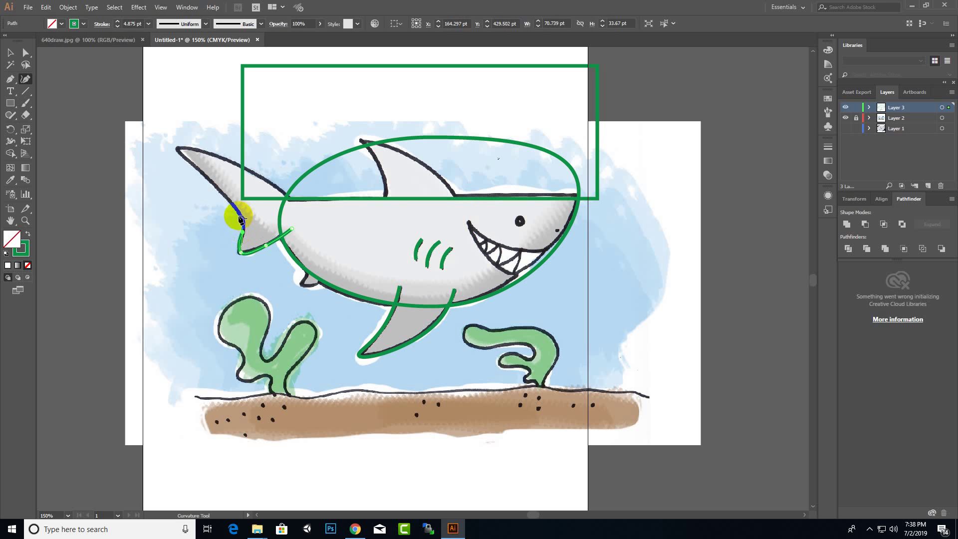
{"action": "left_click", "coordinate": [238, 215]}
{"action": "left_click", "coordinate": [200, 173]}
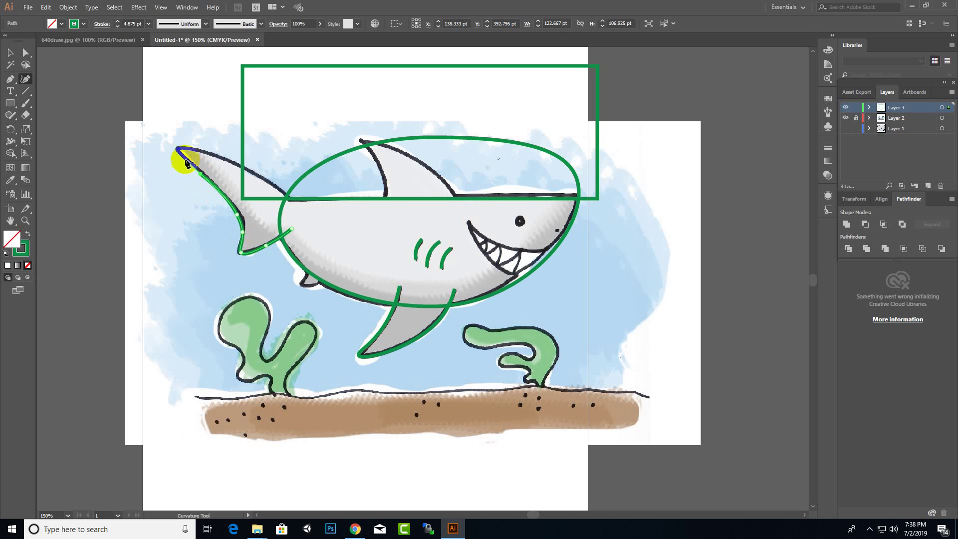
{"action": "left_click", "coordinate": [178, 148]}
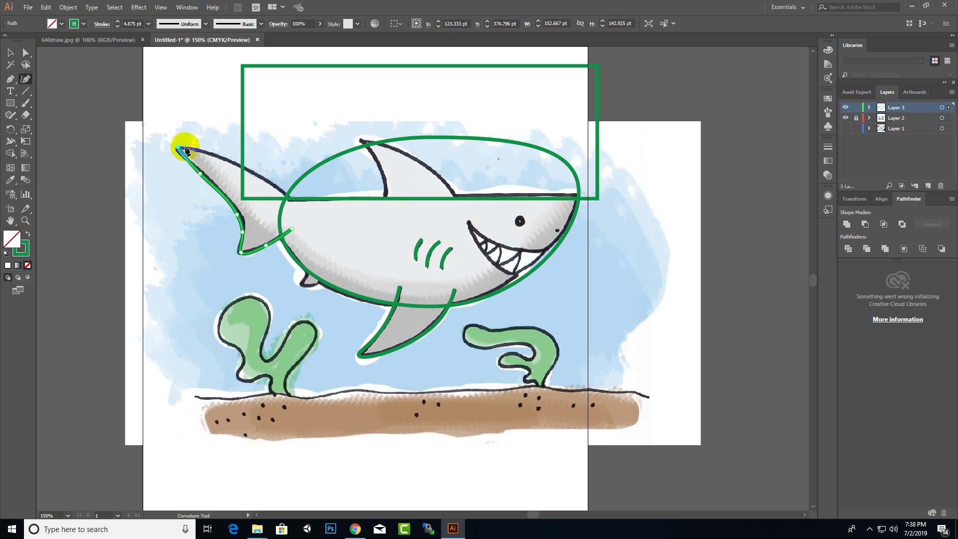
{"action": "left_click", "coordinate": [225, 159]}
{"action": "left_click", "coordinate": [255, 173]}
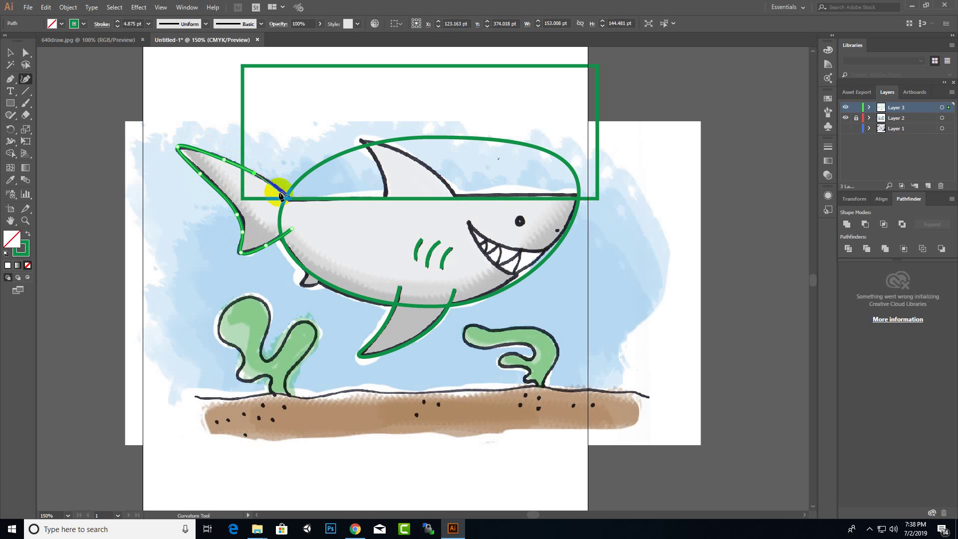
{"action": "left_click", "coordinate": [279, 190]}
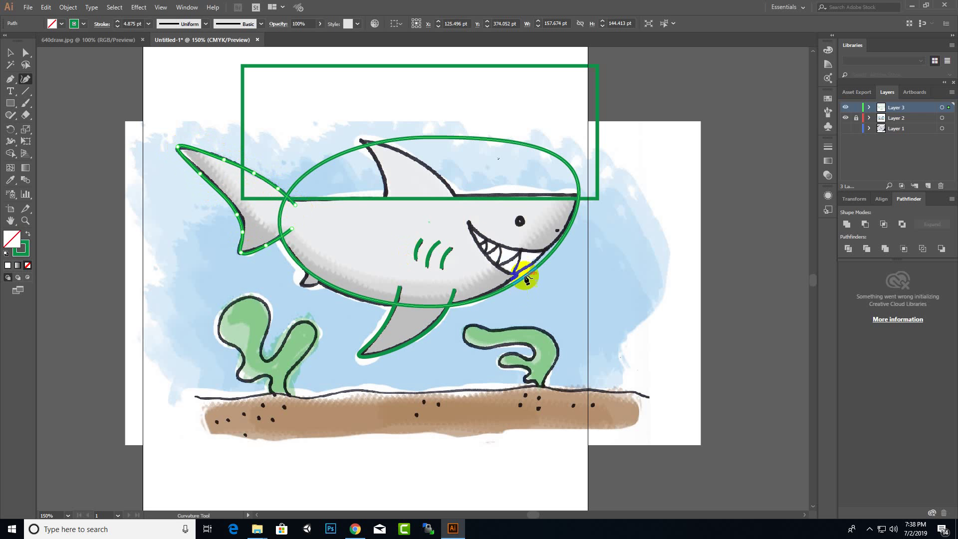
Trace the dorsal fin with an open Curvature path about 133 × 92 pt, both ends extending below the rectangle's lower edge
{"action": "left_click", "coordinate": [381, 205]}
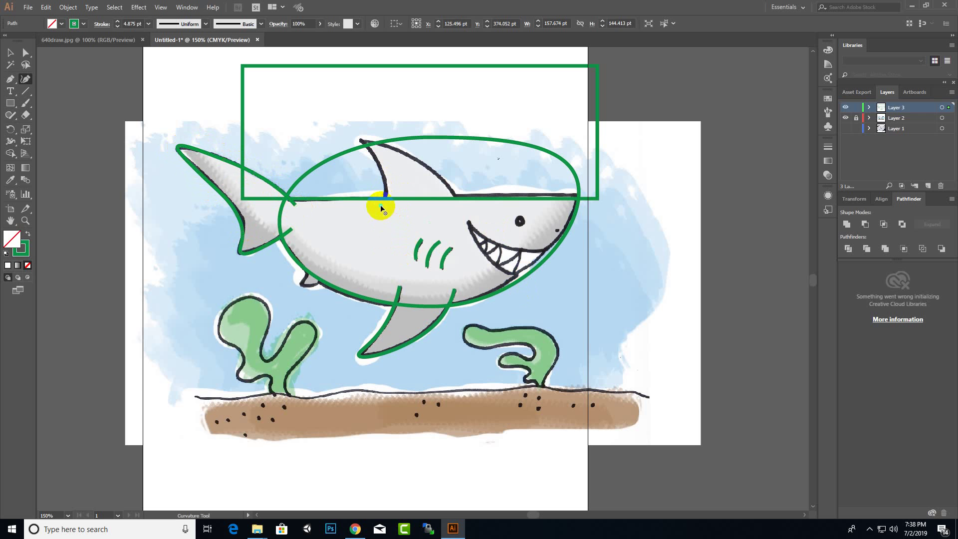
{"action": "left_click", "coordinate": [386, 178]}
{"action": "left_click", "coordinate": [373, 151]}
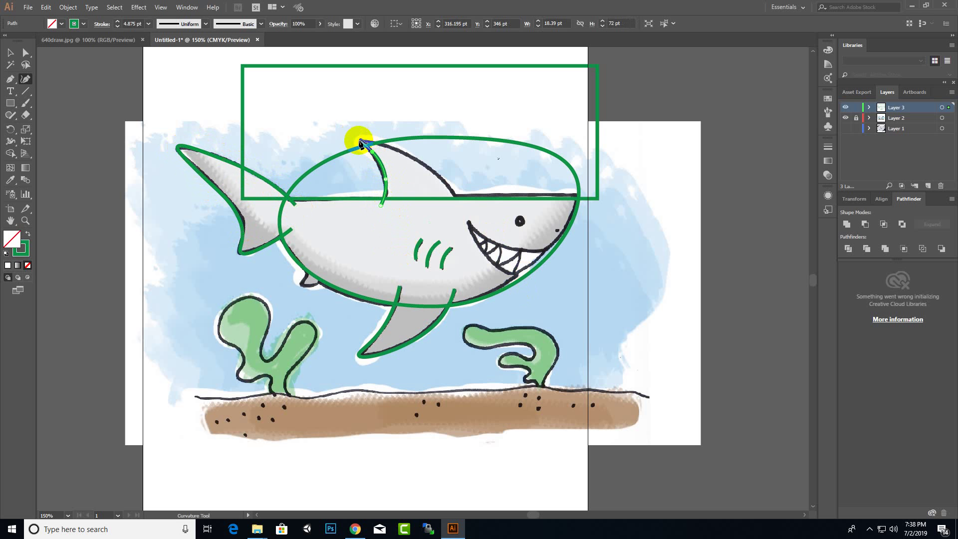
{"action": "left_click", "coordinate": [358, 139]}
{"action": "left_click", "coordinate": [422, 164]}
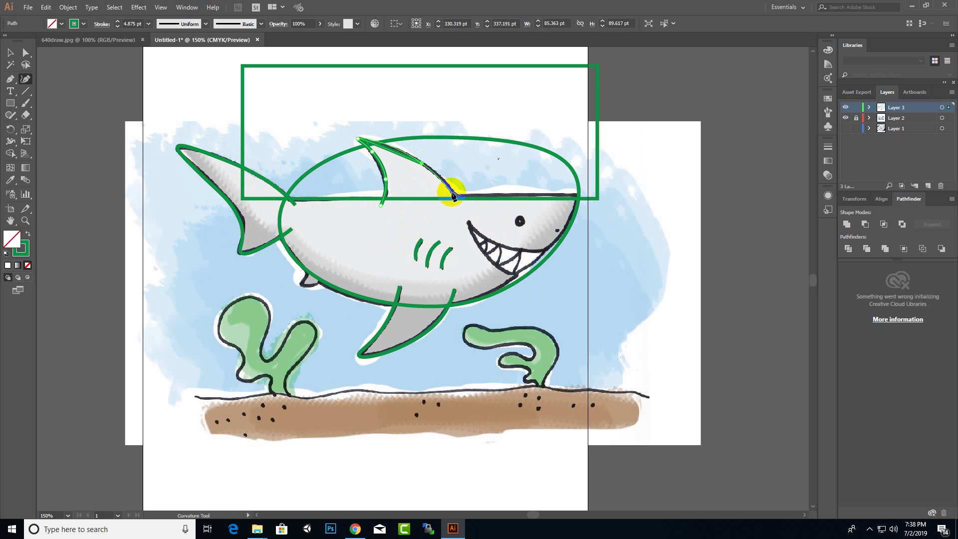
{"action": "left_click", "coordinate": [457, 207]}
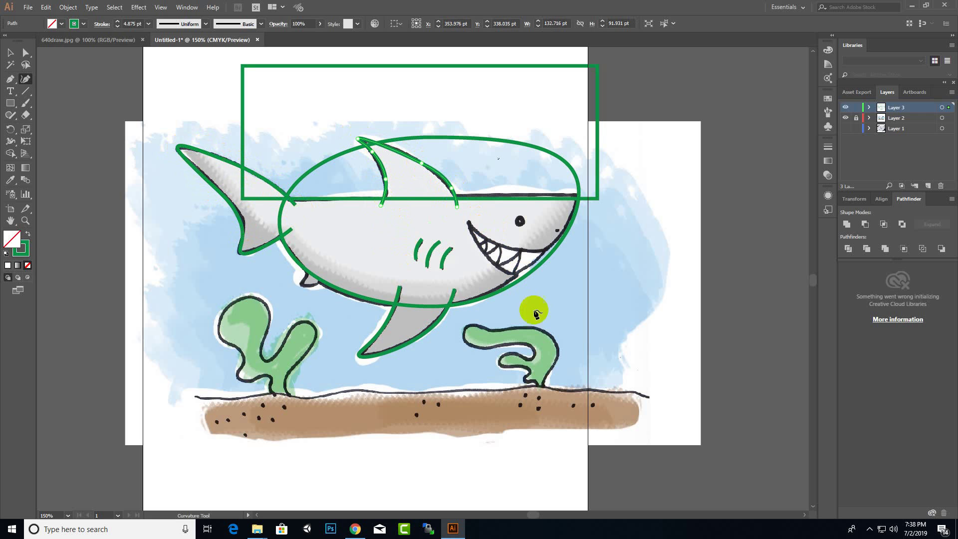
{"action": "key", "text": "Escape"}
Trace the upper and lower mouth lines as one open curve about 129 × 90 pt, with both ends past the ellipse's edge
{"action": "left_click", "coordinate": [563, 252]}
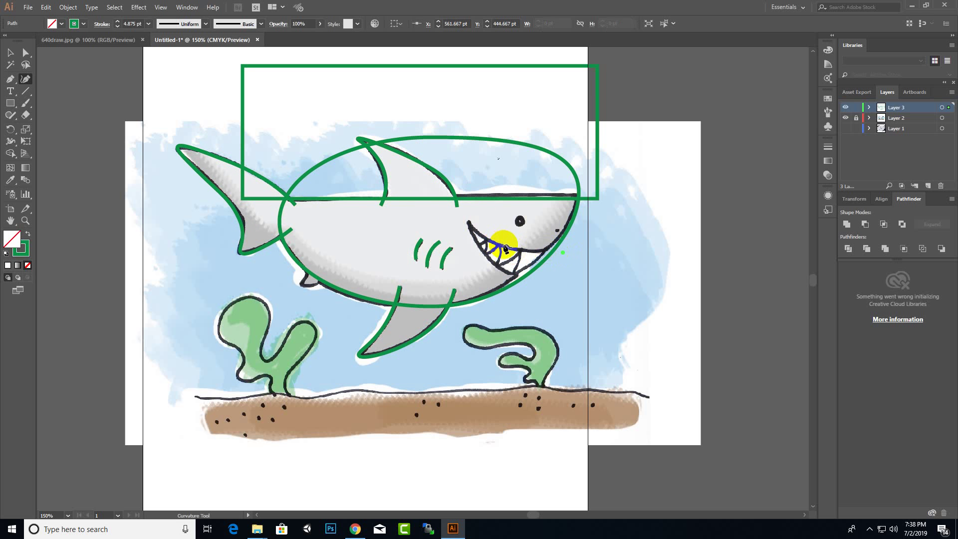
{"action": "left_click", "coordinate": [503, 246]}
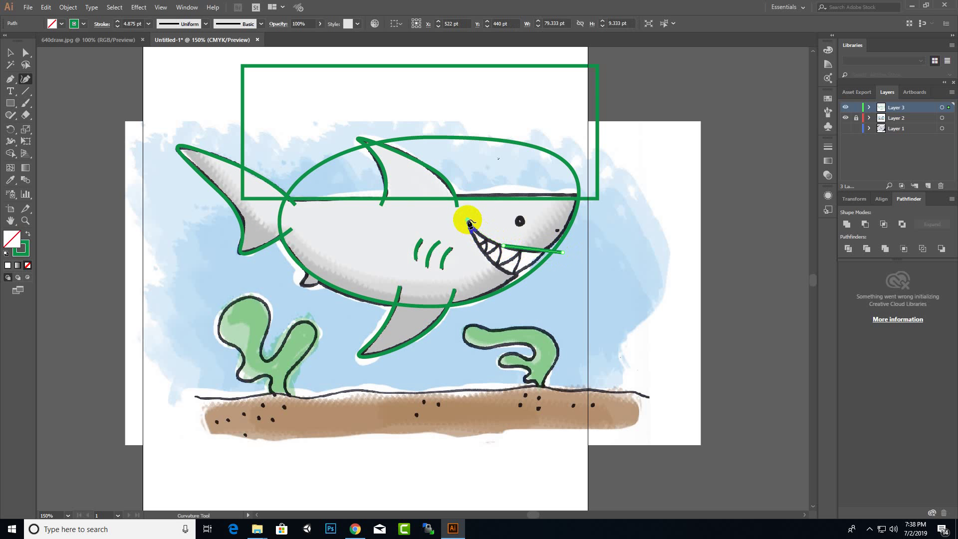
{"action": "left_click", "coordinate": [468, 220]}
{"action": "left_click", "coordinate": [476, 245]}
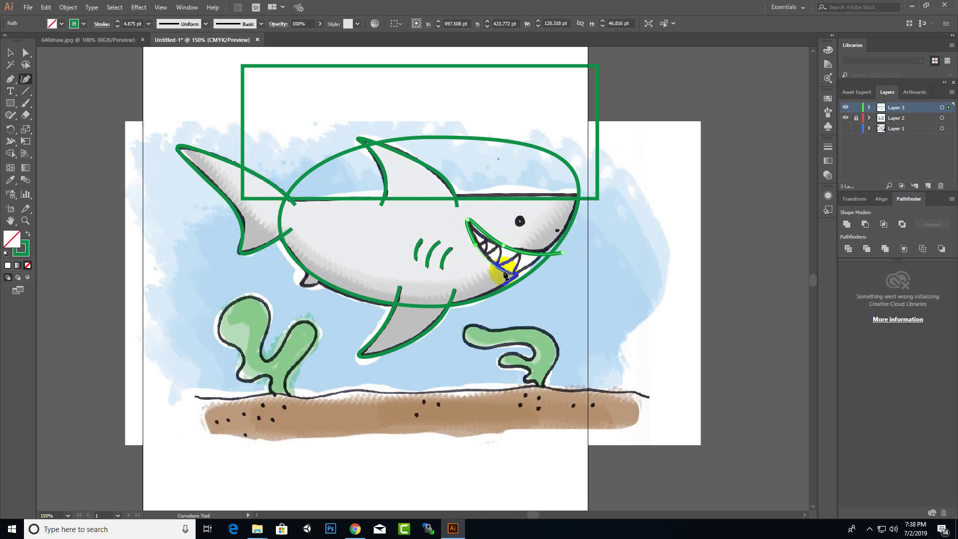
{"action": "left_click", "coordinate": [504, 271]}
{"action": "left_click", "coordinate": [528, 286]}
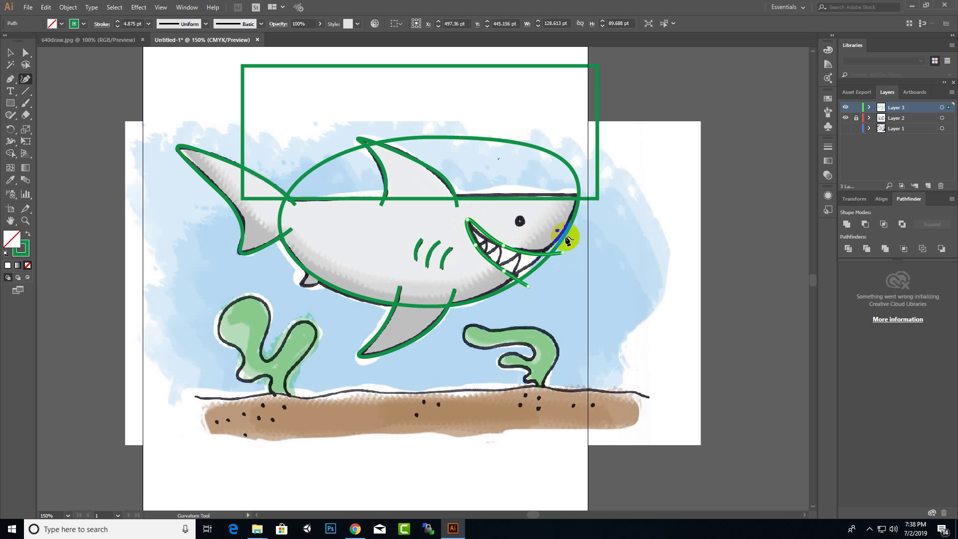
{"action": "left_click", "coordinate": [520, 222]}
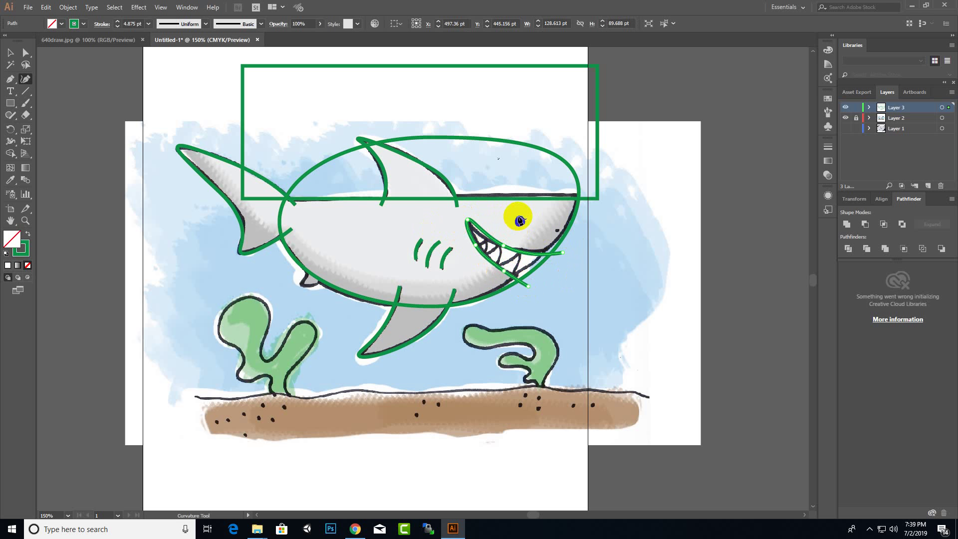
{"action": "left_click", "coordinate": [560, 253]}
{"action": "left_click", "coordinate": [548, 244]}
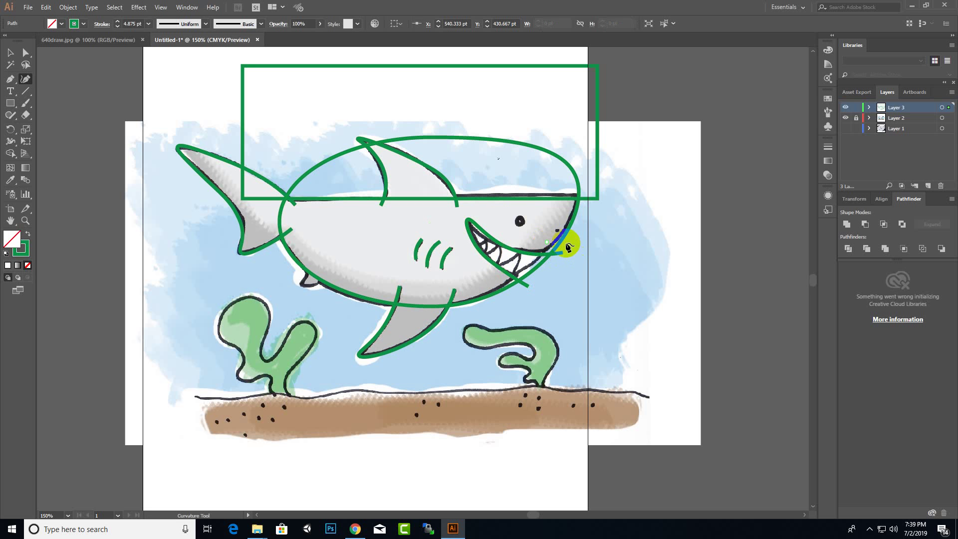
Trace the teeth with a zigzag Curvature path about 132 × 63 pt whose peaks cross the upper and lower mouth lines
{"action": "left_click", "coordinate": [566, 245]}
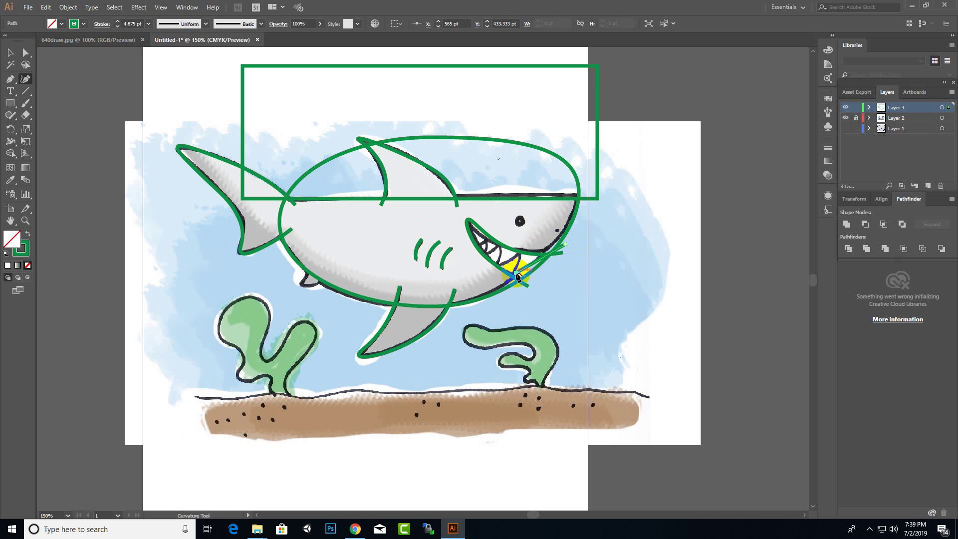
{"action": "left_click", "coordinate": [518, 276]}
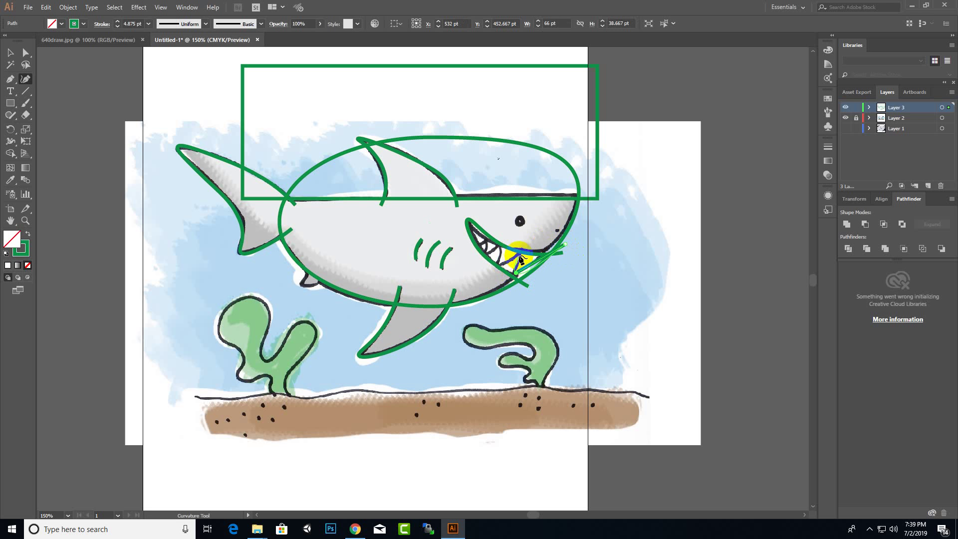
{"action": "left_click", "coordinate": [526, 244]}
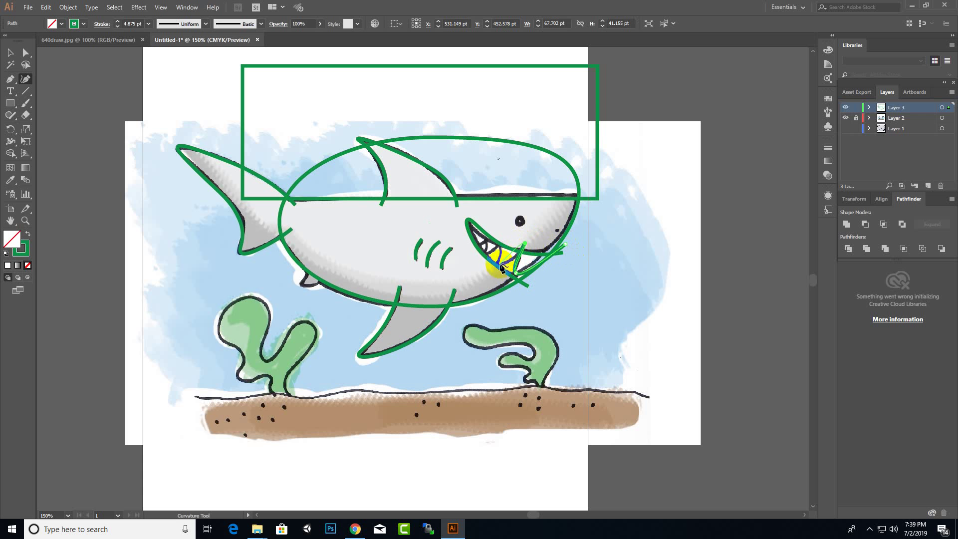
{"action": "left_click", "coordinate": [495, 268]}
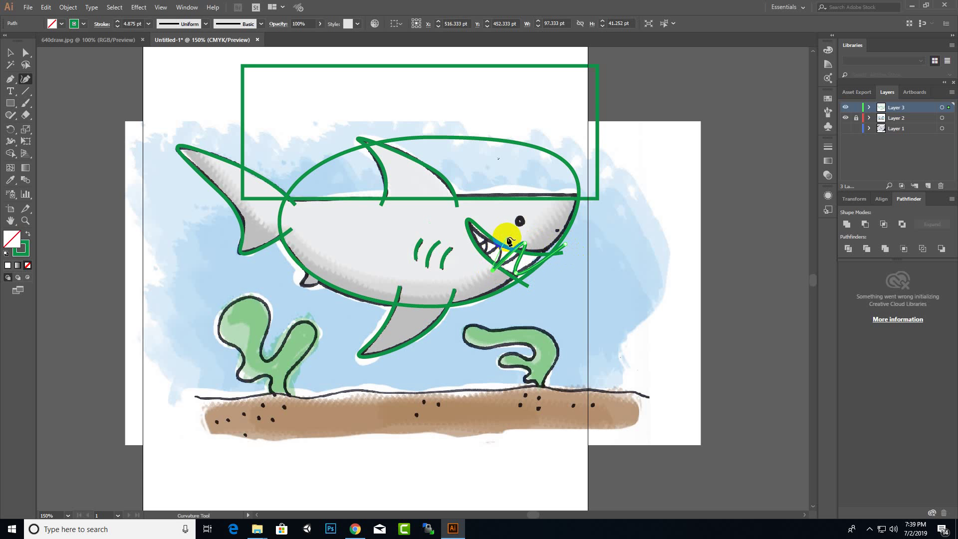
{"action": "left_click", "coordinate": [507, 235]}
{"action": "left_click", "coordinate": [473, 266]}
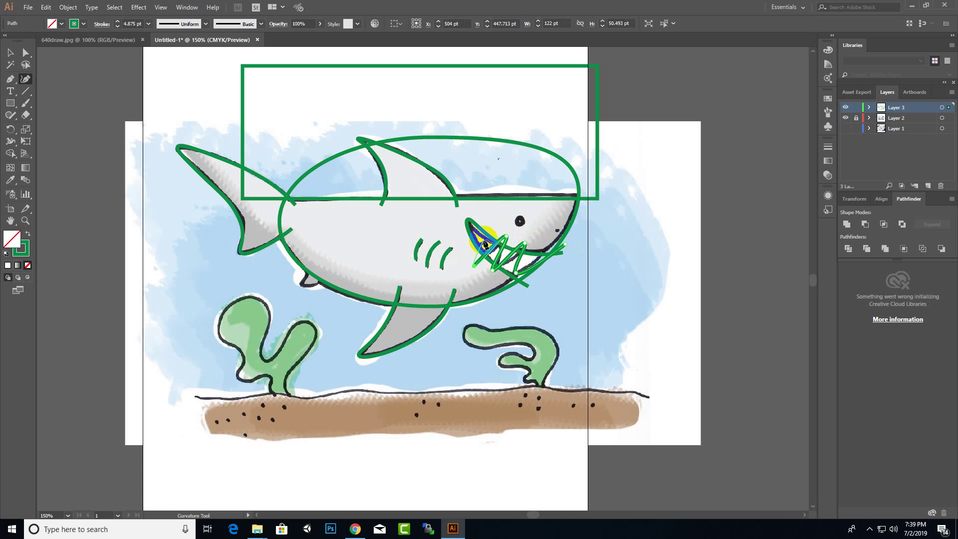
{"action": "left_click", "coordinate": [496, 228]}
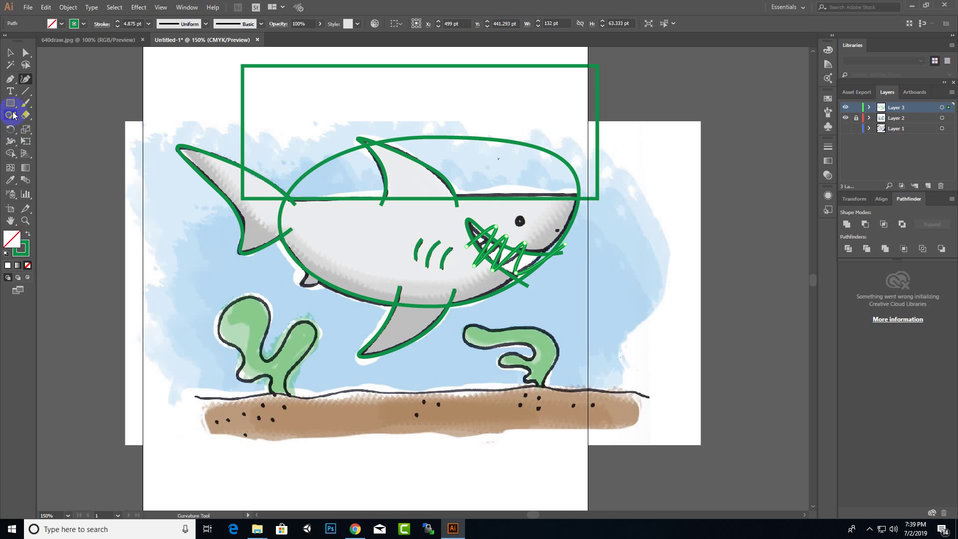
Draw a circle about 11 pt wide over the shark's eye and give it a black fill with no stroke
{"action": "left_click_drag", "start_coordinate": [10, 107], "coordinate": [50, 124]}
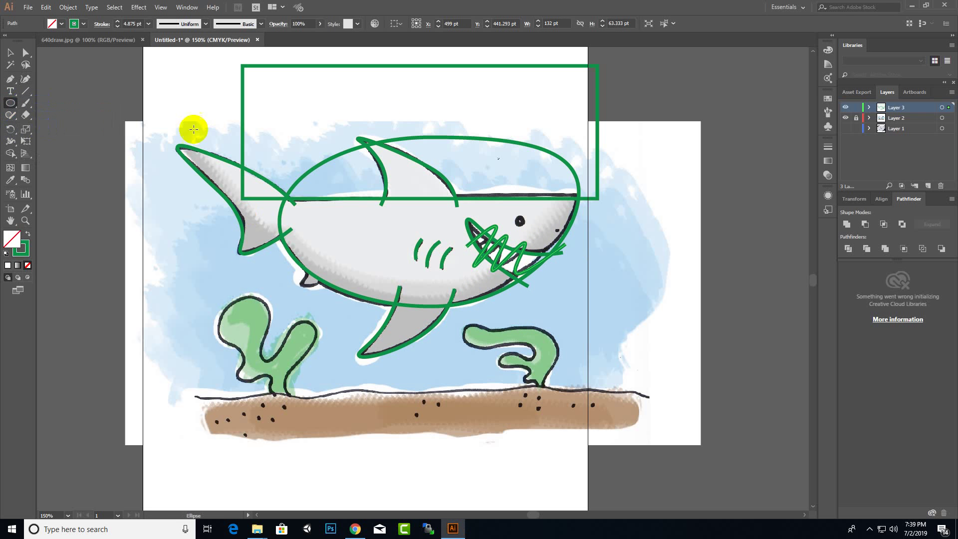
{"action": "left_click_drag", "start_coordinate": [520, 221], "coordinate": [515, 218]}
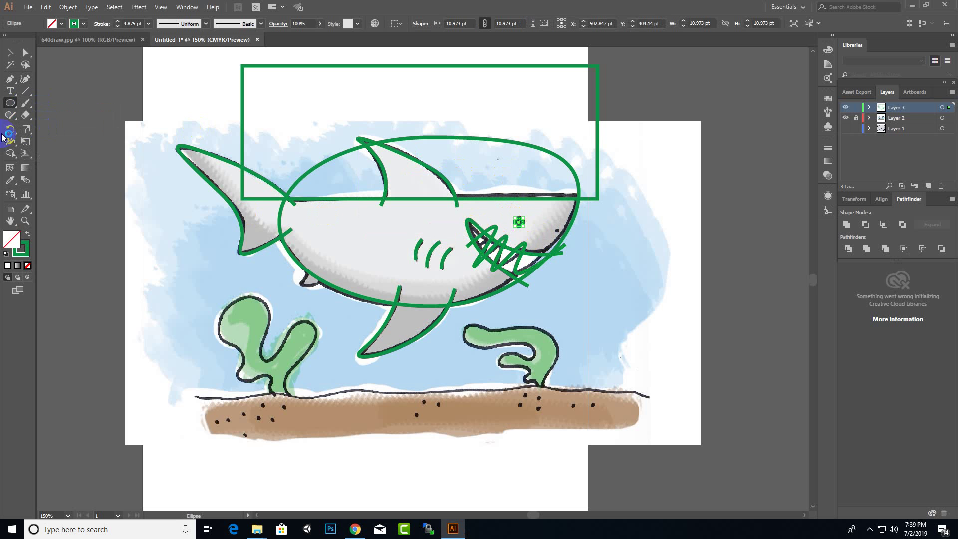
{"action": "left_click", "coordinate": [62, 24]}
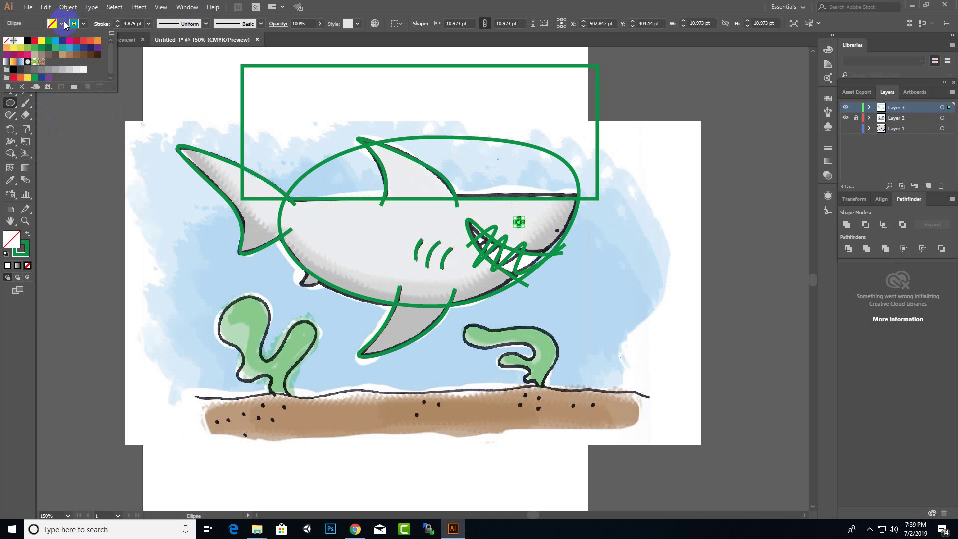
{"action": "left_click", "coordinate": [63, 42]}
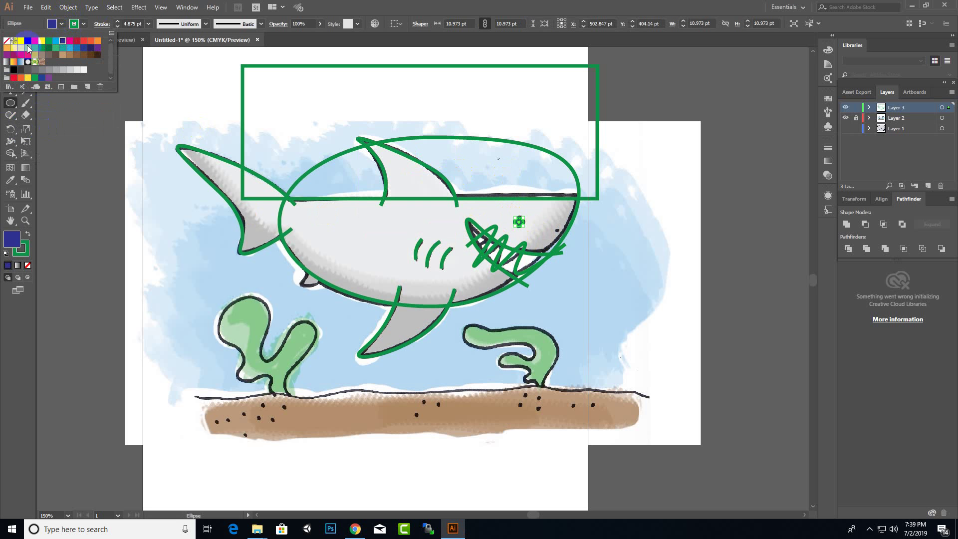
{"action": "left_click", "coordinate": [28, 41]}
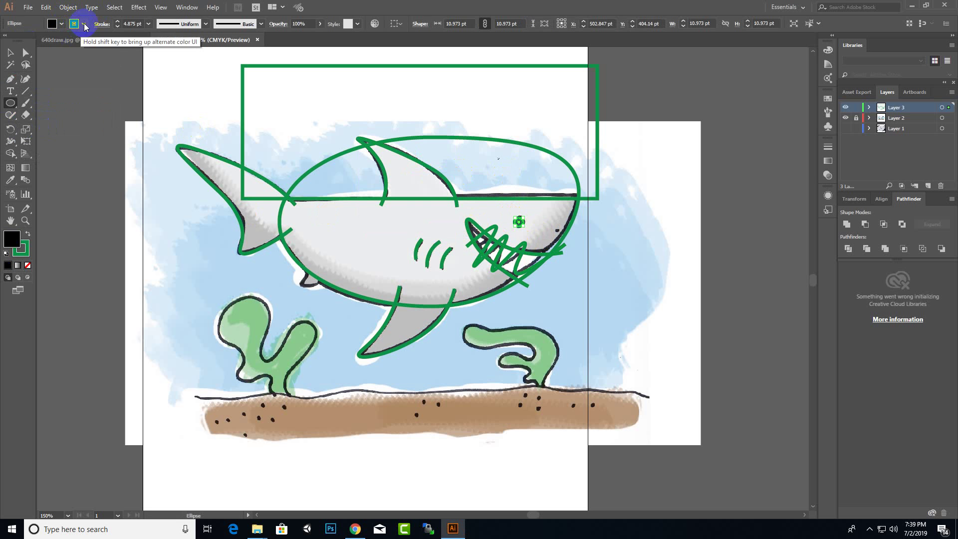
{"action": "left_click", "coordinate": [83, 25]}
{"action": "left_click", "coordinate": [7, 40]}
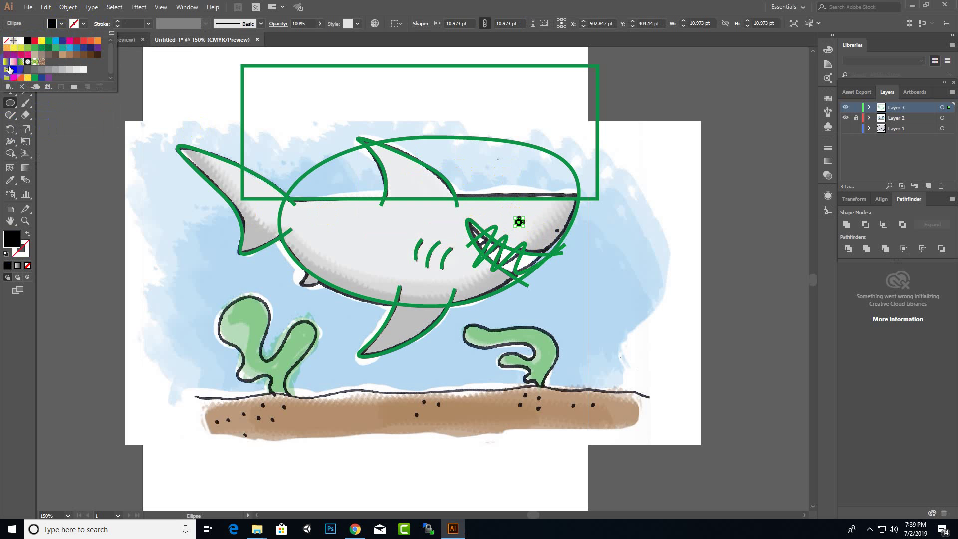
{"action": "left_click", "coordinate": [692, 8]}
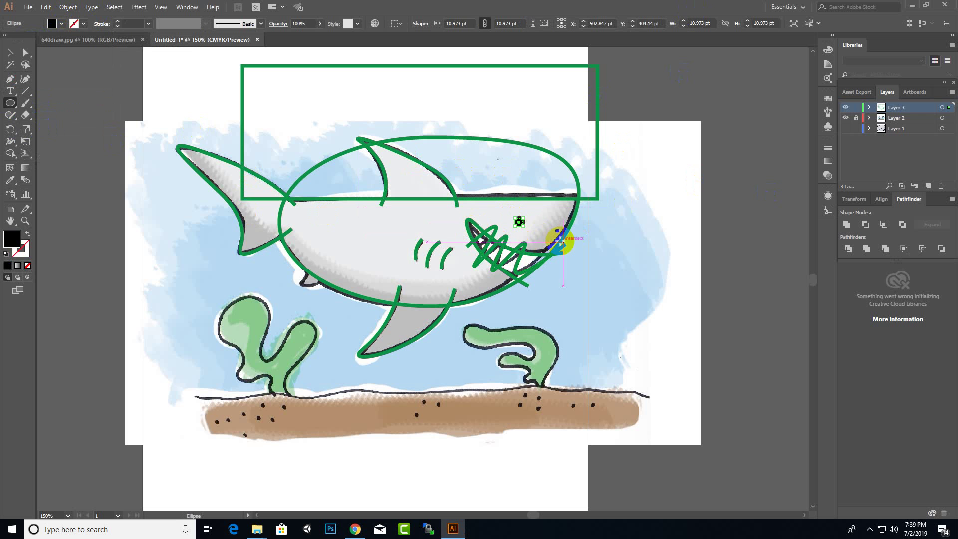
Enlarge the black eye circle to about 13.6 pt so it covers the eye in the reference image
{"action": "left_click", "coordinate": [10, 52]}
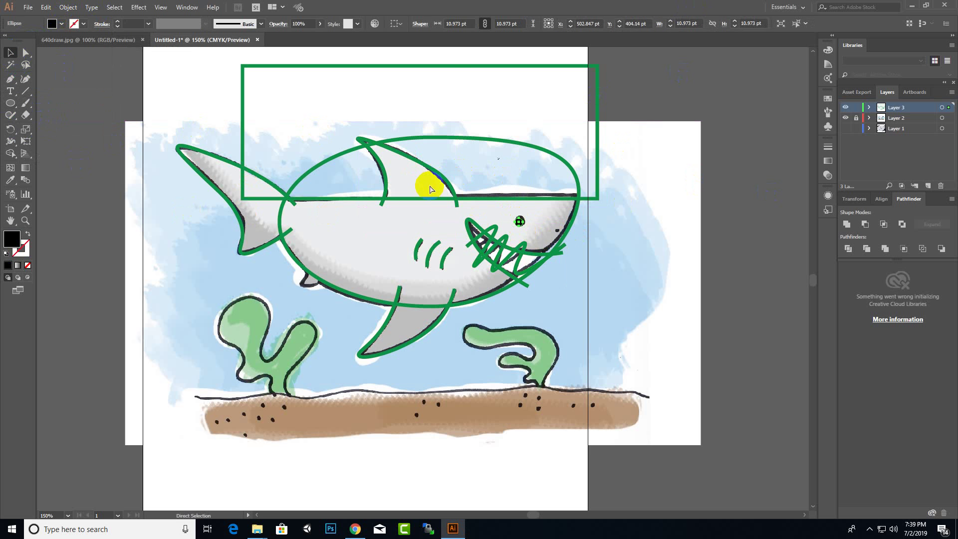
{"action": "key", "text": "ctrl+t"}
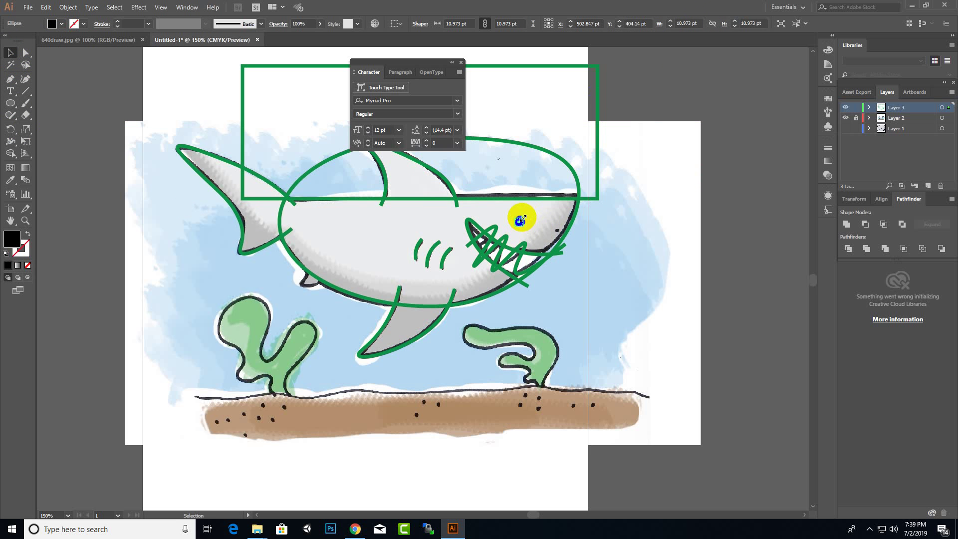
{"action": "left_click_drag", "start_coordinate": [523, 218], "coordinate": [524, 216]}
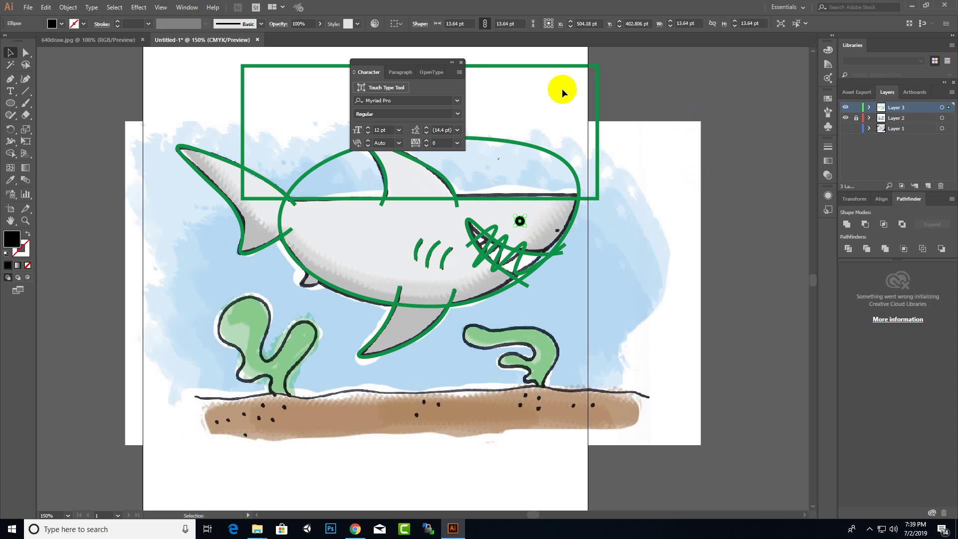
{"action": "left_click", "coordinate": [461, 62]}
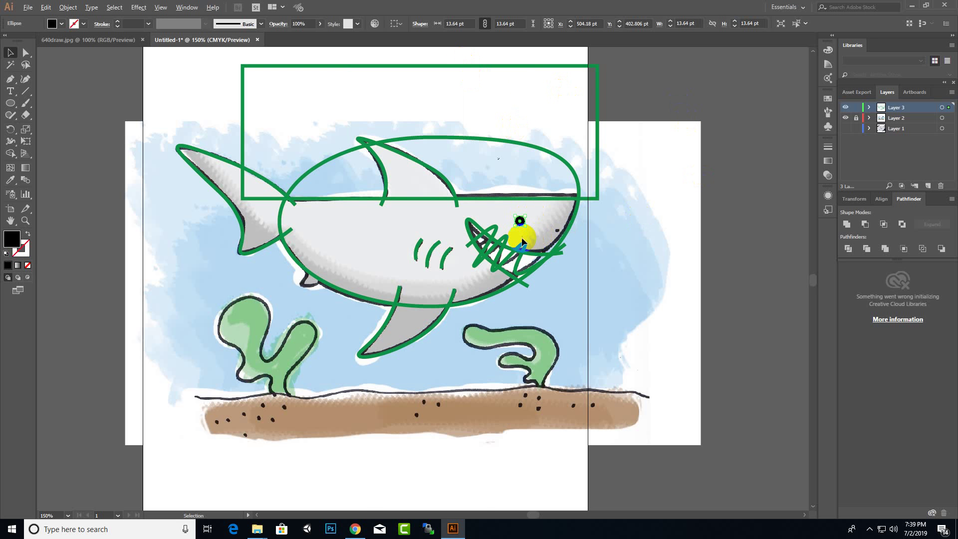
Duplicate the eye circle, shrink the copy to about 6.8 pt and place it inside the black circle, slightly toward the snout
{"action": "scroll", "coordinate": [522, 237], "scroll_direction": "up", "scroll_amount": 4}
{"action": "scroll", "coordinate": [525, 180], "scroll_direction": "up", "scroll_amount": 2}
{"action": "mouse_move", "coordinate": [521, 161]}
{"action": "left_mouse_down"}
{"action": "mouse_move", "coordinate": [576, 174]}
{"action": "mouse_move", "coordinate": [574, 166]}
{"action": "left_mouse_up"}
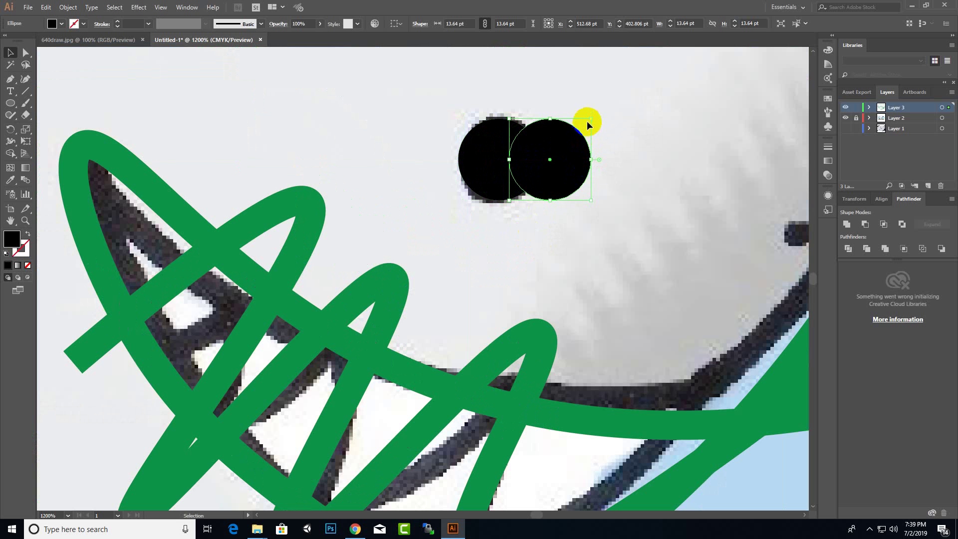
{"action": "left_click_drag", "start_coordinate": [592, 120], "coordinate": [550, 153]}
{"action": "left_click_drag", "start_coordinate": [552, 181], "coordinate": [516, 149]}
{"action": "mouse_move", "coordinate": [517, 151]}
{"action": "left_mouse_down"}
{"action": "mouse_move", "coordinate": [537, 180]}
{"action": "mouse_move", "coordinate": [520, 159]}
{"action": "left_mouse_up"}
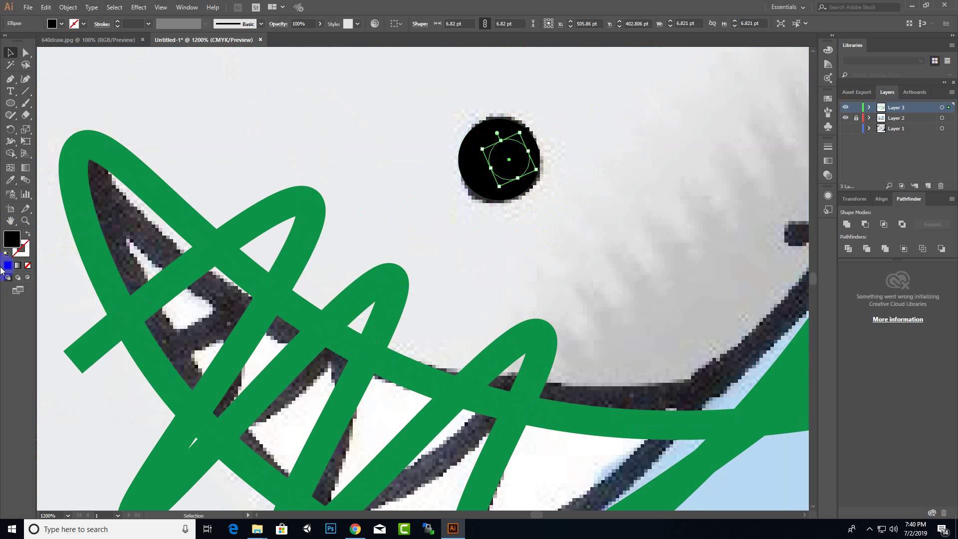
Fill the small inner eye circle with white (FFFFFF)
{"action": "double_click", "coordinate": [11, 241]}
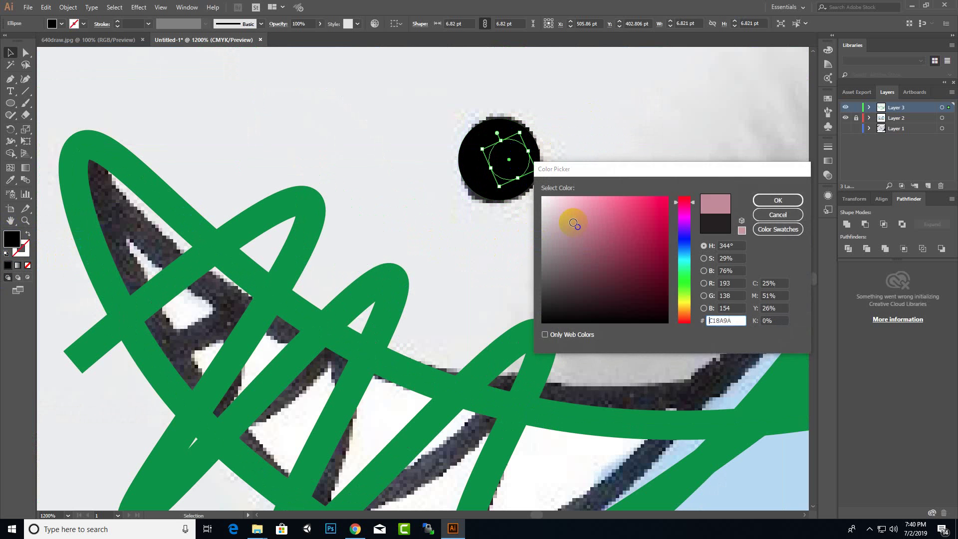
{"action": "left_click", "coordinate": [563, 205]}
{"action": "left_click", "coordinate": [774, 199]}
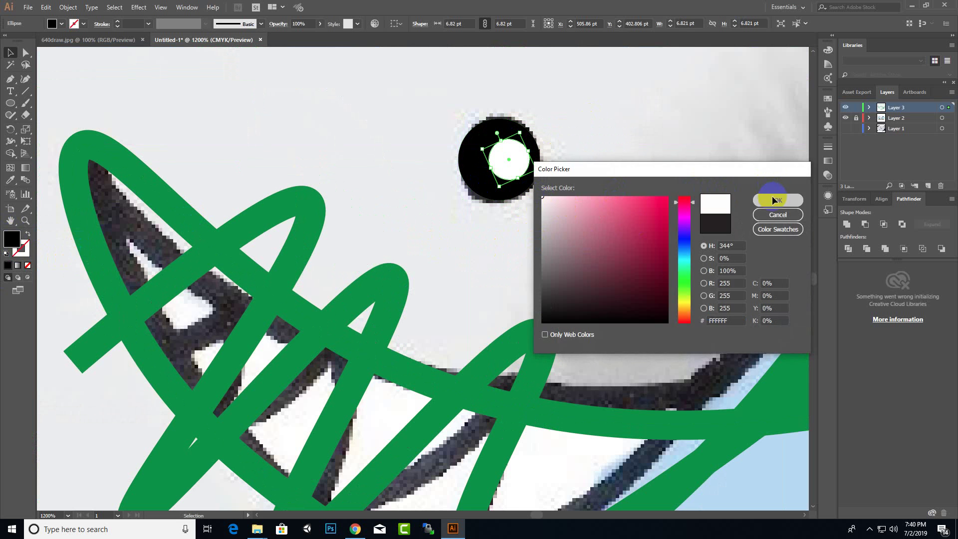
Select all the traced artwork and remove the rectangle's area outside the body ellipse with the Shape Builder tool
{"action": "scroll", "coordinate": [414, 170], "scroll_direction": "down", "scroll_amount": 5}
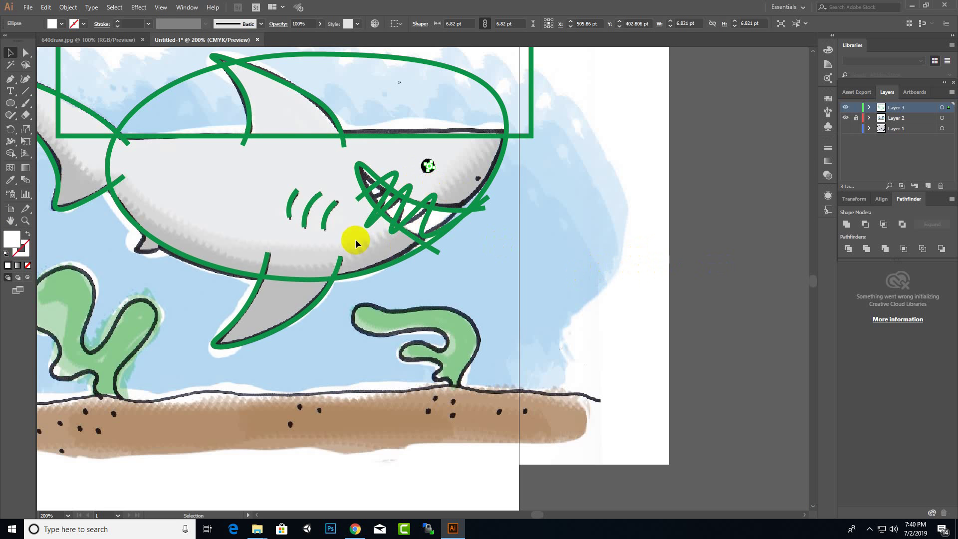
{"action": "scroll", "coordinate": [600, 382], "scroll_direction": "down", "scroll_amount": 2}
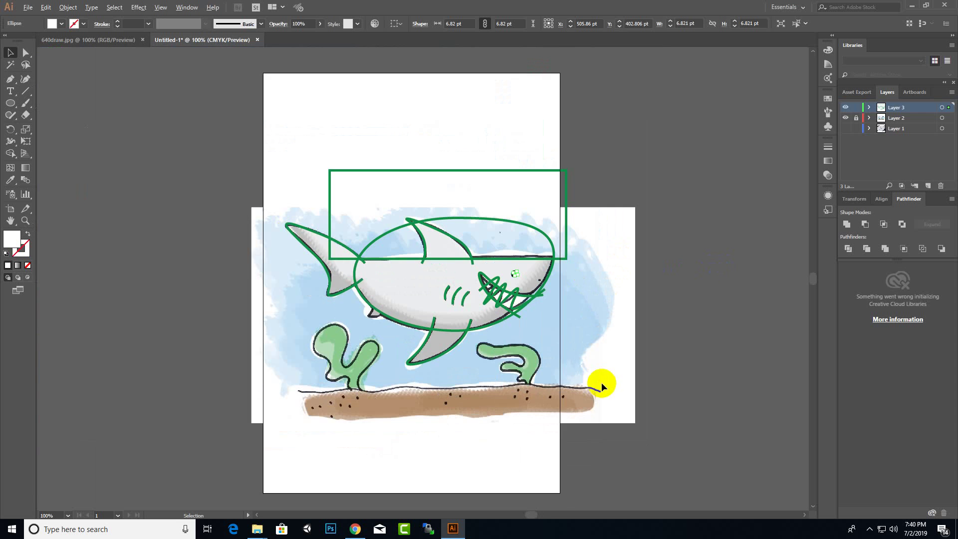
{"action": "scroll", "coordinate": [547, 340], "scroll_direction": "up", "scroll_amount": 1}
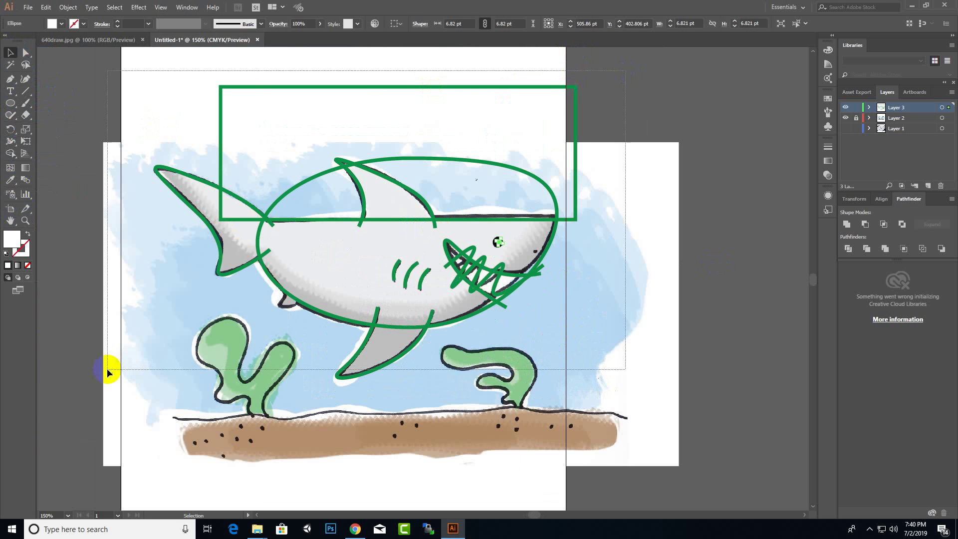
{"action": "key", "text": "ctrl+a"}
{"action": "left_click", "coordinate": [9, 168]}
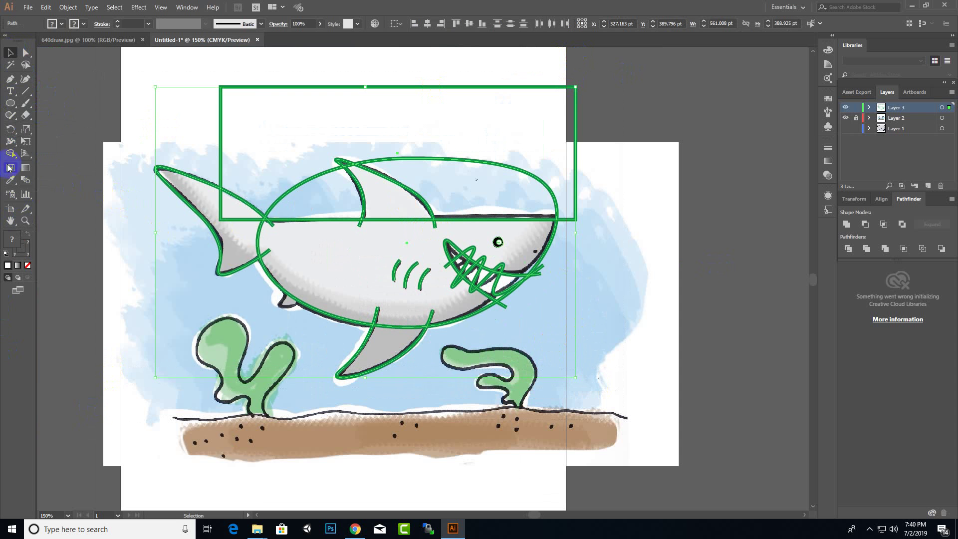
{"action": "left_click", "coordinate": [55, 156]}
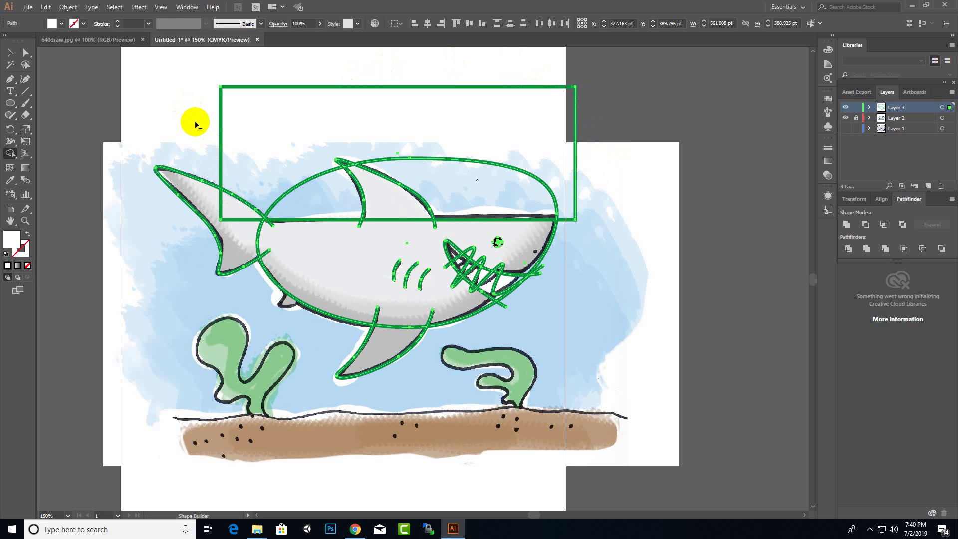
{"action": "left_click", "coordinate": [252, 117], "text": "alt"}
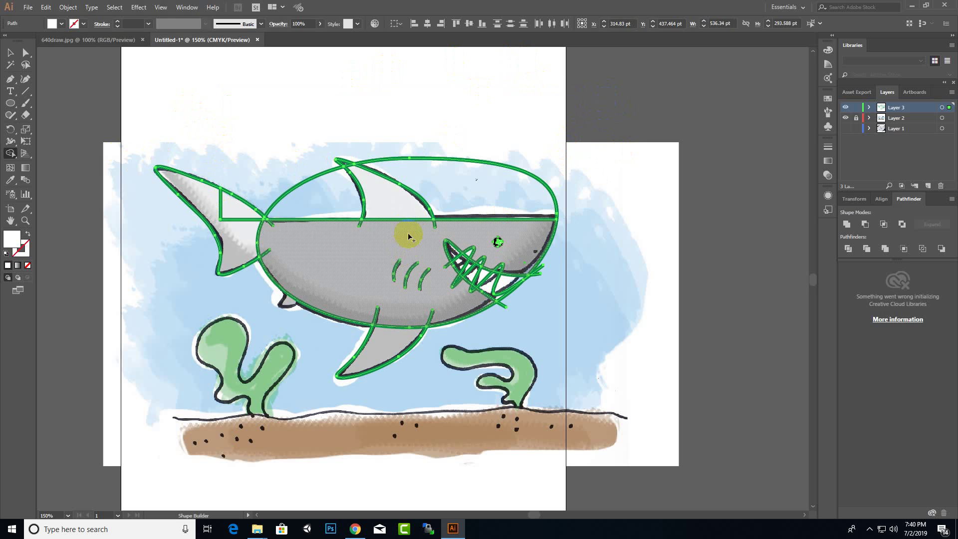
Merge the dorsal fin with the main body using the Shape Builder tool
{"action": "scroll", "coordinate": [421, 242], "scroll_direction": "up", "scroll_amount": 1}
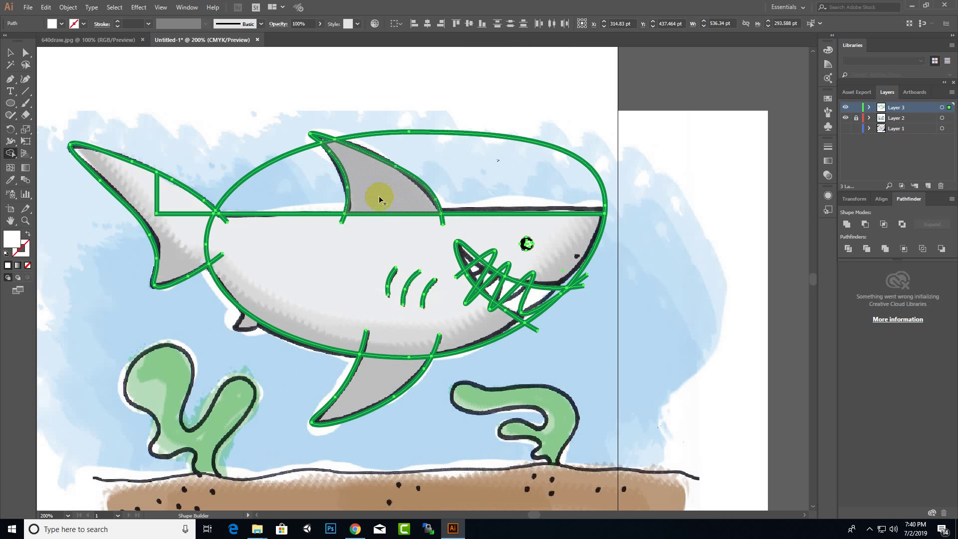
{"action": "left_click_drag", "start_coordinate": [375, 192], "coordinate": [368, 242]}
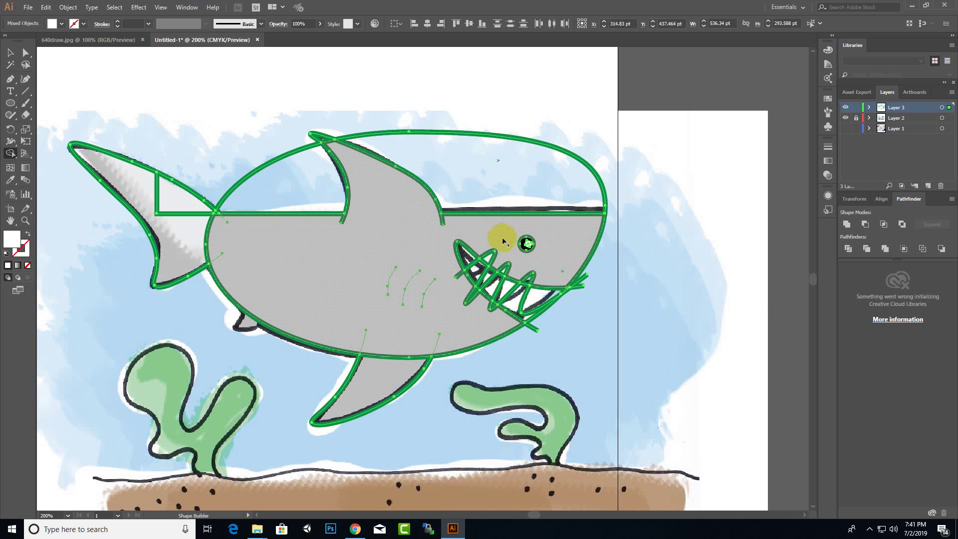
{"action": "scroll", "coordinate": [325, 141], "scroll_direction": "up", "scroll_amount": 3}
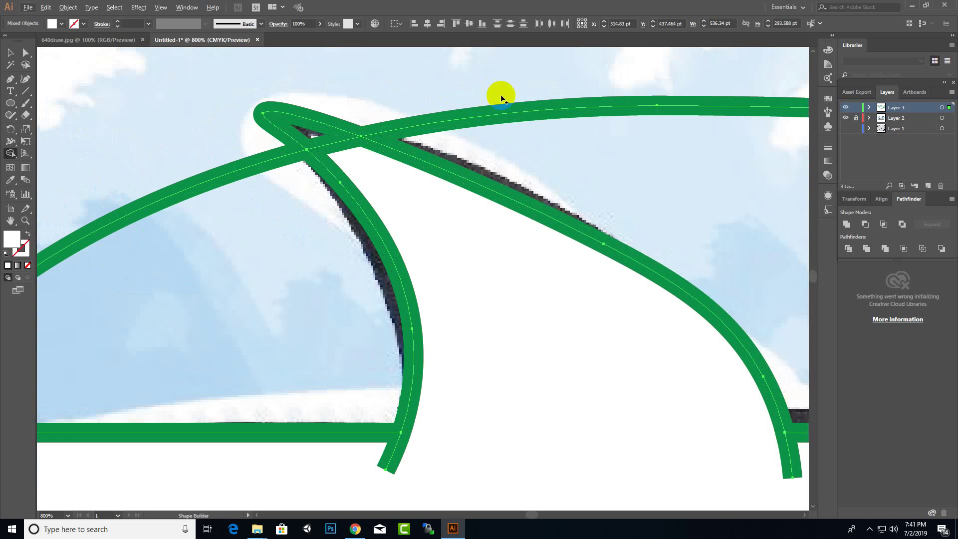
{"action": "scroll", "coordinate": [469, 183], "scroll_direction": "down", "scroll_amount": 4}
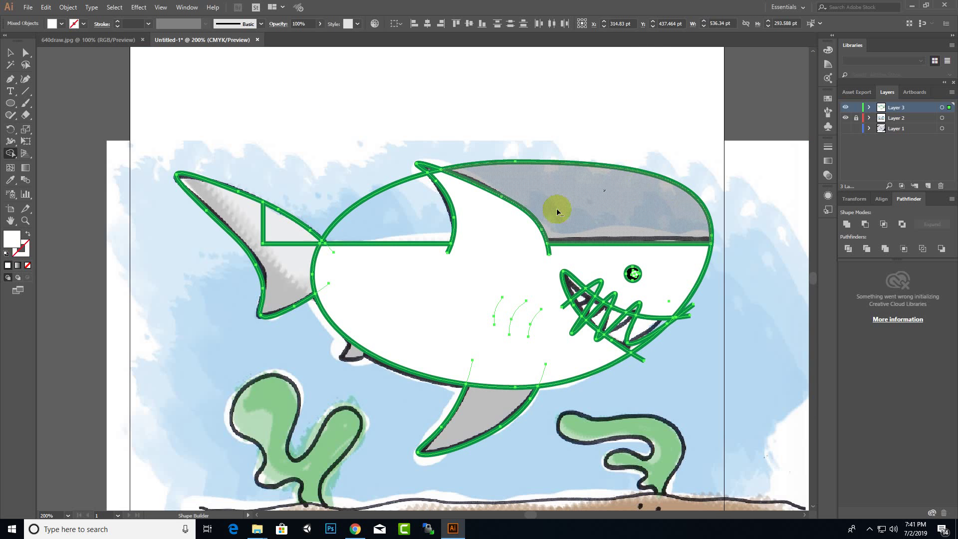
Remove the leftover ellipse regions above the back on both sides of the dorsal fin
{"action": "left_click", "coordinate": [615, 180], "text": "alt"}
{"action": "left_click", "coordinate": [605, 182], "text": "alt"}
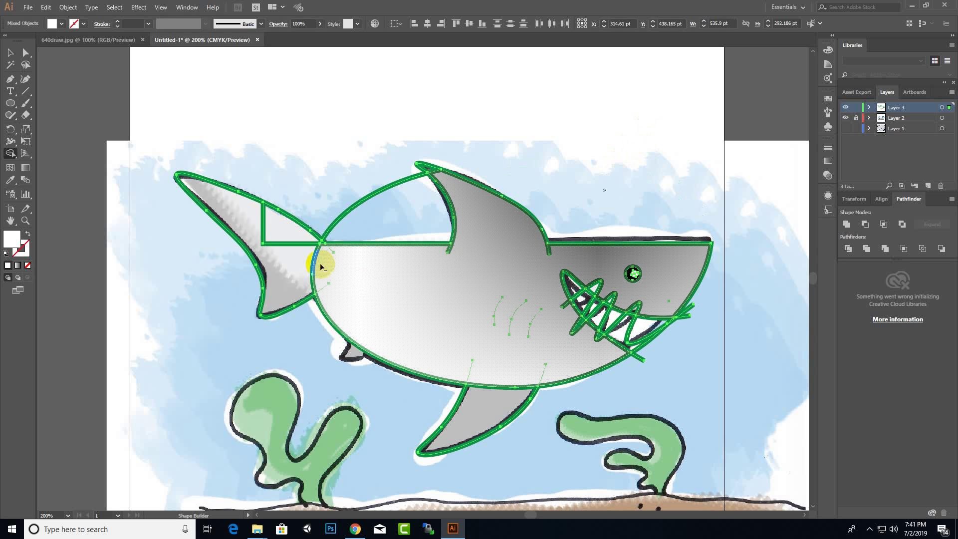
{"action": "left_click_drag", "start_coordinate": [328, 167], "coordinate": [378, 220]}
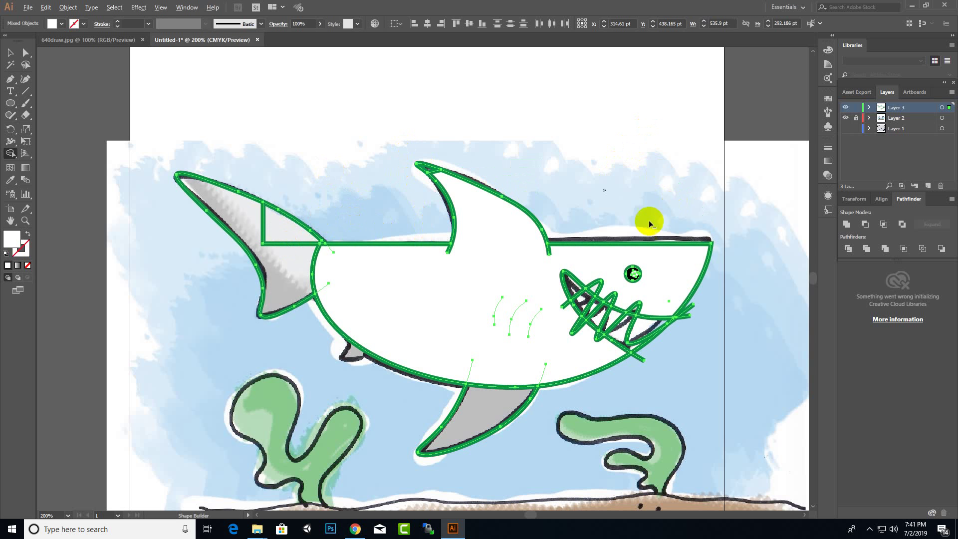
Merge the tail fin's pieces and the dorsal fin's tip into the body shape
{"action": "left_click_drag", "start_coordinate": [298, 240], "coordinate": [274, 274]}
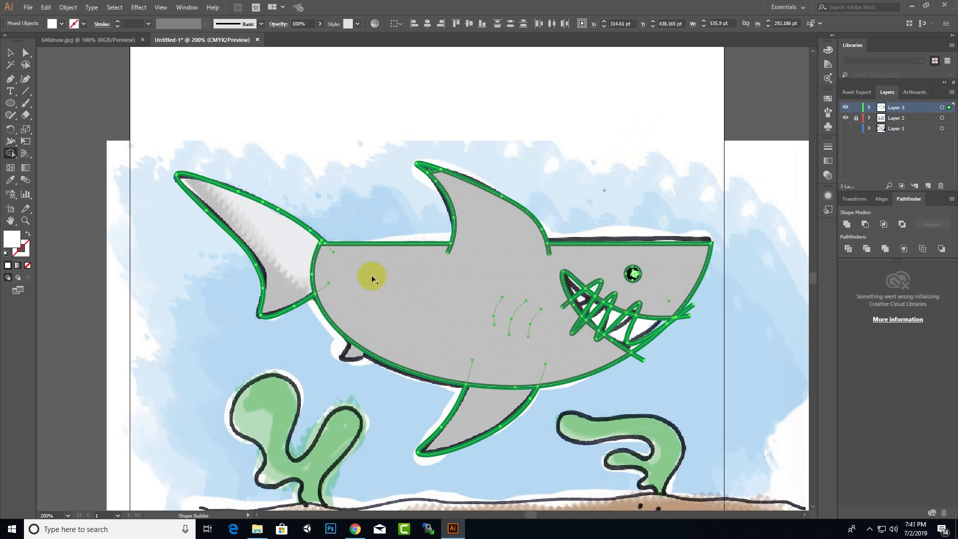
{"action": "mouse_move", "coordinate": [295, 271]}
{"action": "left_mouse_down"}
{"action": "mouse_move", "coordinate": [331, 268]}
{"action": "mouse_move", "coordinate": [338, 278]}
{"action": "mouse_move", "coordinate": [253, 274]}
{"action": "mouse_move", "coordinate": [469, 241]}
{"action": "mouse_move", "coordinate": [454, 261]}
{"action": "mouse_move", "coordinate": [525, 233]}
{"action": "left_mouse_up"}
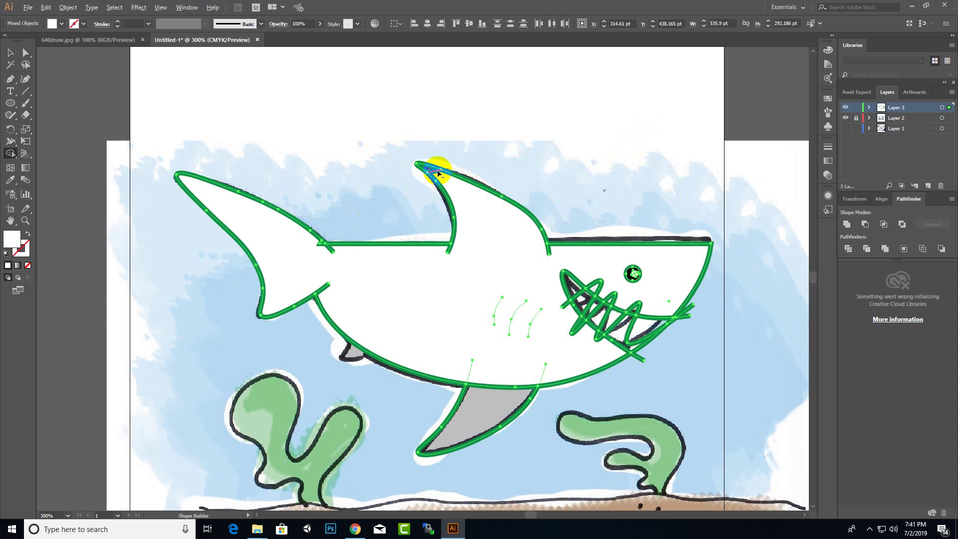
{"action": "scroll", "coordinate": [434, 160], "scroll_direction": "up", "scroll_amount": 5}
{"action": "mouse_move", "coordinate": [428, 166]}
{"action": "left_mouse_down"}
{"action": "mouse_move", "coordinate": [385, 172]}
{"action": "mouse_move", "coordinate": [442, 204]}
{"action": "mouse_move", "coordinate": [441, 243]}
{"action": "left_mouse_up"}
Merge the large lower fin with the body shape using the Shape Builder tool
{"action": "scroll", "coordinate": [233, 266], "scroll_direction": "down", "scroll_amount": 1}
{"action": "scroll", "coordinate": [233, 262], "scroll_direction": "down", "scroll_amount": 3}
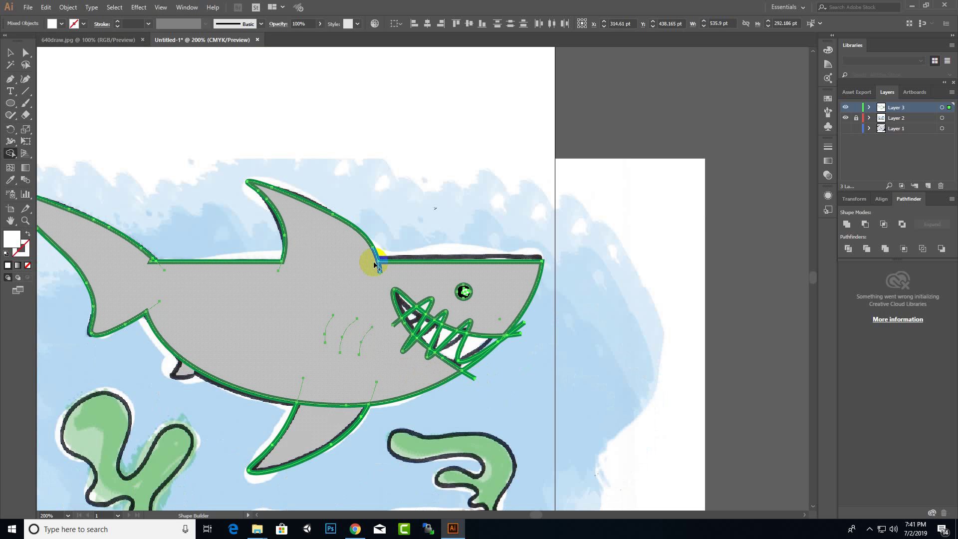
{"action": "scroll", "coordinate": [331, 368], "scroll_direction": "down", "scroll_amount": 1}
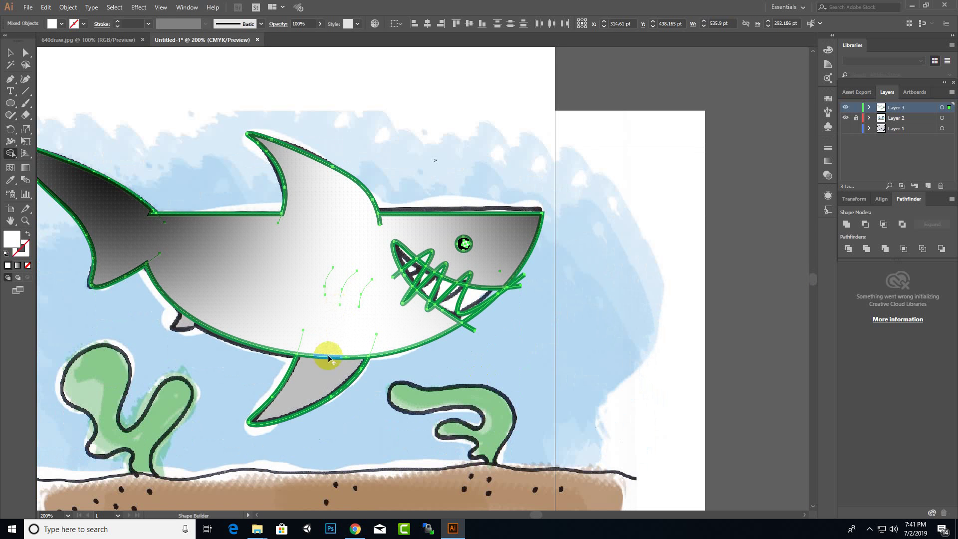
{"action": "left_click_drag", "start_coordinate": [329, 360], "coordinate": [339, 367]}
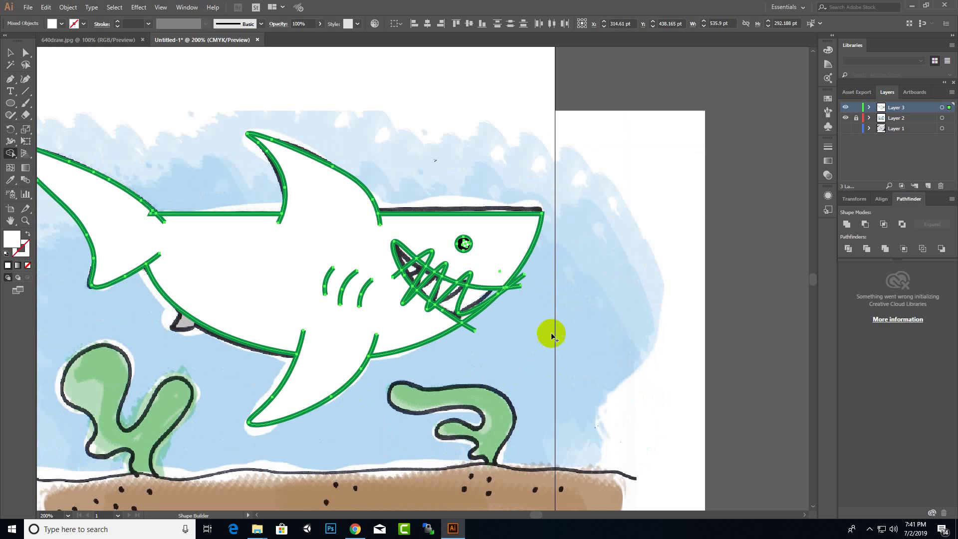
Remove the stray line ends sticking out past the body outline at the mouth's front corner and lower jaw with Shape Builder
{"action": "scroll", "coordinate": [551, 333], "scroll_direction": "down", "scroll_amount": 3}
{"action": "scroll", "coordinate": [550, 334], "scroll_direction": "up", "scroll_amount": 4}
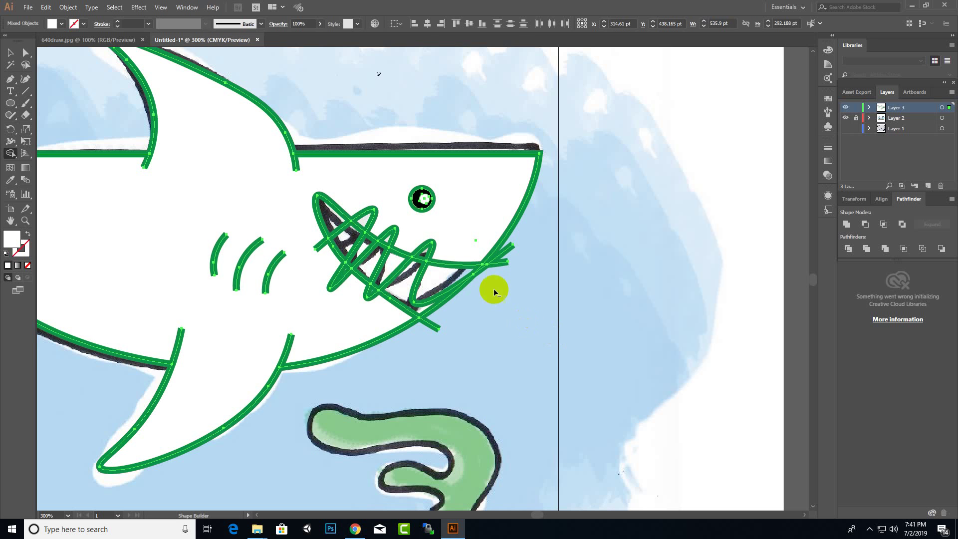
{"action": "scroll", "coordinate": [517, 333], "scroll_direction": "down", "scroll_amount": 4}
{"action": "scroll", "coordinate": [472, 340], "scroll_direction": "up", "scroll_amount": 6}
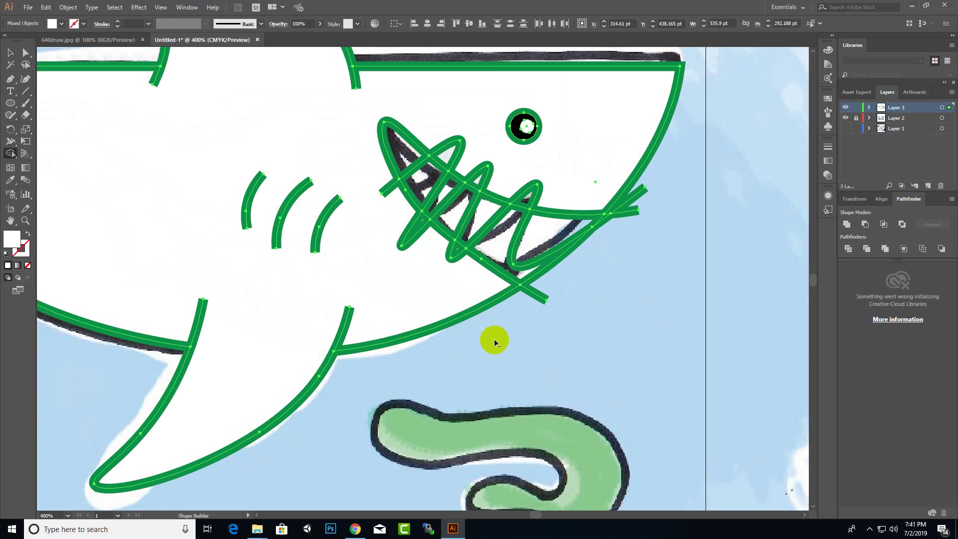
{"action": "scroll", "coordinate": [550, 295], "scroll_direction": "up", "scroll_amount": 2}
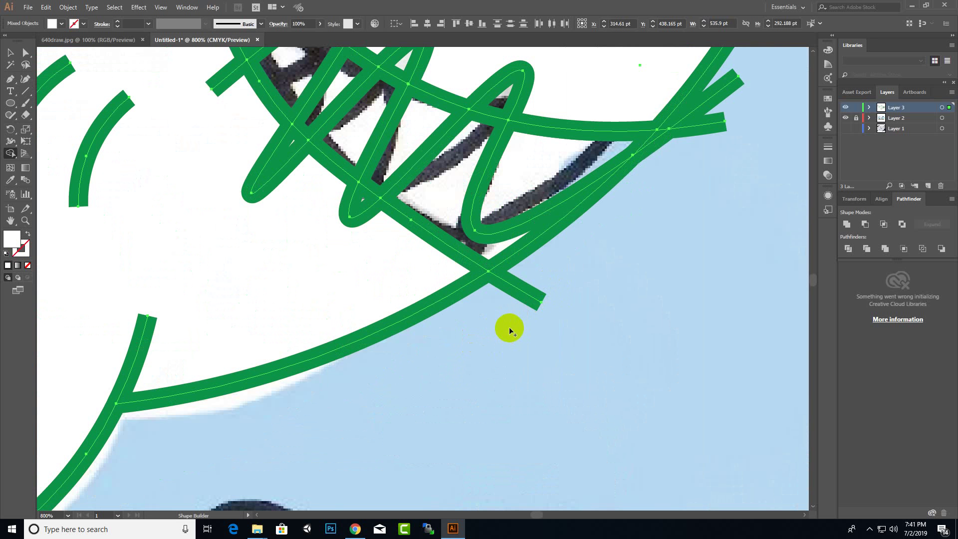
{"action": "left_click_drag", "start_coordinate": [550, 277], "coordinate": [495, 330]}
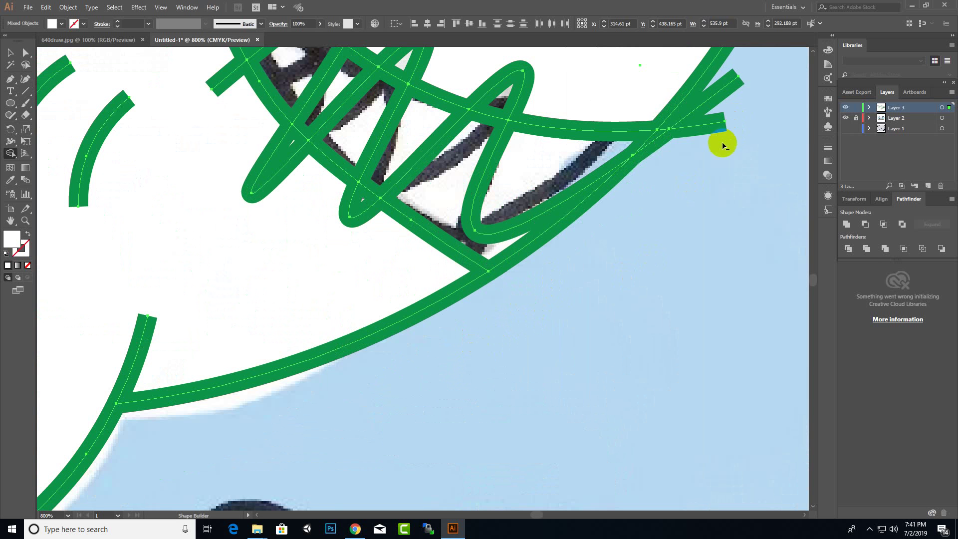
{"action": "left_click_drag", "start_coordinate": [734, 107], "coordinate": [723, 133]}
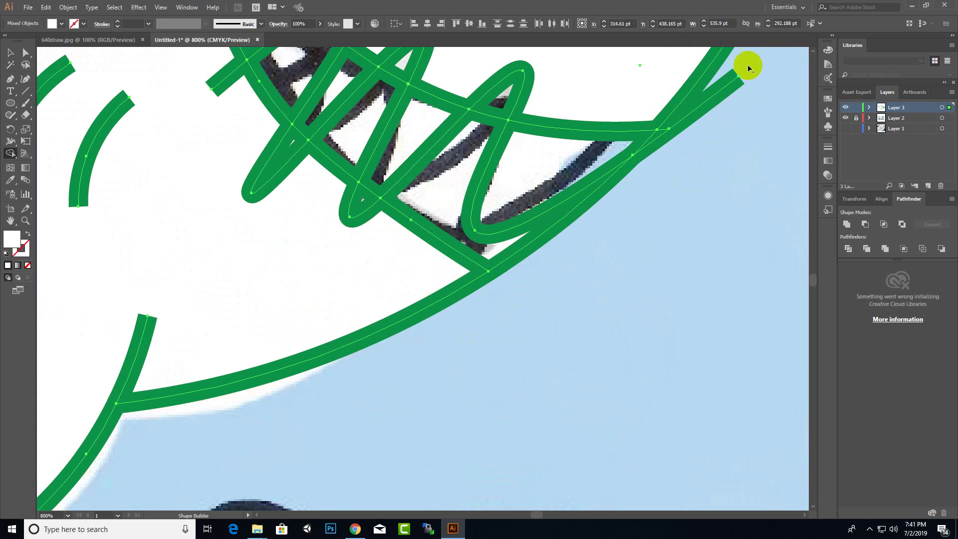
{"action": "left_click_drag", "start_coordinate": [725, 74], "coordinate": [757, 131]}
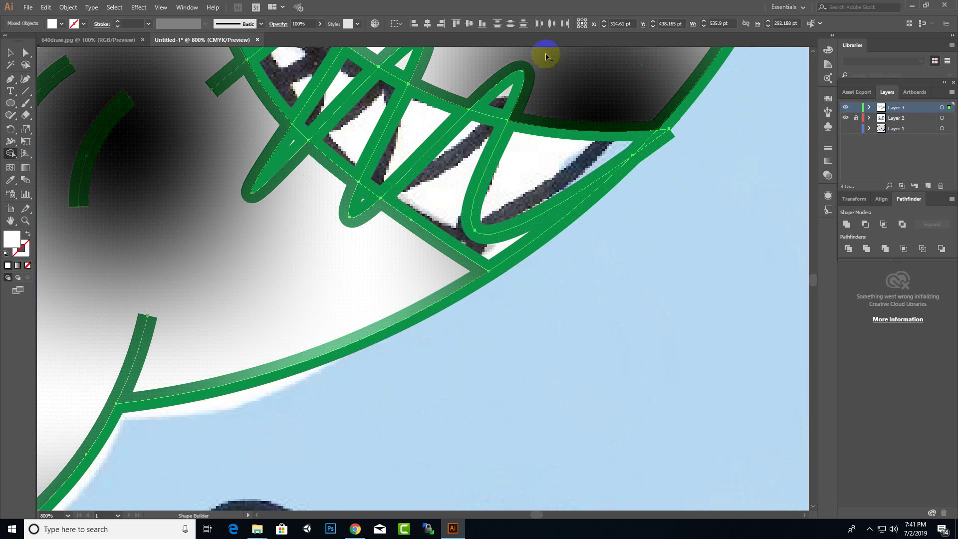
Try to remove the tooth tips that extend above and below the mouth lines with Shape Builder
{"action": "left_click", "coordinate": [369, 230], "text": "alt"}
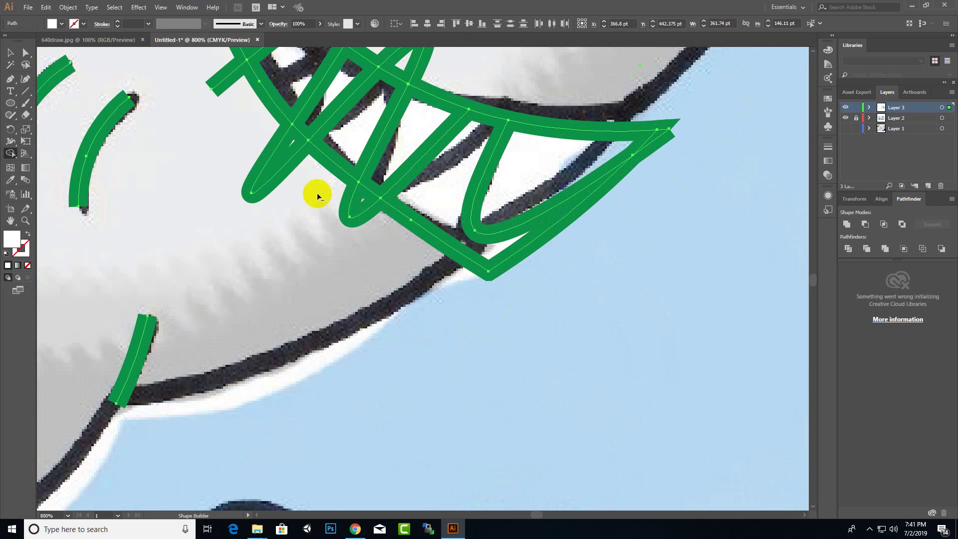
{"action": "left_click_drag", "start_coordinate": [317, 196], "coordinate": [374, 244]}
{"action": "left_click_drag", "start_coordinate": [332, 192], "coordinate": [376, 235]}
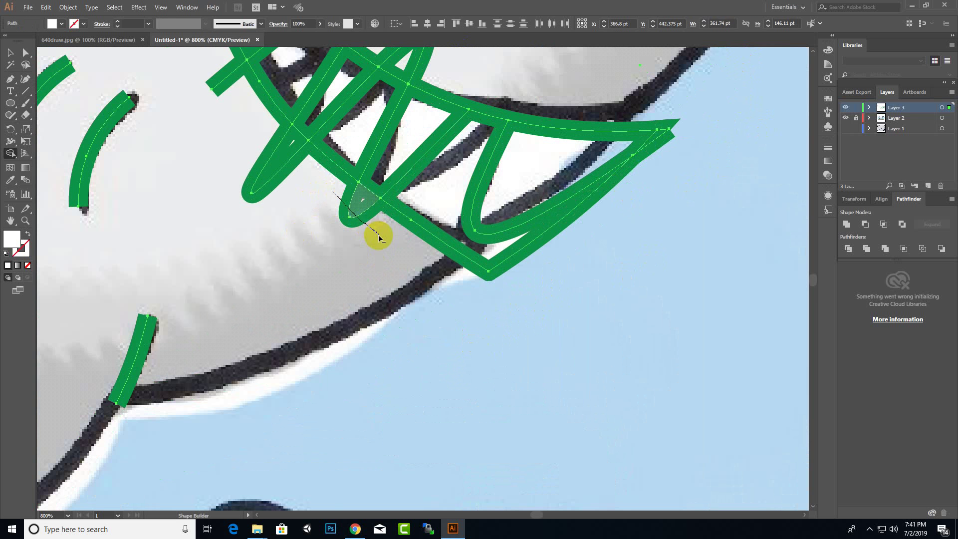
{"action": "left_click_drag", "start_coordinate": [229, 134], "coordinate": [299, 221]}
{"action": "scroll", "coordinate": [301, 240], "scroll_direction": "down", "scroll_amount": 3}
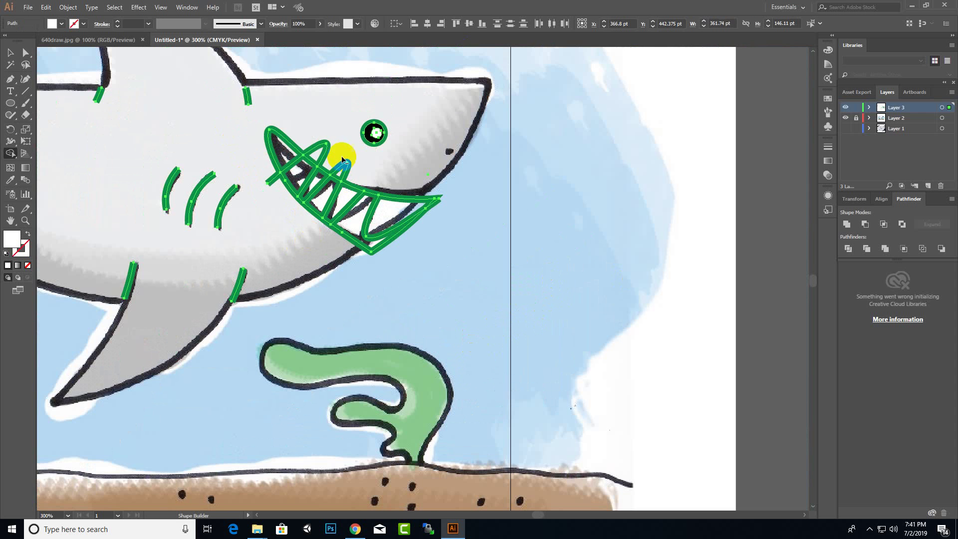
{"action": "left_click", "coordinate": [335, 158], "text": "alt"}
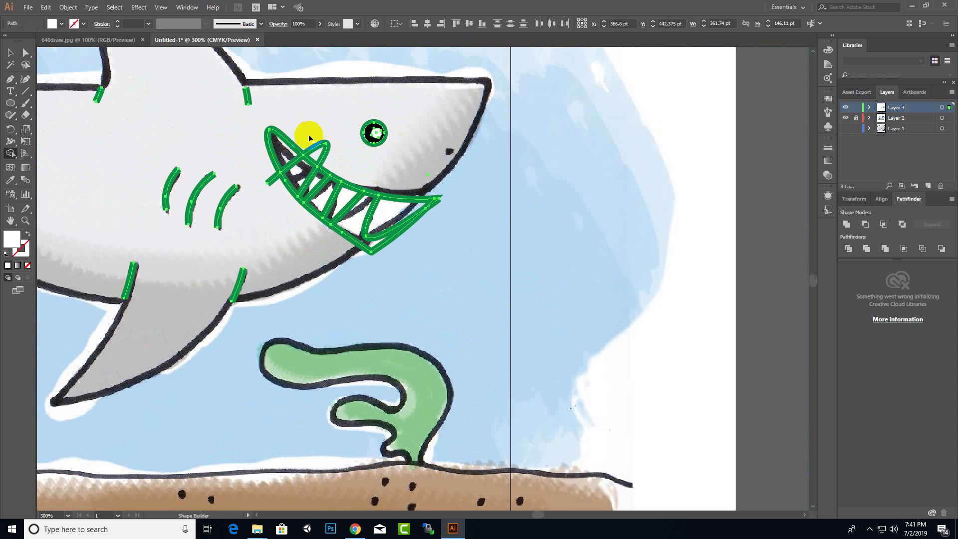
{"action": "left_click_drag", "start_coordinate": [336, 156], "coordinate": [336, 156]}
{"action": "scroll", "coordinate": [384, 173], "scroll_direction": "down", "scroll_amount": 2}
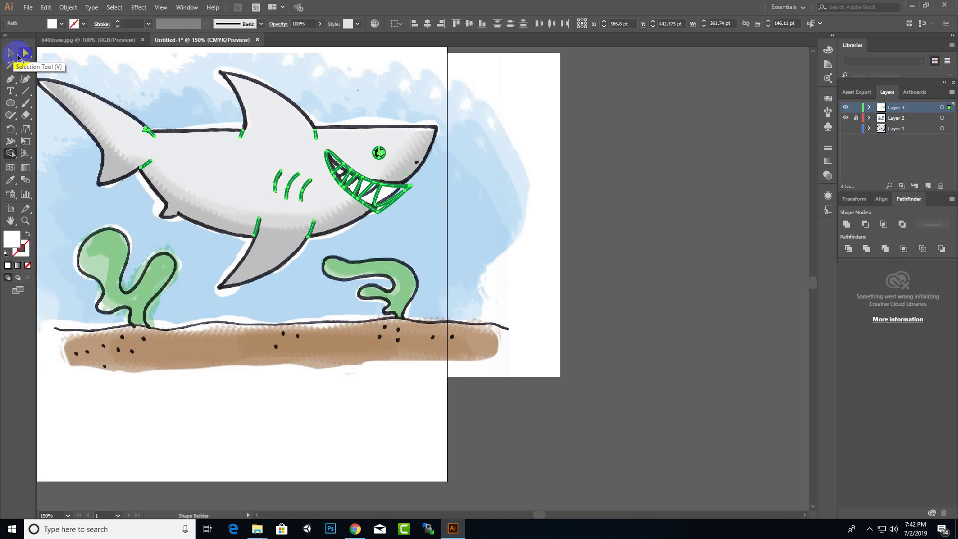
{"action": "left_click", "coordinate": [18, 57]}
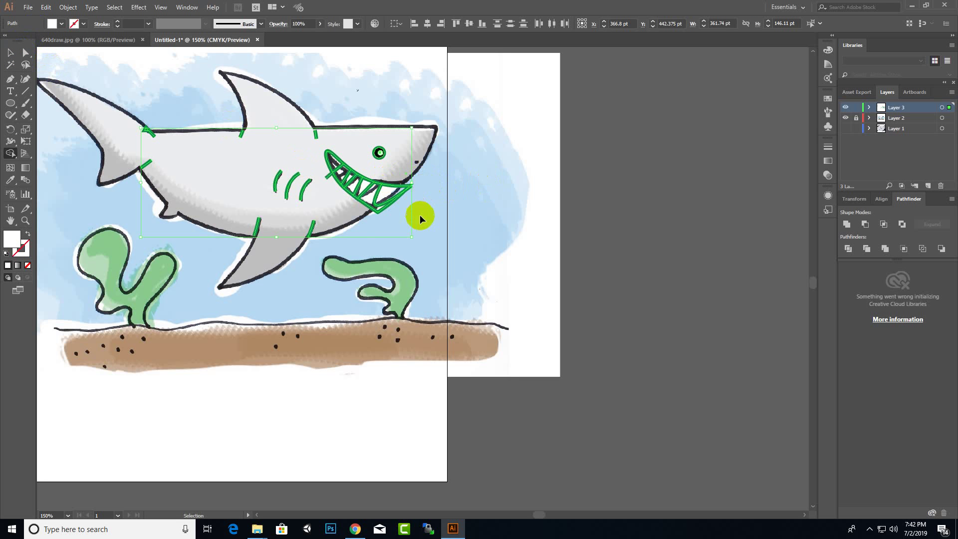
Undo the tooth-tip removals, reselect all artwork, and try removing the stray tooth line end behind the mouth with Shape Builder
{"action": "key", "text": "ctrl+z"}
{"action": "key", "text": "ctrl+z"}
{"action": "key", "text": "ctrl+z"}
{"action": "key", "text": "ctrl+a"}
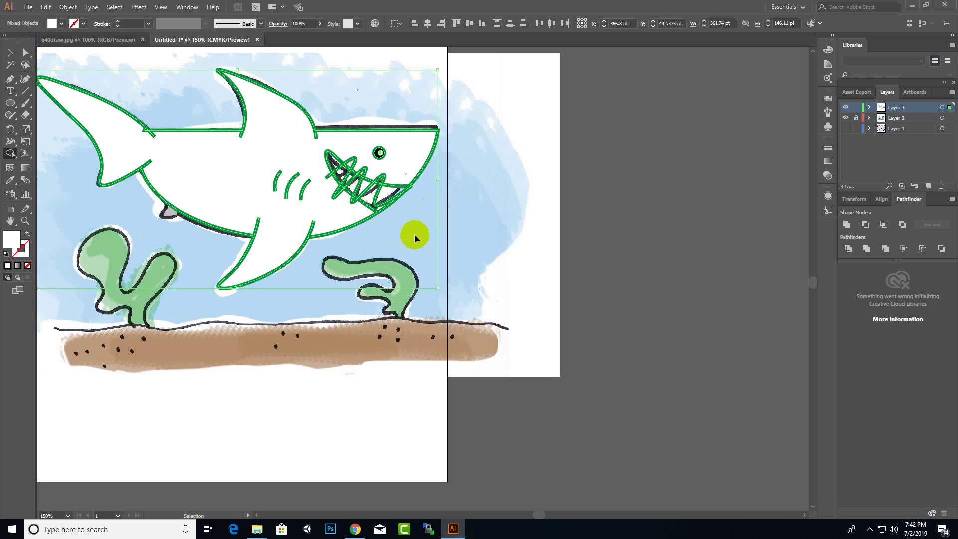
{"action": "key", "text": "shift+m"}
{"action": "scroll", "coordinate": [324, 178], "scroll_direction": "up", "scroll_amount": 2, "text": "alt"}
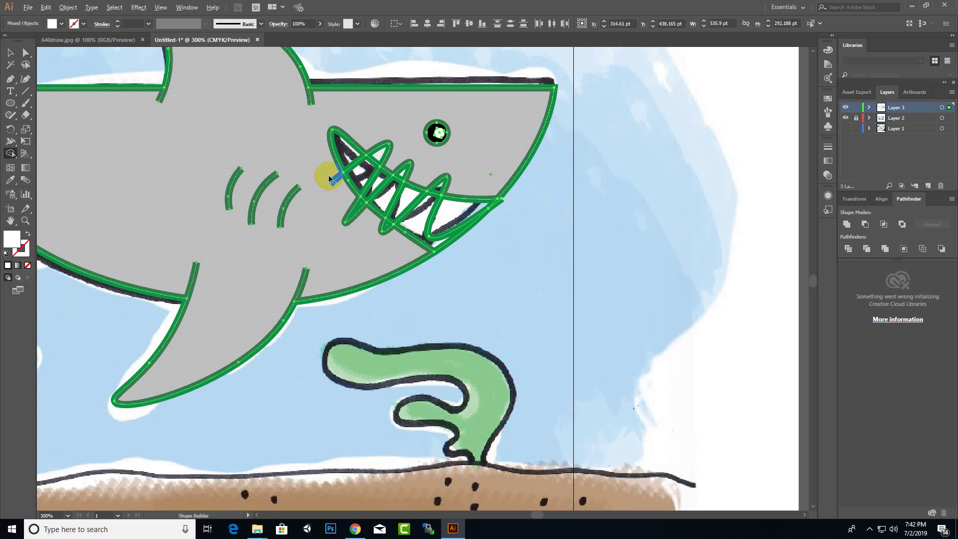
{"action": "left_click", "coordinate": [339, 191], "text": "alt"}
{"action": "key", "text": "ctrl+z"}
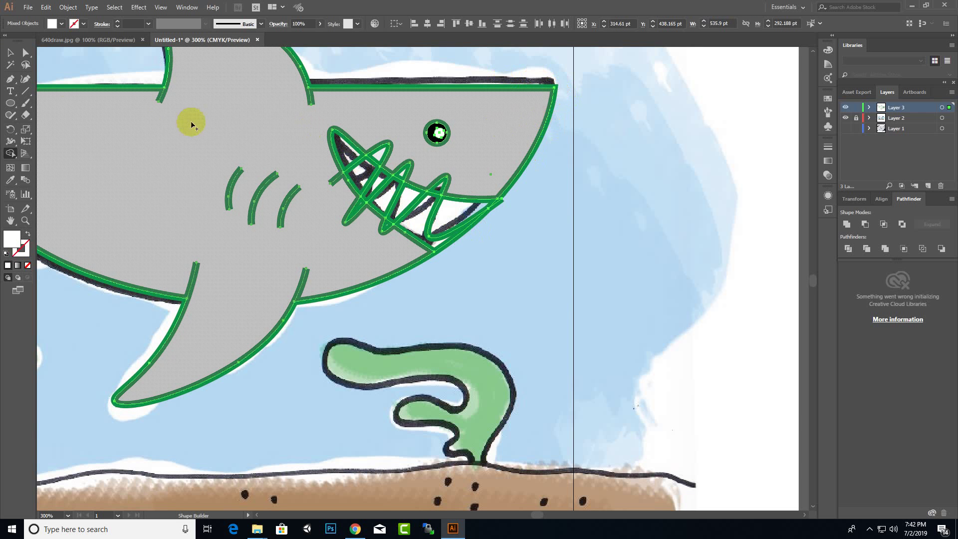
Try to move the rear tooth line's end point and the first upper tooth tip onto the mouth outline with Direct Selection
{"action": "left_click", "coordinate": [9, 52]}
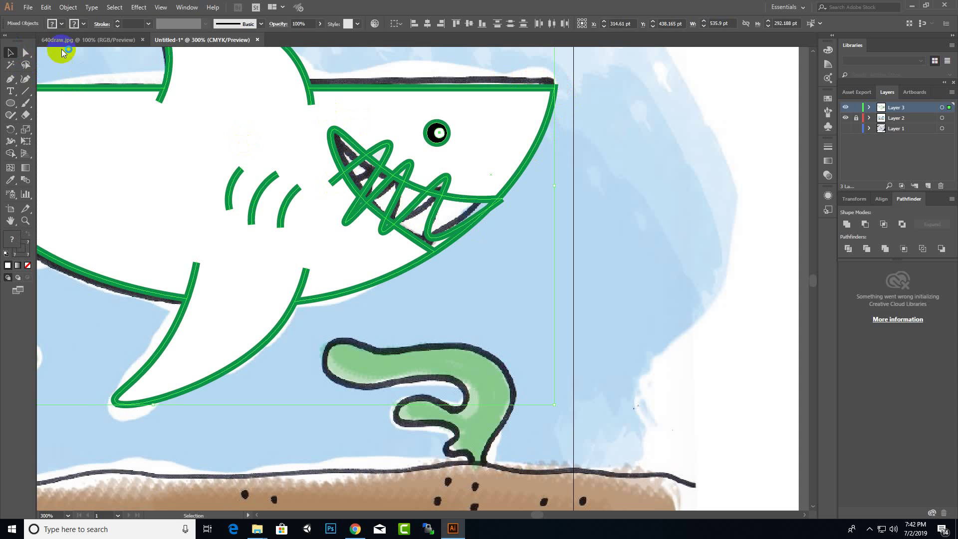
{"action": "left_click", "coordinate": [26, 52]}
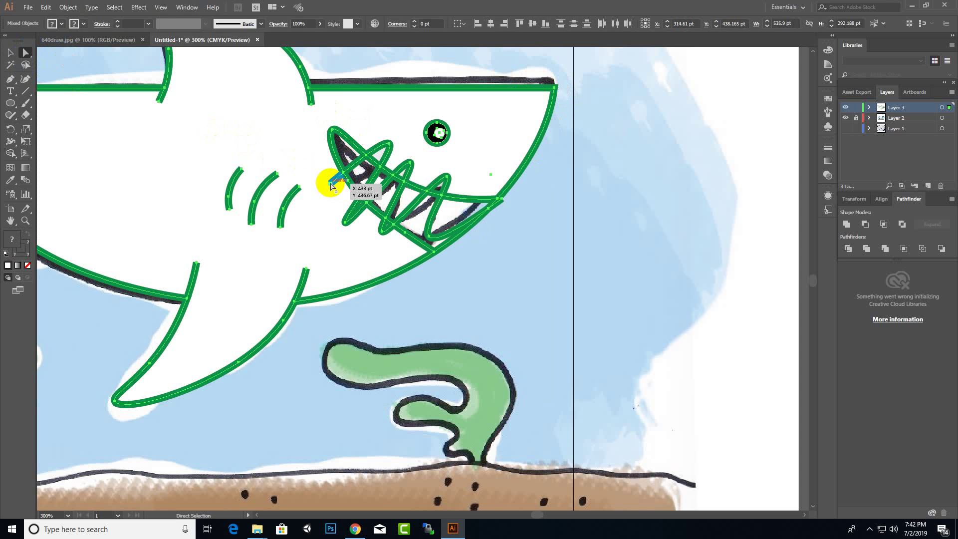
{"action": "mouse_move", "coordinate": [330, 183]}
{"action": "left_mouse_down"}
{"action": "mouse_move", "coordinate": [342, 176]}
{"action": "mouse_move", "coordinate": [333, 183]}
{"action": "left_mouse_up"}
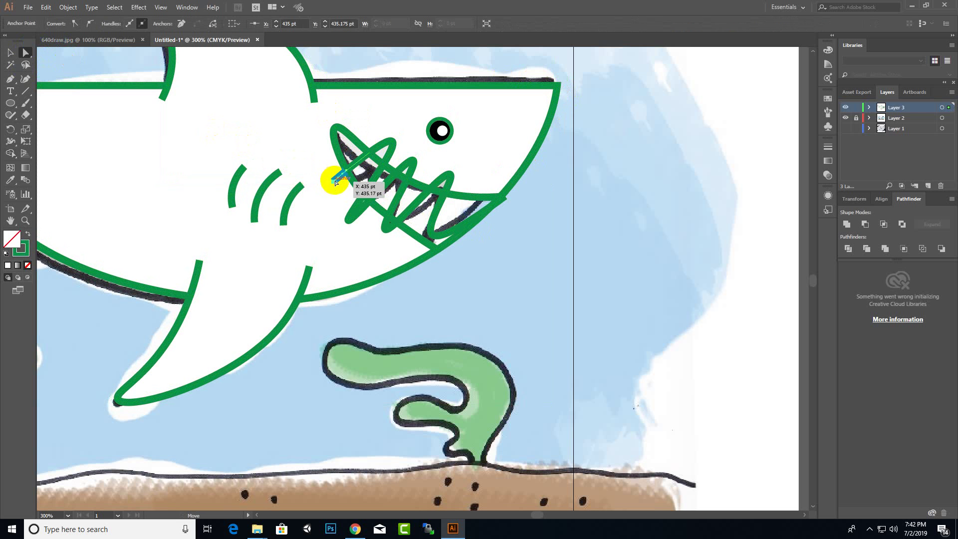
{"action": "left_click_drag", "start_coordinate": [335, 181], "coordinate": [346, 170]}
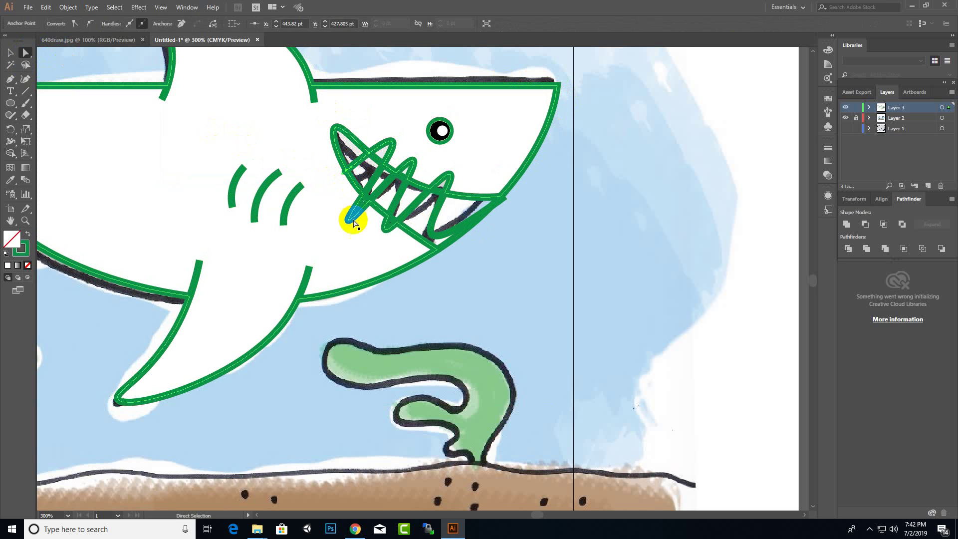
{"action": "left_click", "coordinate": [391, 143]}
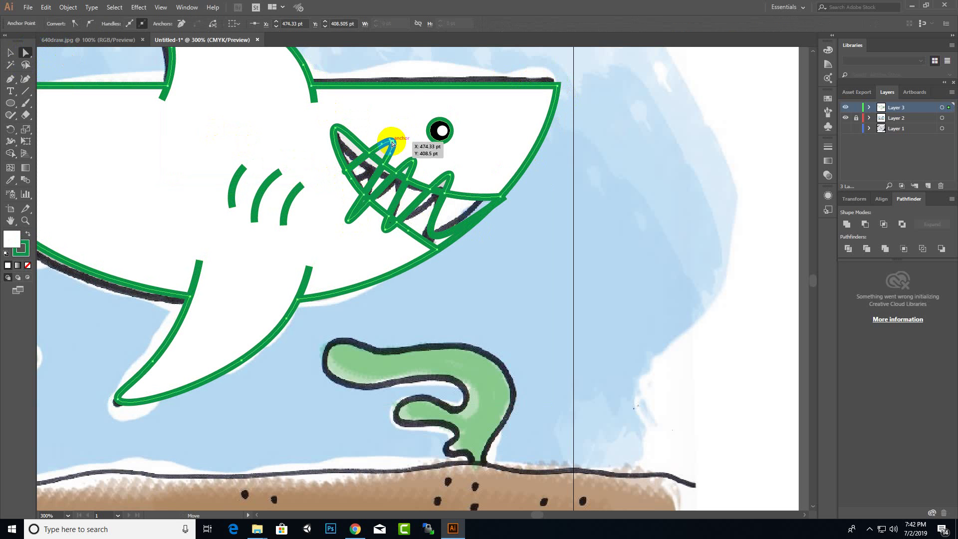
{"action": "left_click_drag", "start_coordinate": [393, 143], "coordinate": [374, 159]}
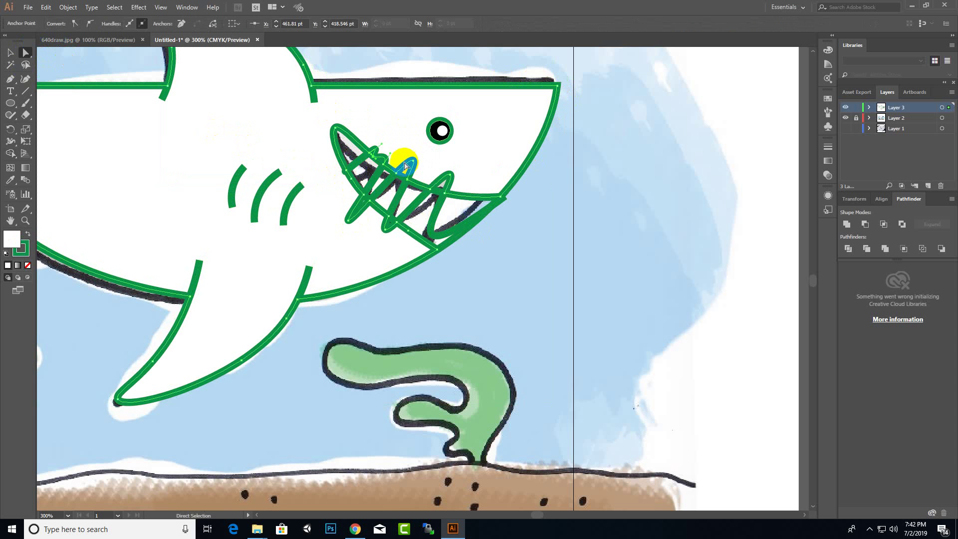
{"action": "key", "text": "ctrl+z"}
{"action": "key", "text": "ctrl+z"}
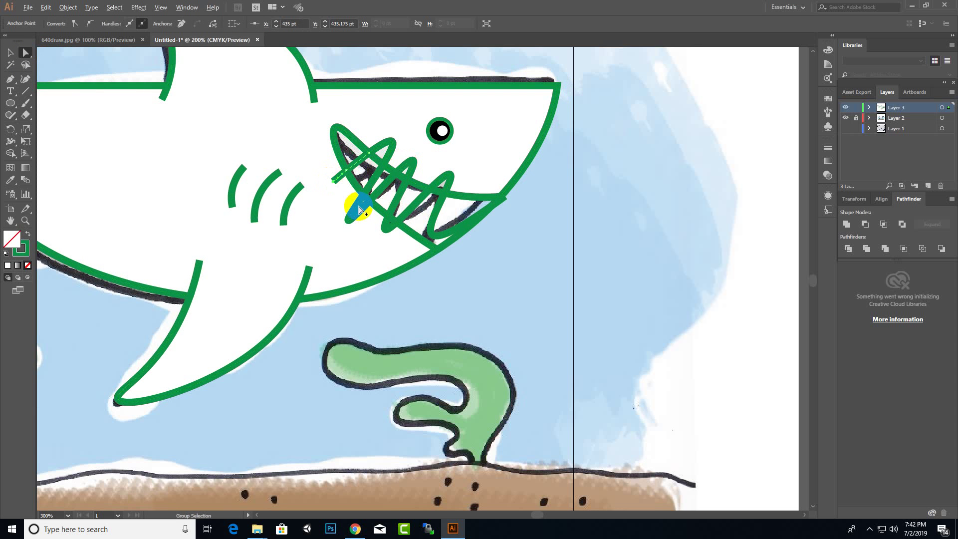
Deselect the artwork and pull the protruding tooth line end at the mouth's front corner in toward the body outline
{"action": "scroll", "coordinate": [358, 205], "scroll_direction": "down", "scroll_amount": 5}
{"action": "scroll", "coordinate": [390, 207], "scroll_direction": "up", "scroll_amount": 3}
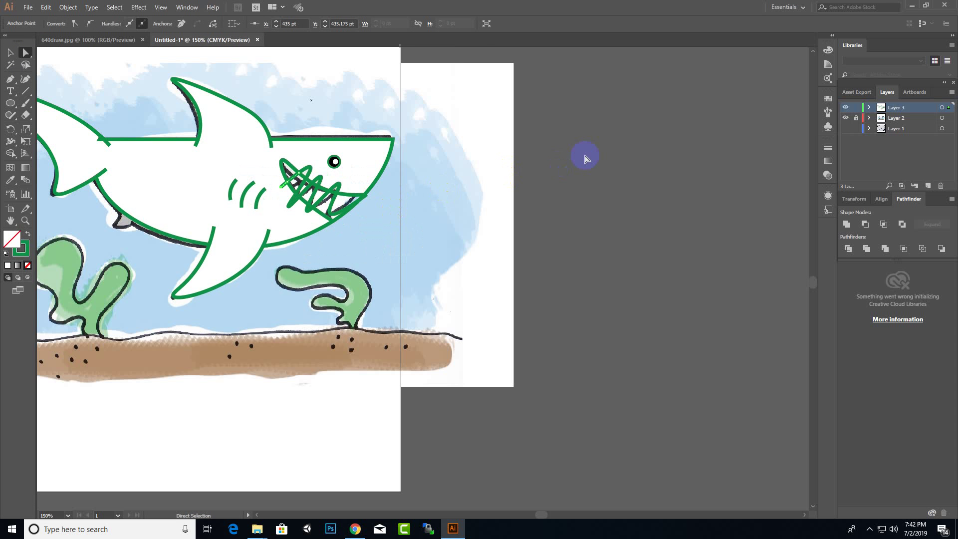
{"action": "left_click", "coordinate": [576, 169]}
{"action": "left_click", "coordinate": [10, 52]}
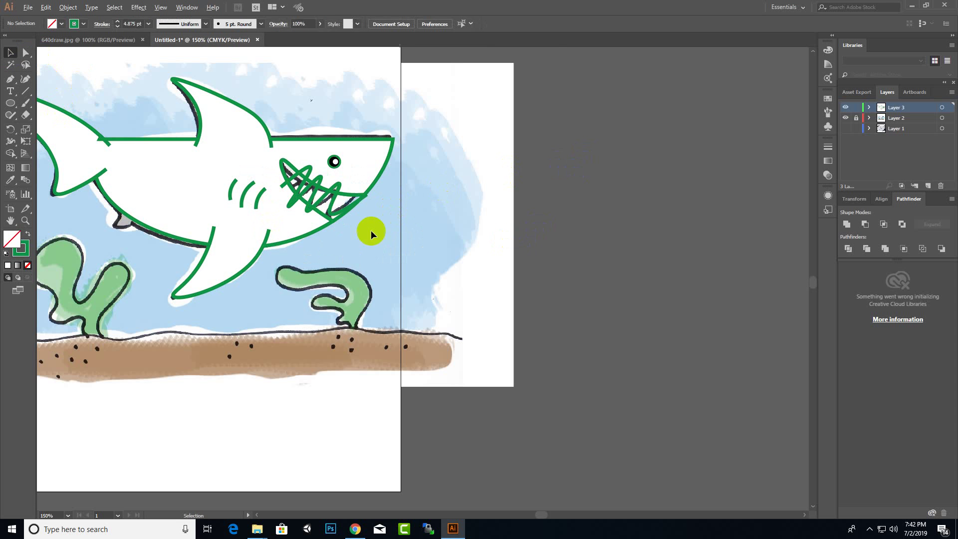
{"action": "scroll", "coordinate": [369, 227], "scroll_direction": "up", "scroll_amount": 3}
{"action": "scroll", "coordinate": [357, 165], "scroll_direction": "up", "scroll_amount": 2}
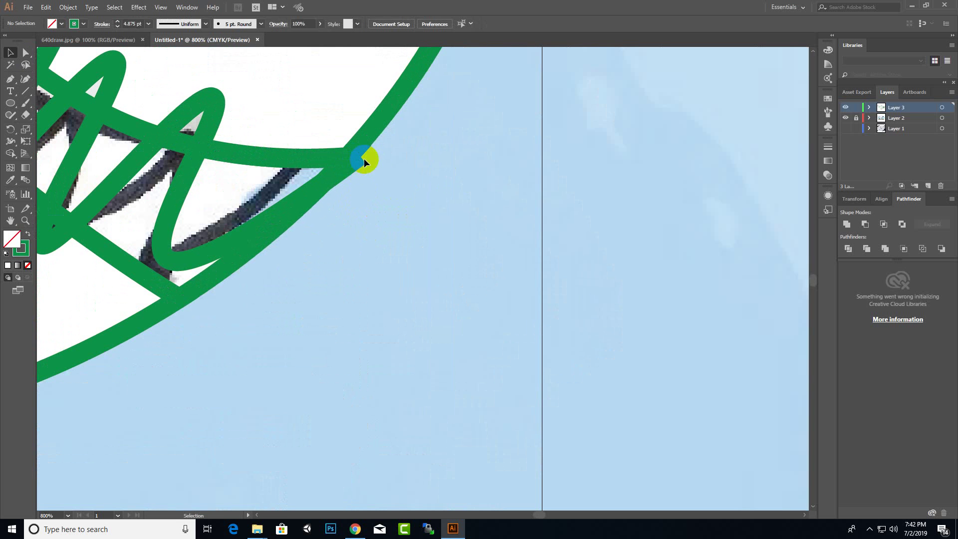
{"action": "left_click", "coordinate": [26, 52]}
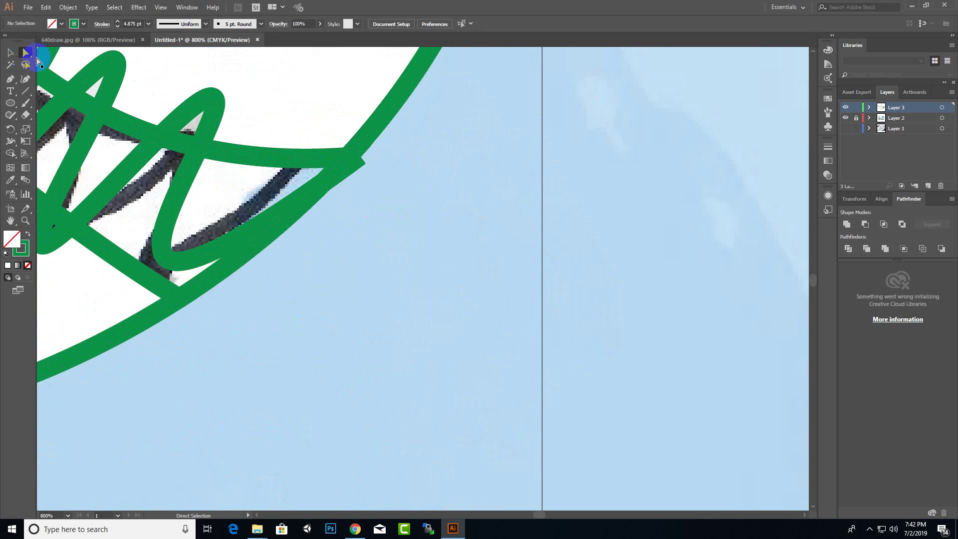
{"action": "left_click", "coordinate": [361, 160]}
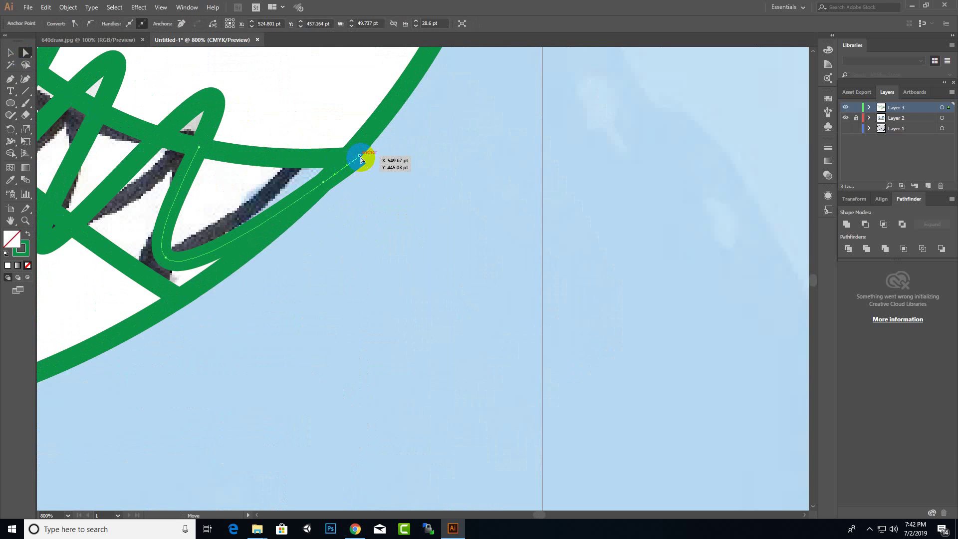
{"action": "left_click", "coordinate": [358, 168]}
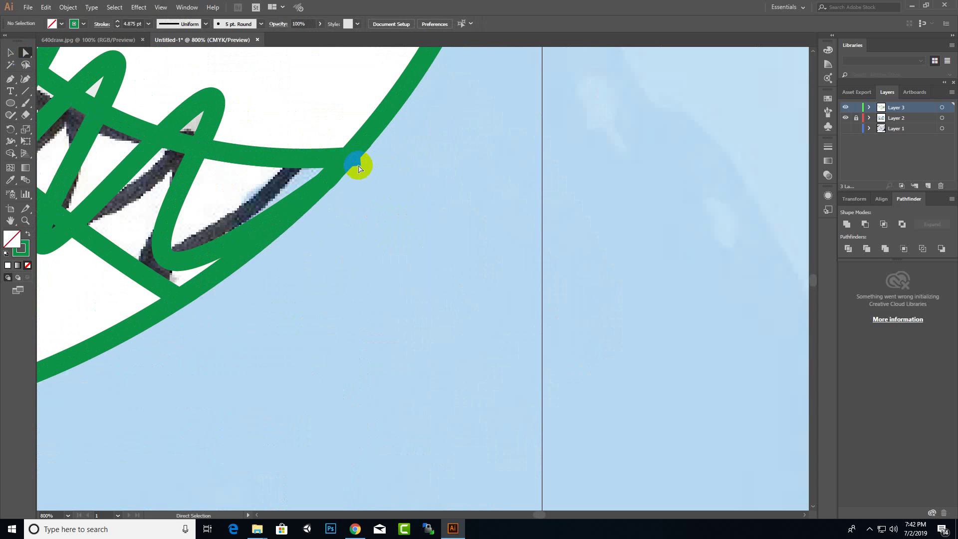
Try to adjust the body outline at the mouth's front corner and undo the moves
{"action": "left_click", "coordinate": [307, 160]}
{"action": "left_click_drag", "start_coordinate": [348, 158], "coordinate": [345, 158]}
{"action": "key", "text": "ctrl+z"}
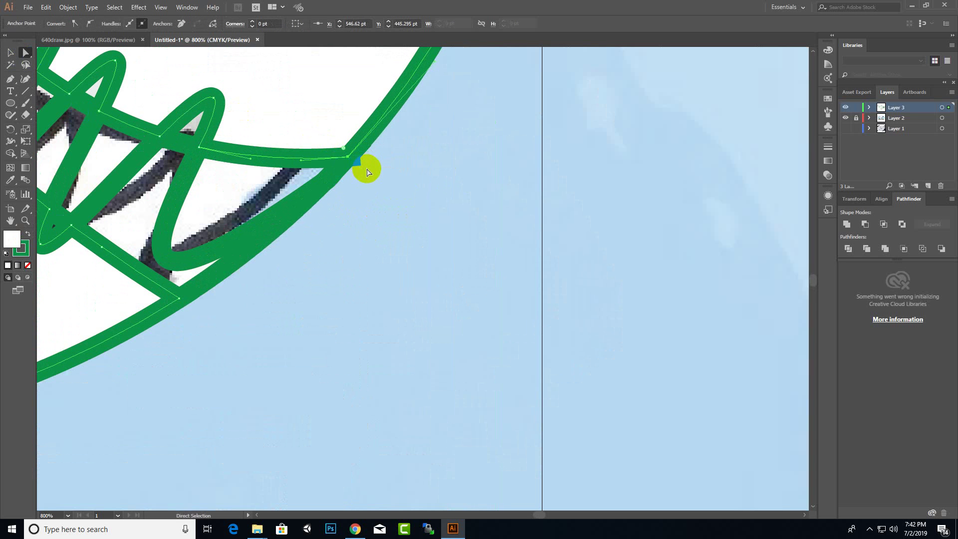
{"action": "left_click", "coordinate": [359, 162]}
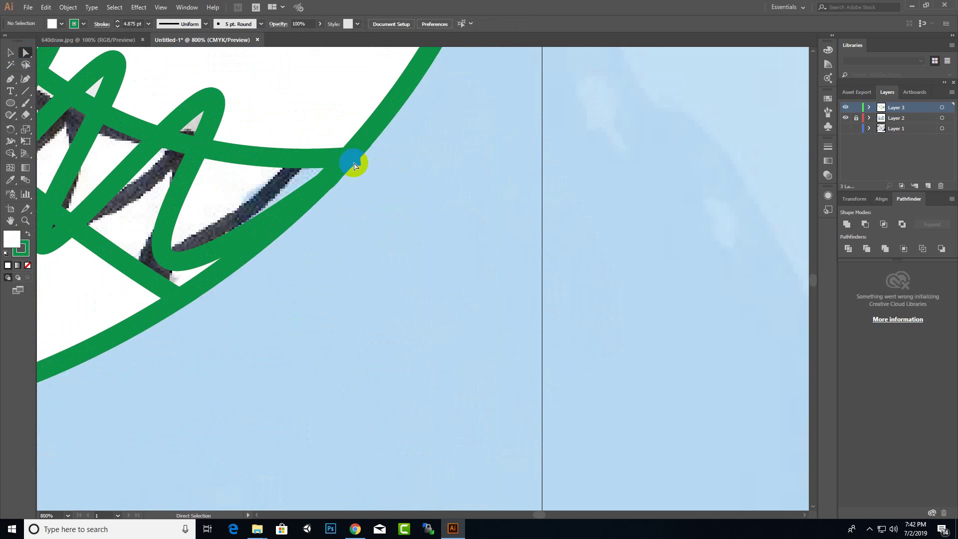
{"action": "left_click_drag", "start_coordinate": [253, 113], "coordinate": [377, 197]}
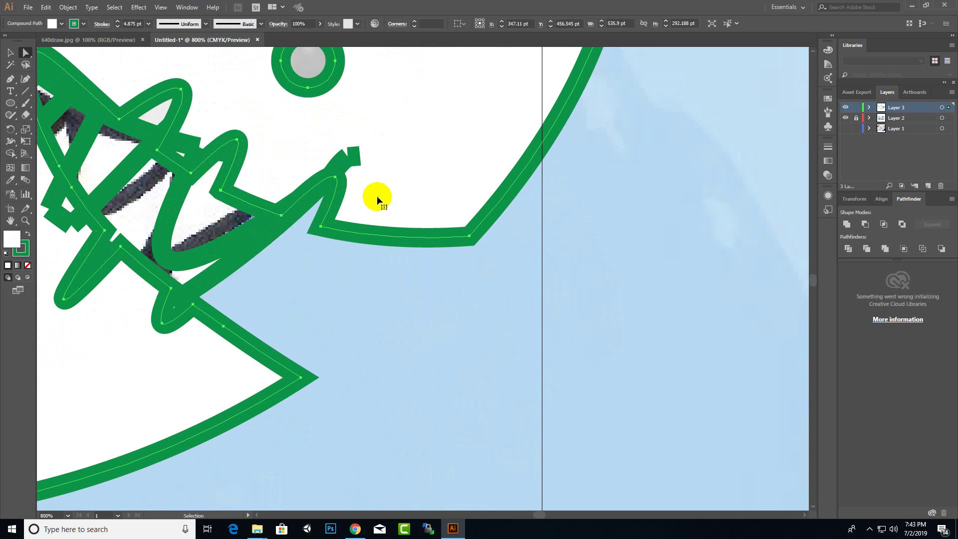
{"action": "key", "text": "ctrl+z"}
Move the front tooth line's end point onto the corner where the upper mouth line meets the body outline
{"action": "left_click", "coordinate": [359, 164]}
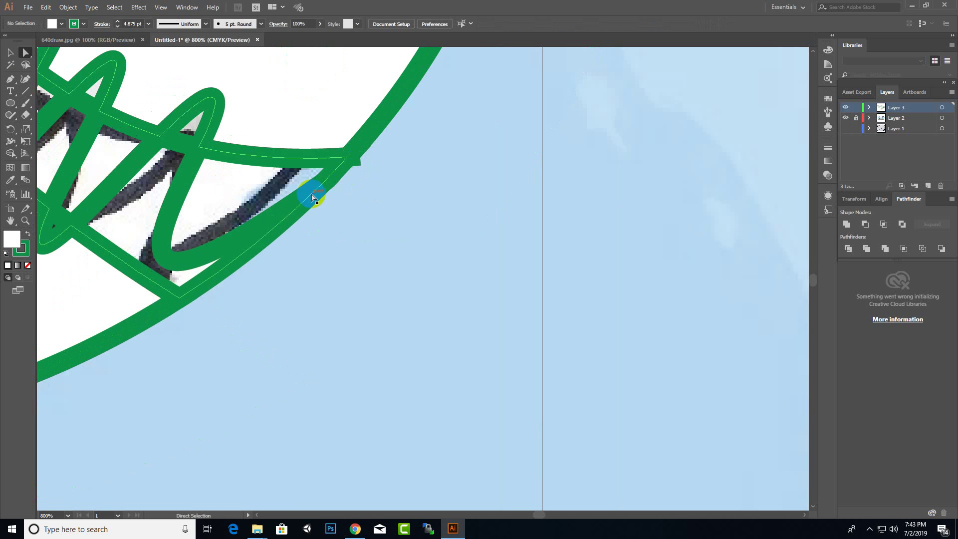
{"action": "left_click", "coordinate": [357, 164]}
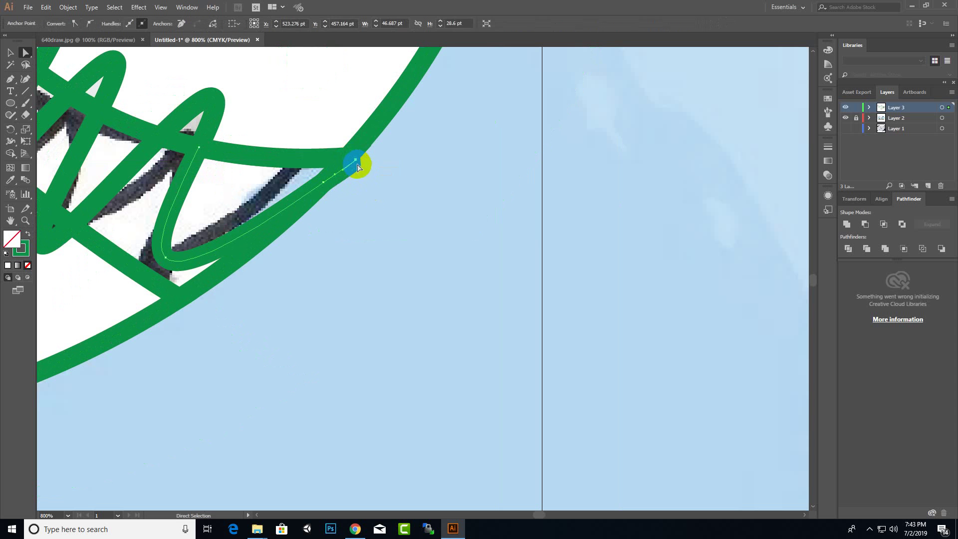
{"action": "mouse_move", "coordinate": [357, 166]}
{"action": "left_mouse_down"}
{"action": "mouse_move", "coordinate": [344, 155]}
{"action": "mouse_move", "coordinate": [352, 155]}
{"action": "left_mouse_up"}
{"action": "scroll", "coordinate": [368, 187], "scroll_direction": "down", "scroll_amount": 5, "text": "alt"}
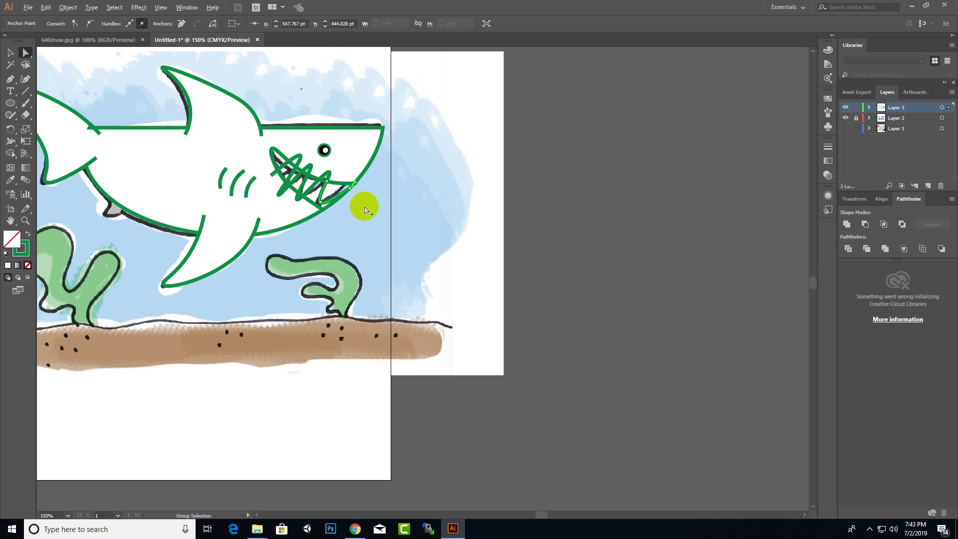
{"action": "scroll", "coordinate": [507, 160], "scroll_direction": "down", "scroll_amount": 2, "text": "alt"}
{"action": "scroll", "coordinate": [478, 178], "scroll_direction": "up", "scroll_amount": 3, "text": "alt"}
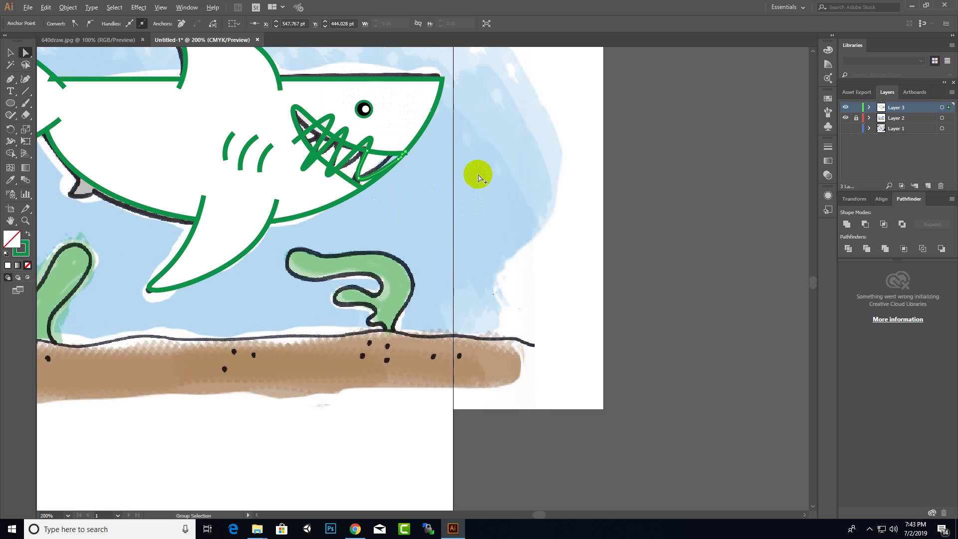
Hide the reference drawing on Layer 2 so that only the traced shark lines show
{"action": "scroll", "coordinate": [477, 230], "scroll_direction": "down", "scroll_amount": 2, "text": "alt"}
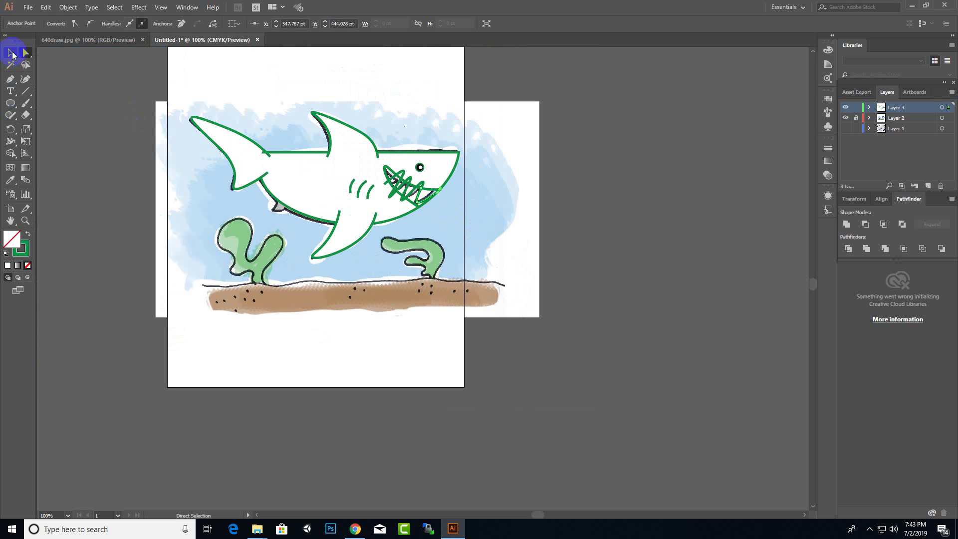
{"action": "left_click", "coordinate": [11, 53]}
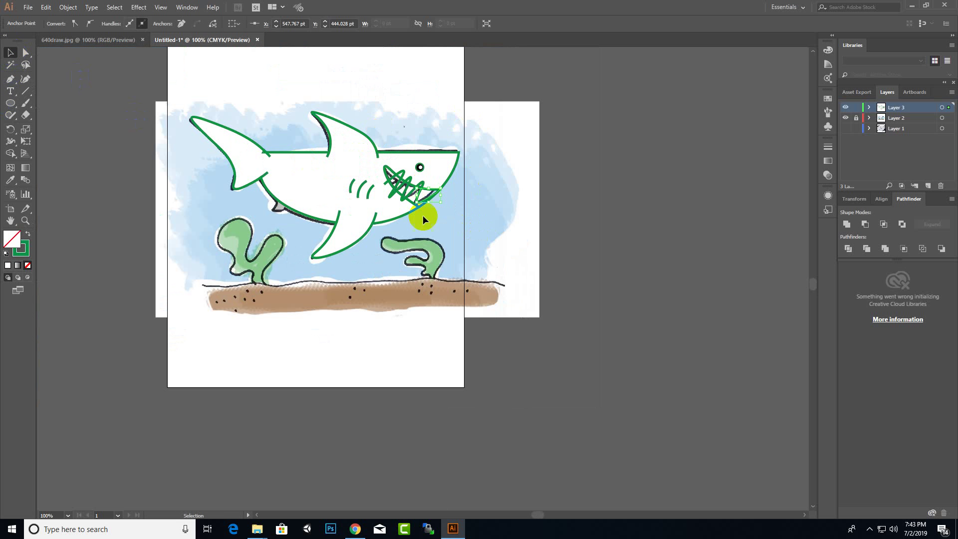
{"action": "left_click", "coordinate": [846, 119]}
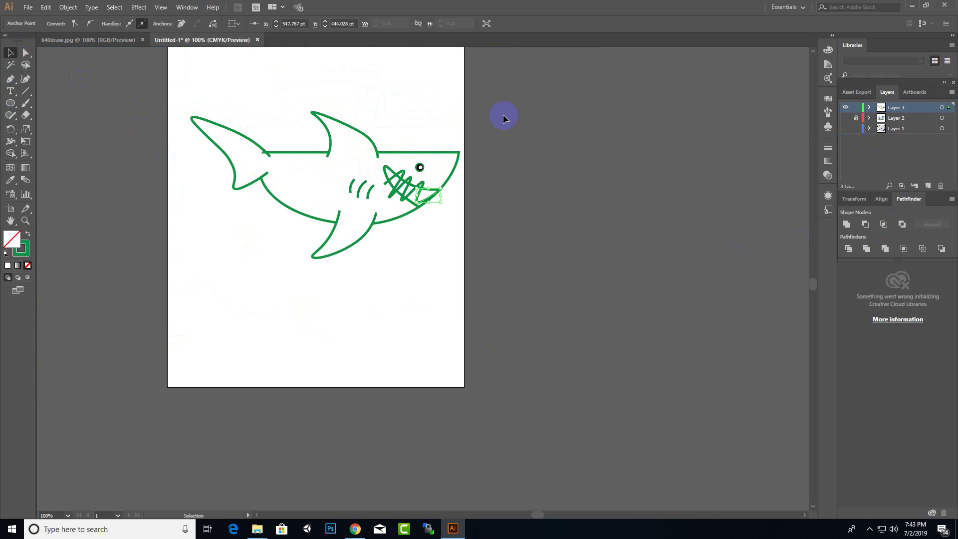
Rotate the whole shark drawing counterclockwise so the nose points upward, move it lower on the artboard and deselect it
{"action": "left_click_drag", "start_coordinate": [531, 86], "coordinate": [193, 285]}
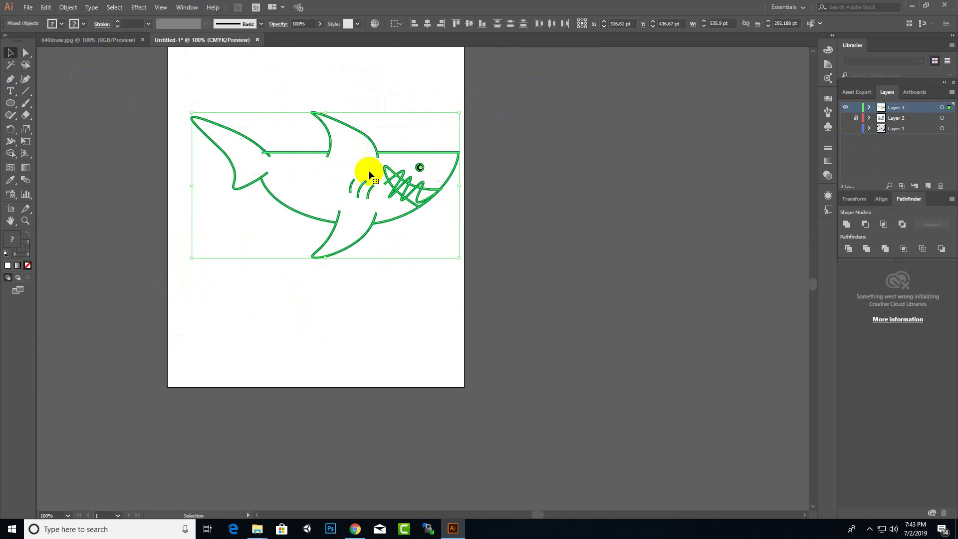
{"action": "left_click_drag", "start_coordinate": [462, 262], "coordinate": [474, 199]}
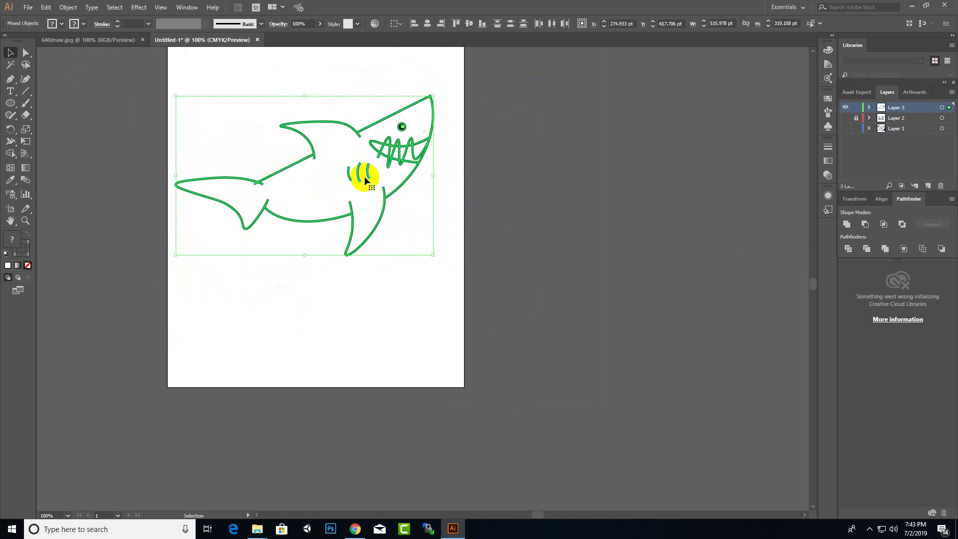
{"action": "left_click_drag", "start_coordinate": [313, 151], "coordinate": [313, 179]}
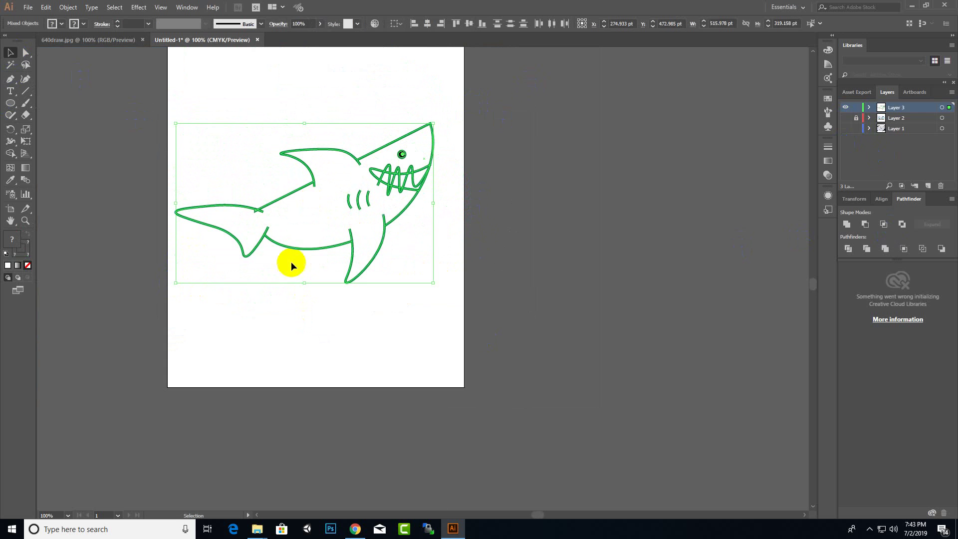
{"action": "left_click", "coordinate": [475, 212]}
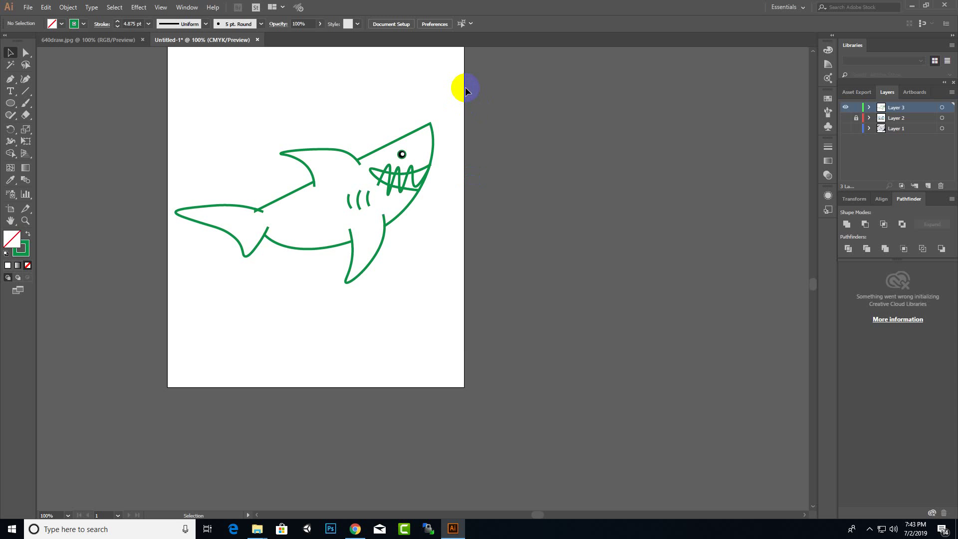
Simplify all paths of the shark drawing with a curve precision of 100% and an angle threshold of 0°
{"action": "left_click_drag", "start_coordinate": [466, 90], "coordinate": [120, 388]}
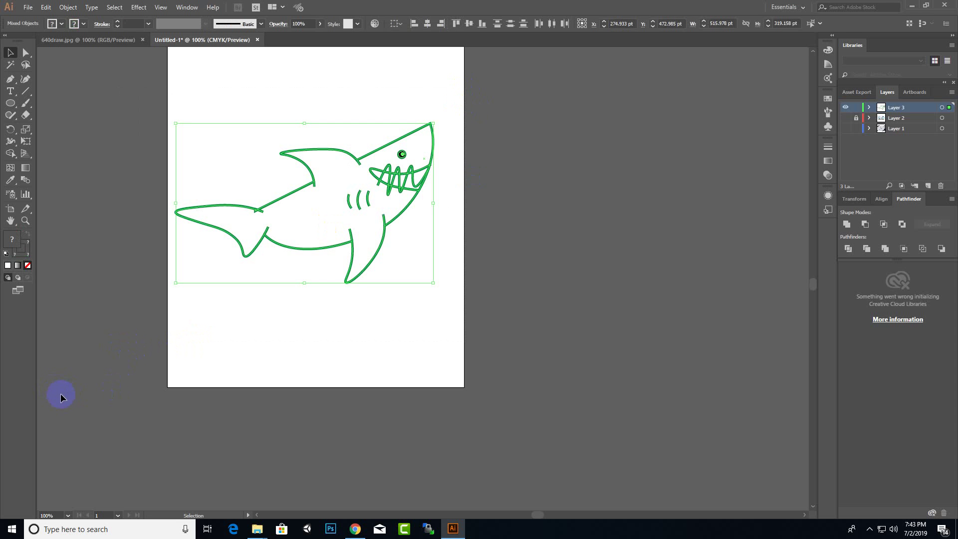
{"action": "left_click", "coordinate": [67, 8]}
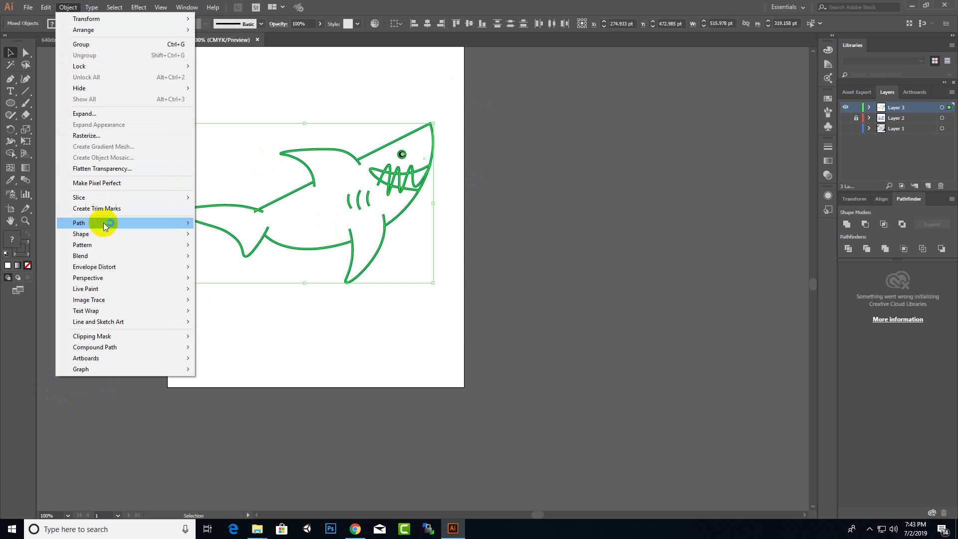
{"action": "mouse_move", "coordinate": [115, 224]}
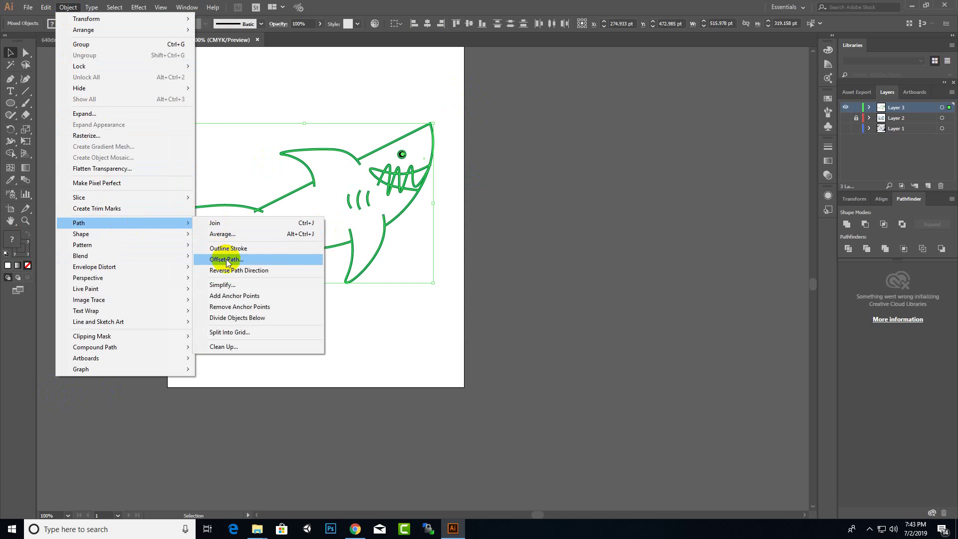
{"action": "left_click", "coordinate": [242, 295]}
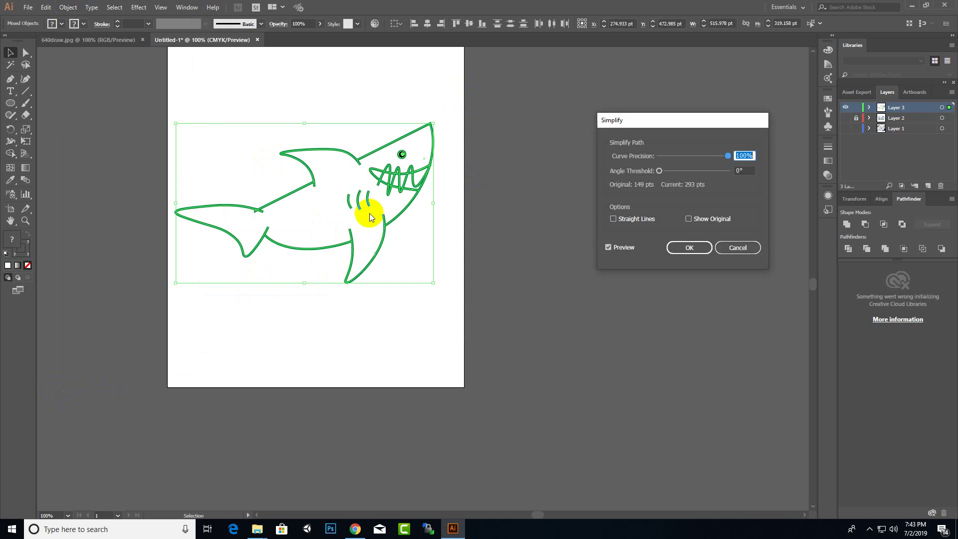
{"action": "left_click", "coordinate": [688, 247]}
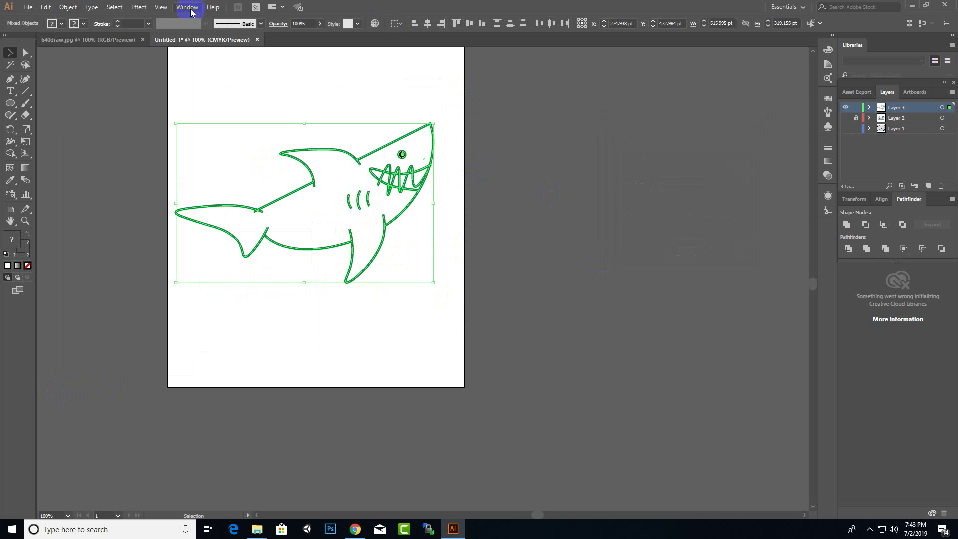
{"action": "left_click", "coordinate": [262, 24]}
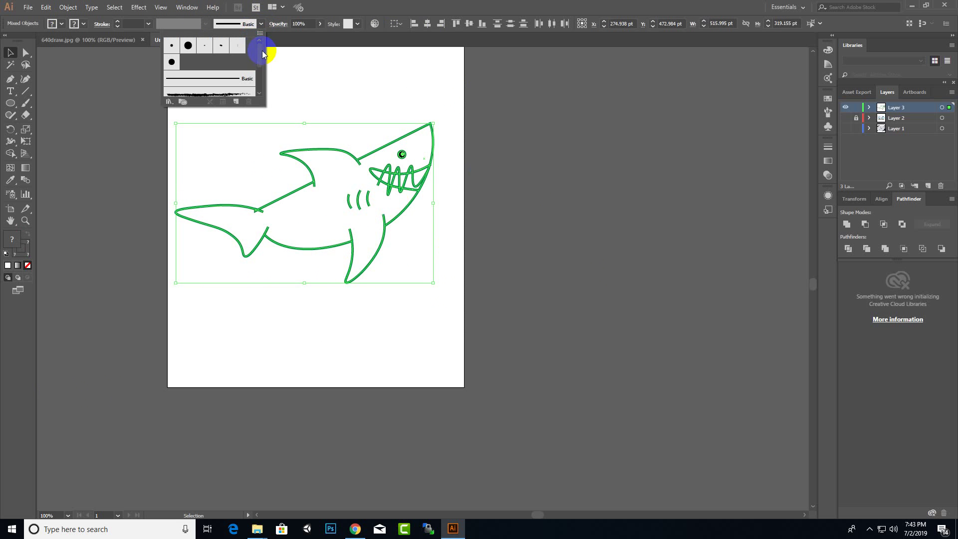
{"action": "mouse_move", "coordinate": [260, 67]}
{"action": "left_mouse_down"}
{"action": "mouse_move", "coordinate": [262, 52]}
{"action": "mouse_move", "coordinate": [256, 101]}
{"action": "mouse_move", "coordinate": [252, 25]}
{"action": "left_mouse_up"}
{"action": "left_click", "coordinate": [261, 24]}
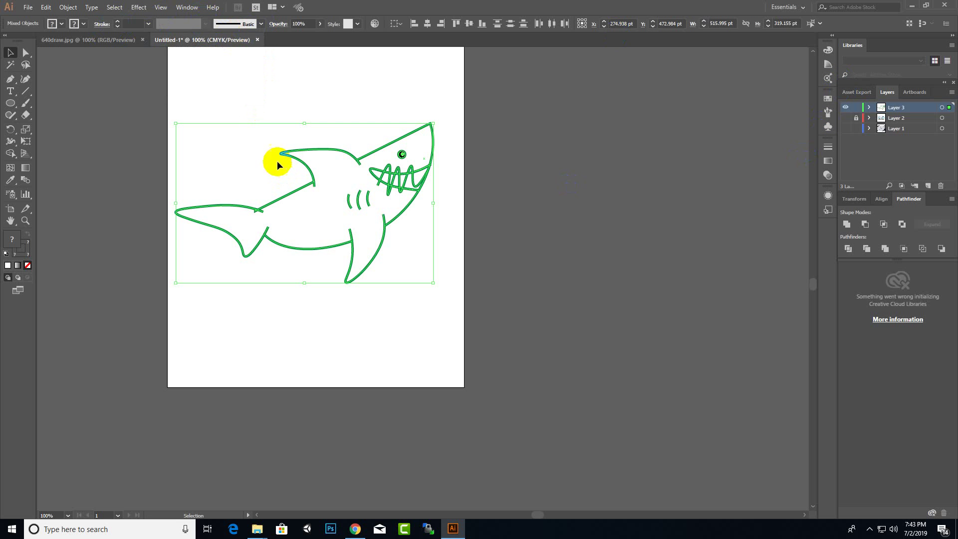
Try the lens-shaped variable width profile on the stroke of the shark's body outline
{"action": "left_click", "coordinate": [420, 129]}
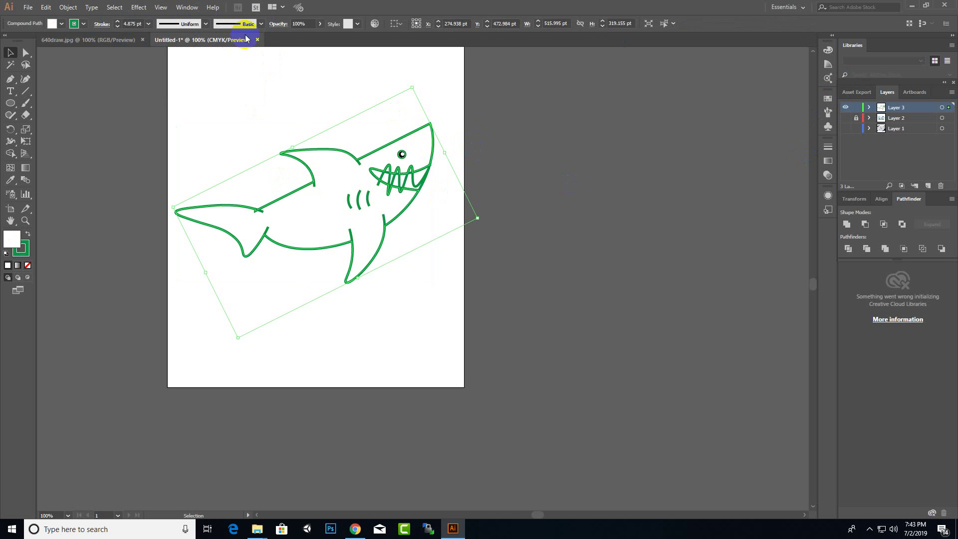
{"action": "left_click", "coordinate": [206, 24]}
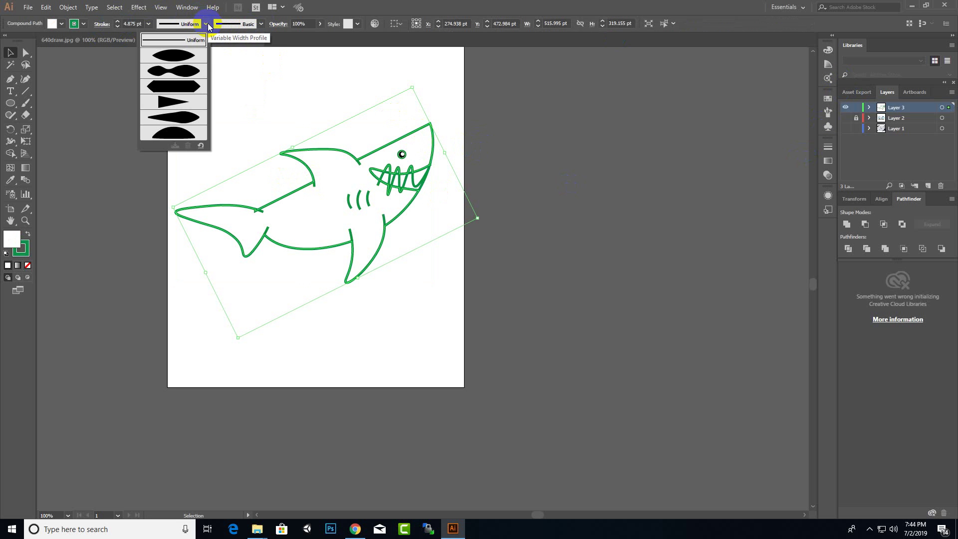
{"action": "left_click", "coordinate": [189, 56]}
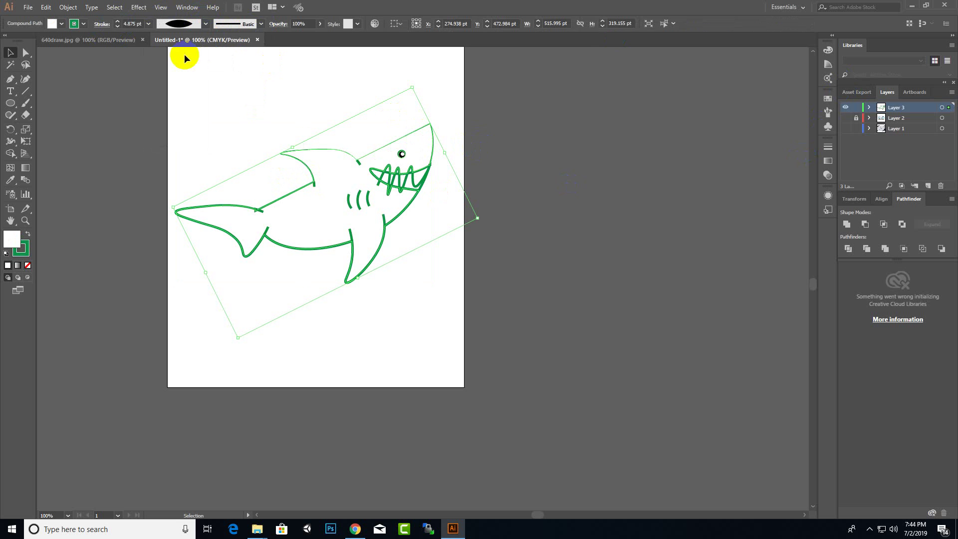
{"action": "scroll", "coordinate": [408, 188], "scroll_direction": "up", "scroll_amount": 3}
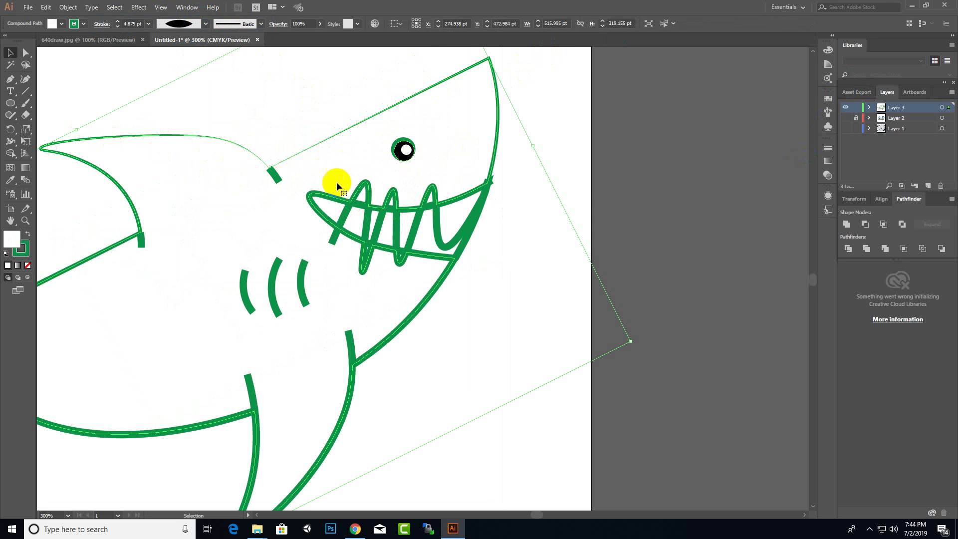
{"action": "key", "text": "a"}
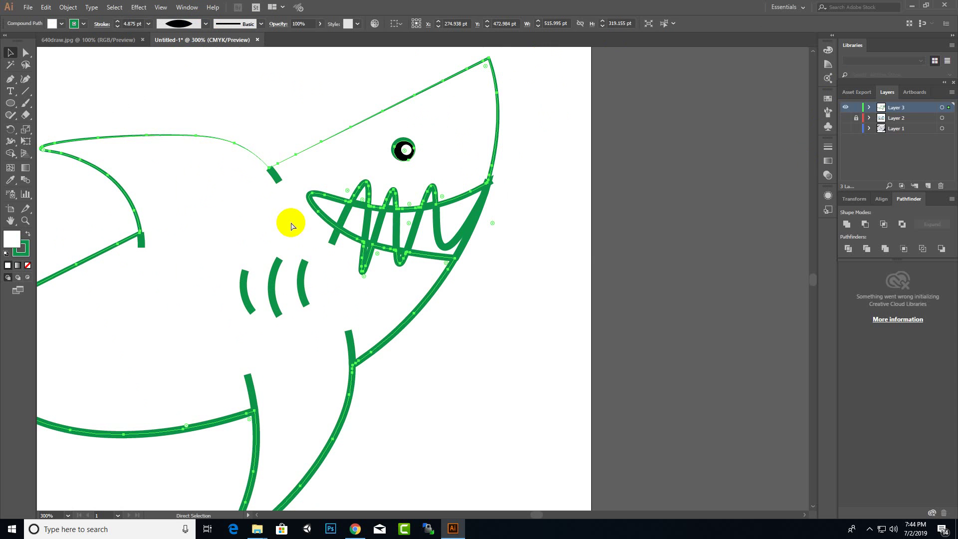
{"action": "key", "text": "v"}
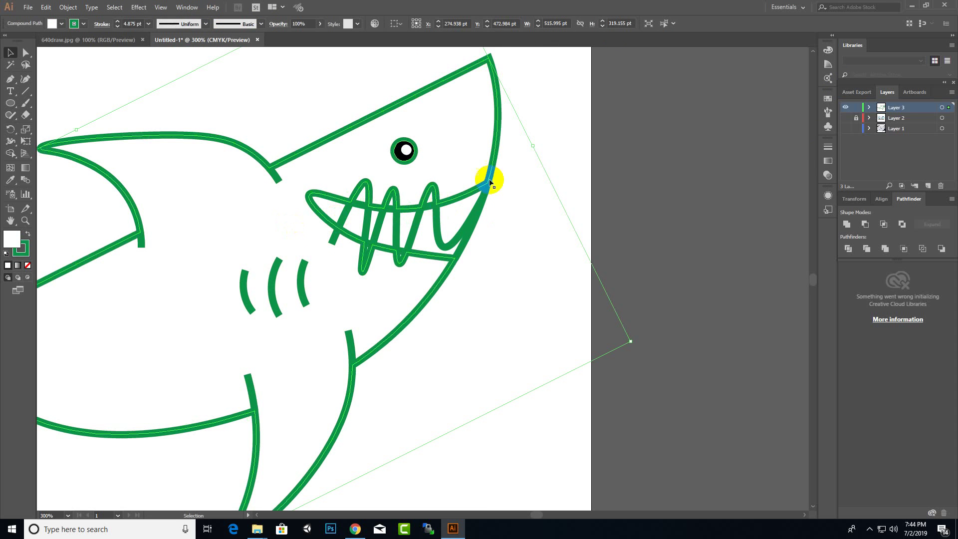
{"action": "left_click", "coordinate": [278, 180]}
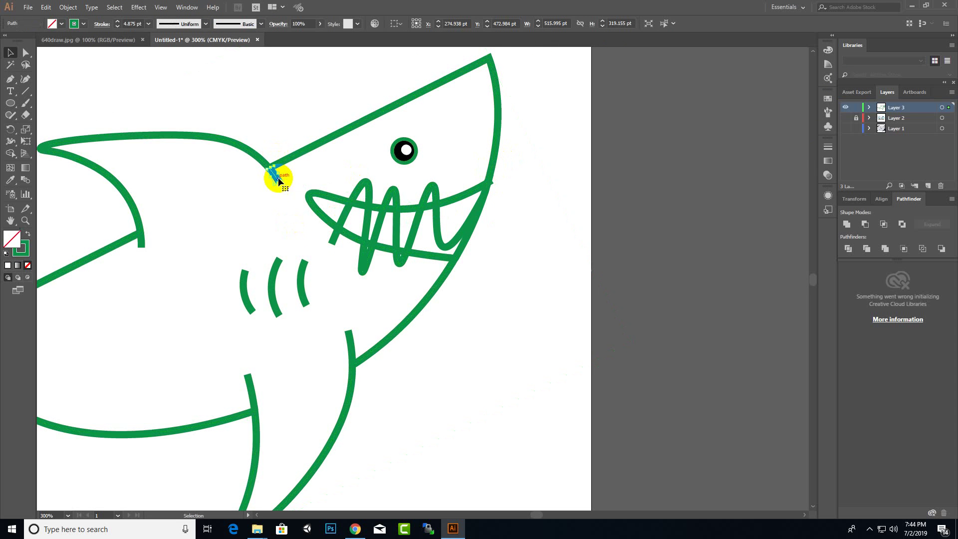
{"action": "scroll", "coordinate": [356, 187], "scroll_direction": "down", "scroll_amount": 2}
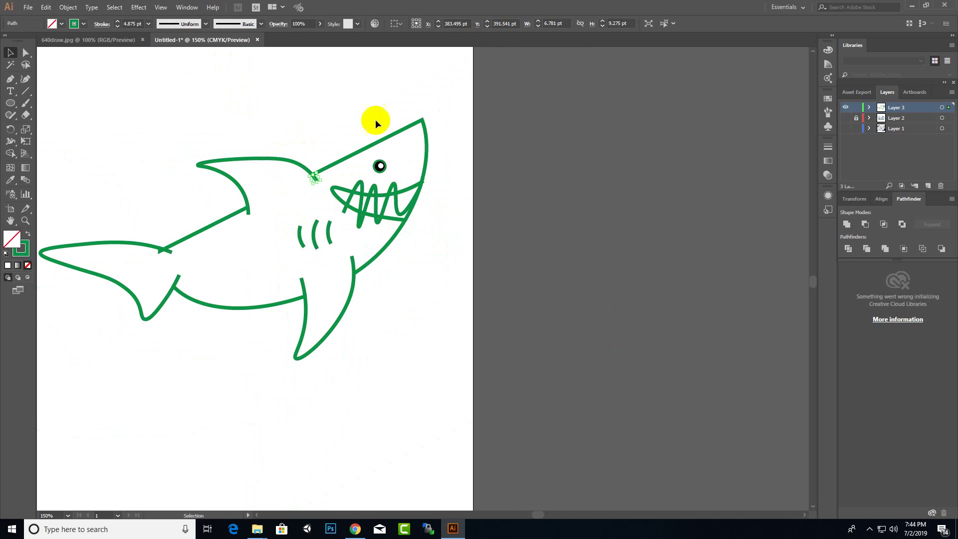
{"action": "left_click_drag", "start_coordinate": [475, 101], "coordinate": [199, 241]}
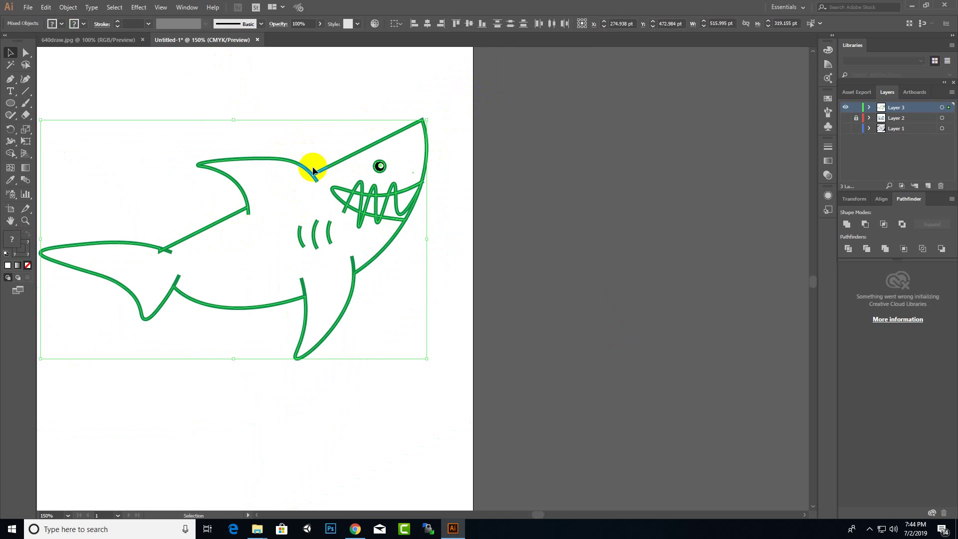
{"action": "left_click_drag", "start_coordinate": [515, 83], "coordinate": [67, 412]}
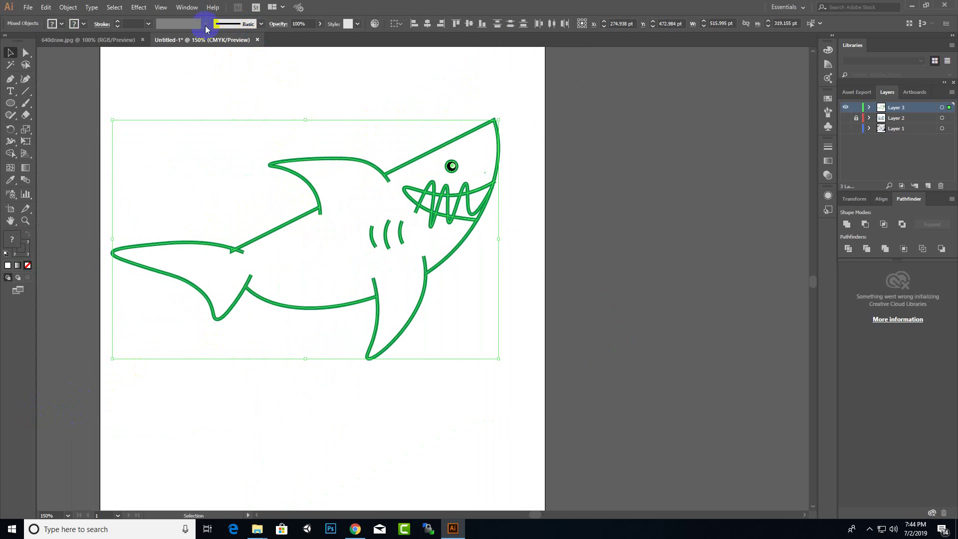
{"action": "left_click", "coordinate": [364, 314]}
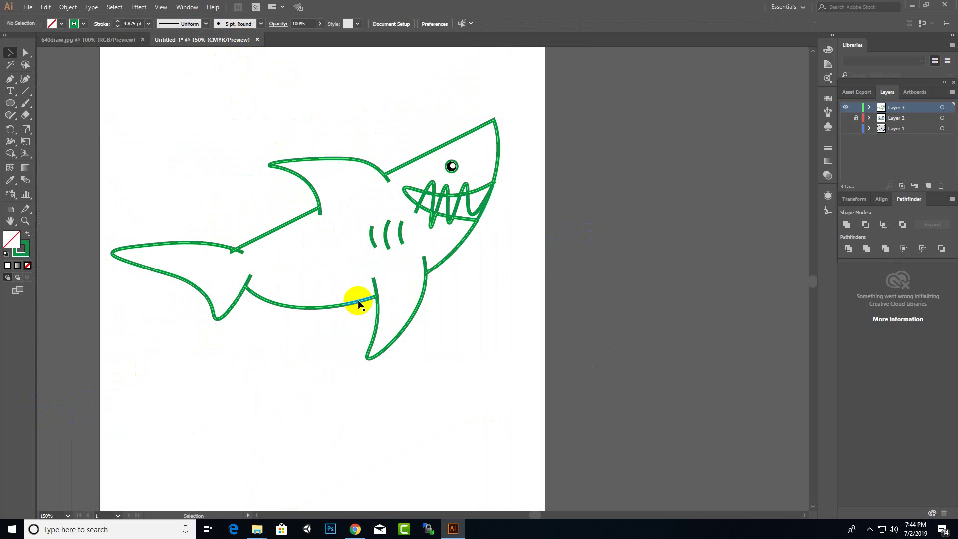
{"action": "left_click", "coordinate": [420, 308]}
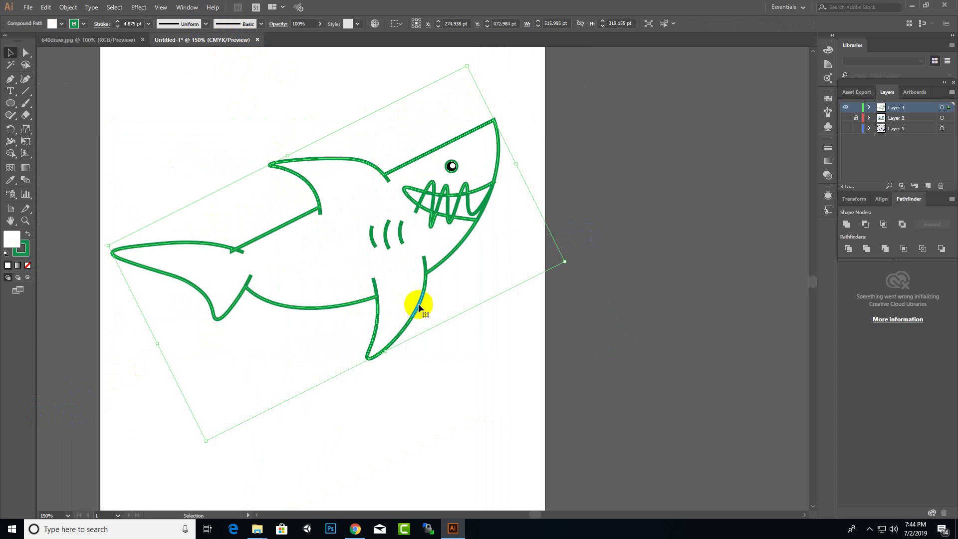
{"action": "left_click", "coordinate": [622, 193]}
{"action": "scroll", "coordinate": [455, 244], "scroll_direction": "down", "scroll_amount": 3}
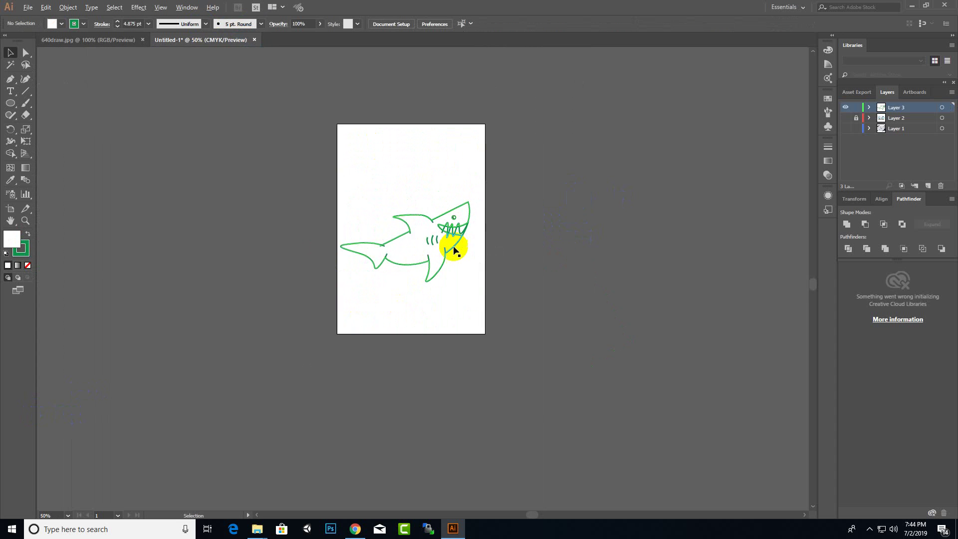
{"action": "scroll", "coordinate": [445, 229], "scroll_direction": "up", "scroll_amount": 3}
Fill the merged shark body shape with light blue
{"action": "left_click", "coordinate": [293, 278]}
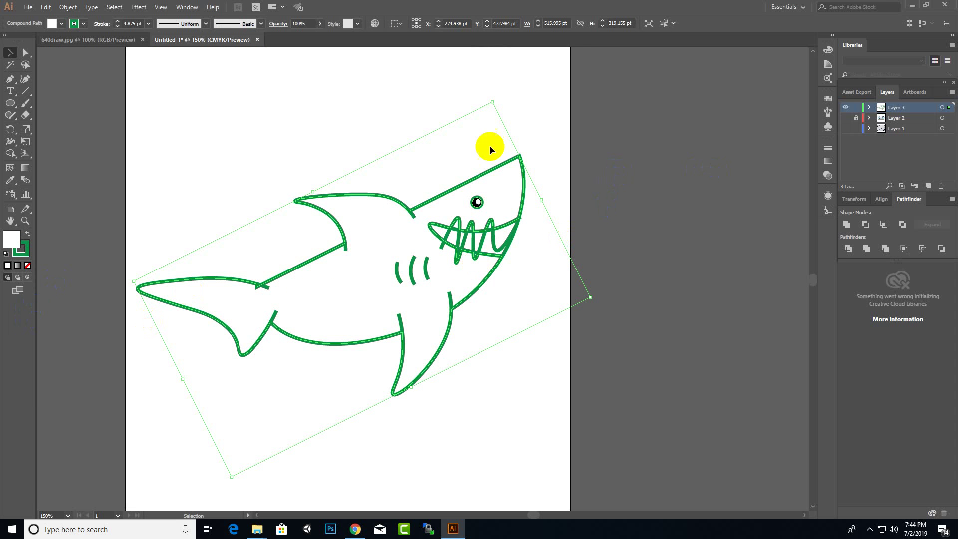
{"action": "left_click", "coordinate": [99, 27]}
{"action": "left_click", "coordinate": [83, 25]}
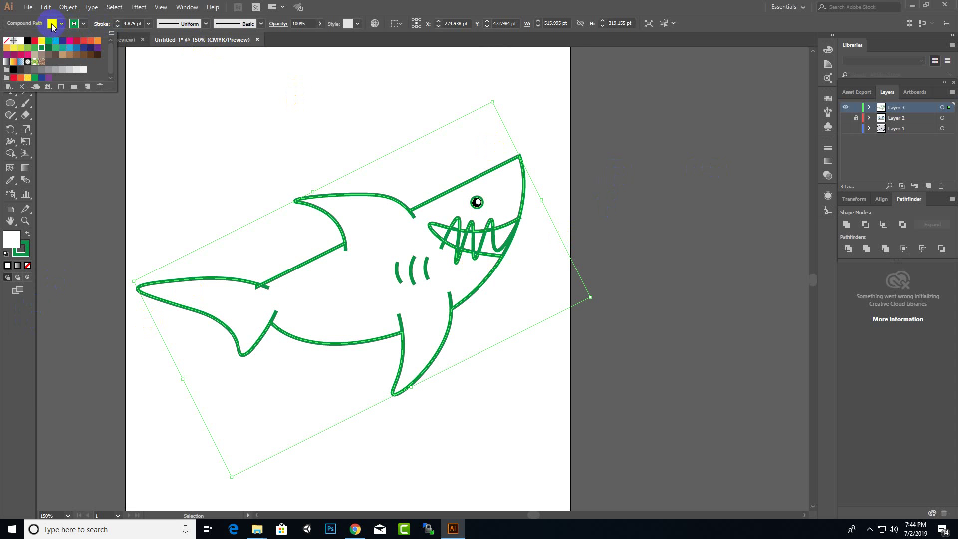
{"action": "left_click", "coordinate": [61, 25]}
{"action": "left_click", "coordinate": [49, 40]}
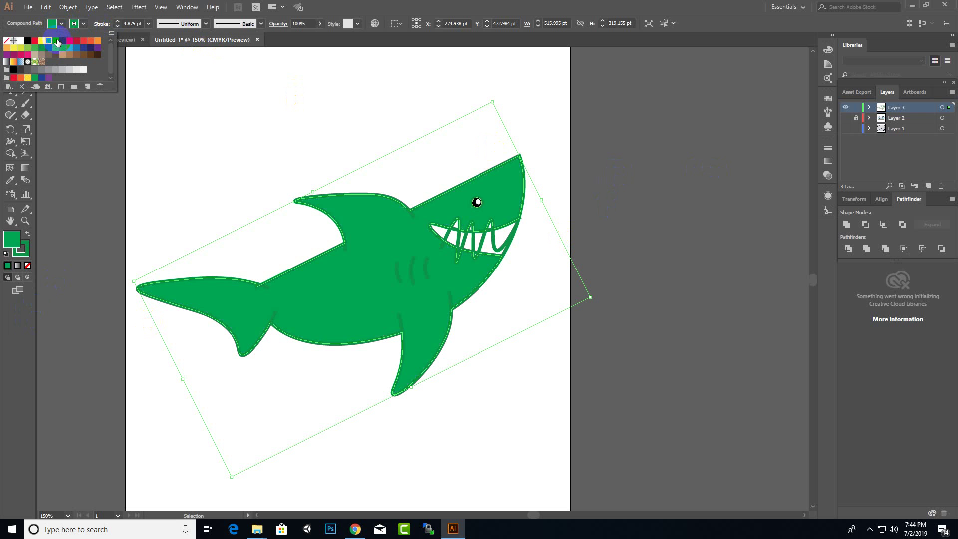
{"action": "left_click", "coordinate": [59, 48]}
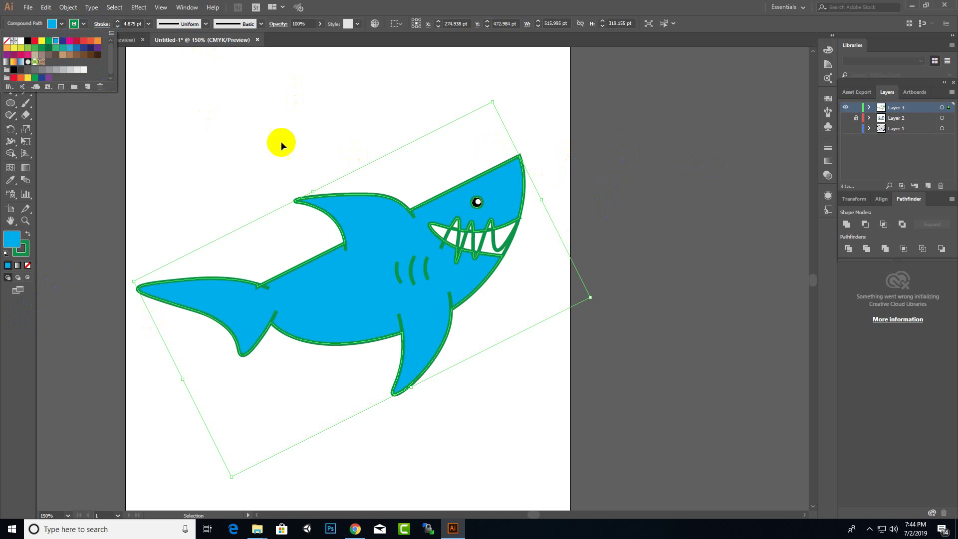
Remove the green stroke from the shark's body by setting its stroke color to None
{"action": "left_click", "coordinate": [84, 26]}
{"action": "left_click", "coordinate": [84, 24]}
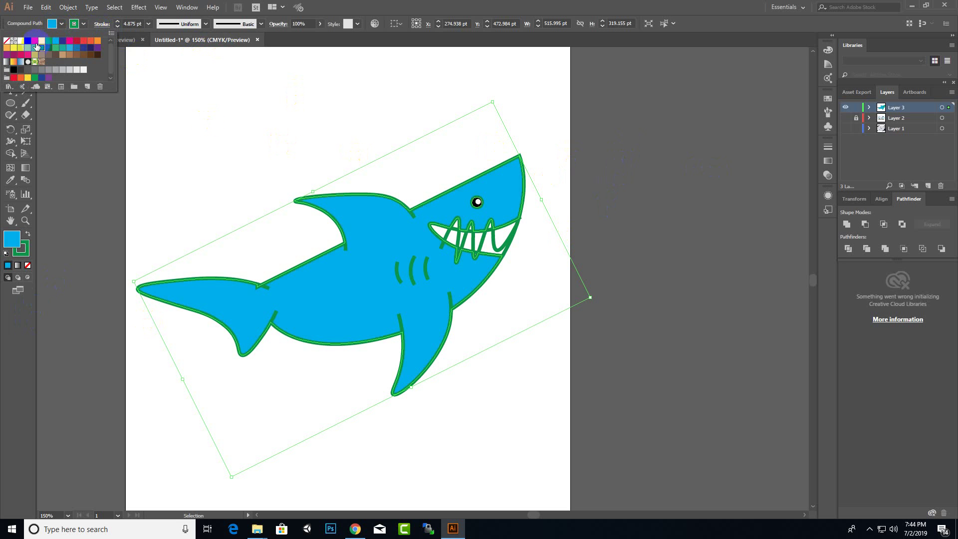
{"action": "left_click", "coordinate": [9, 42]}
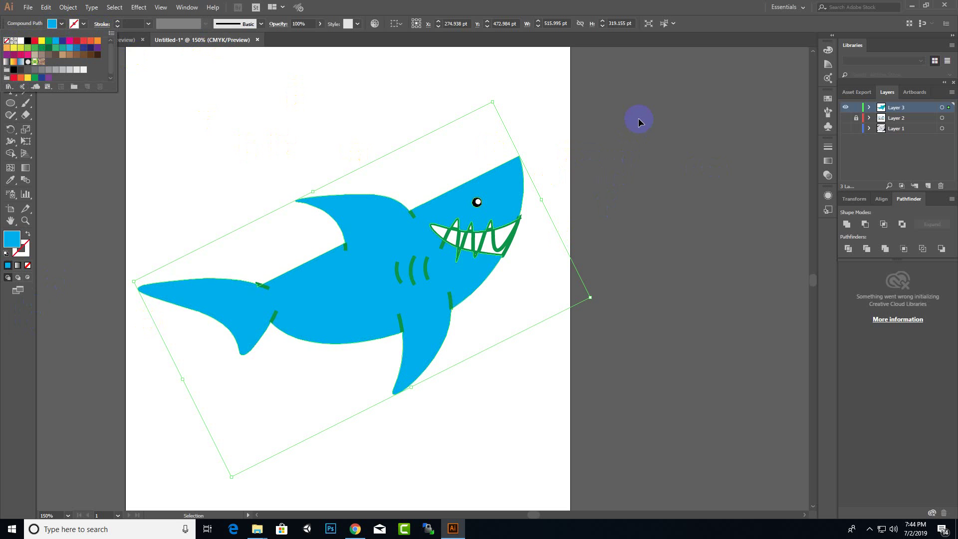
{"action": "left_click", "coordinate": [639, 120]}
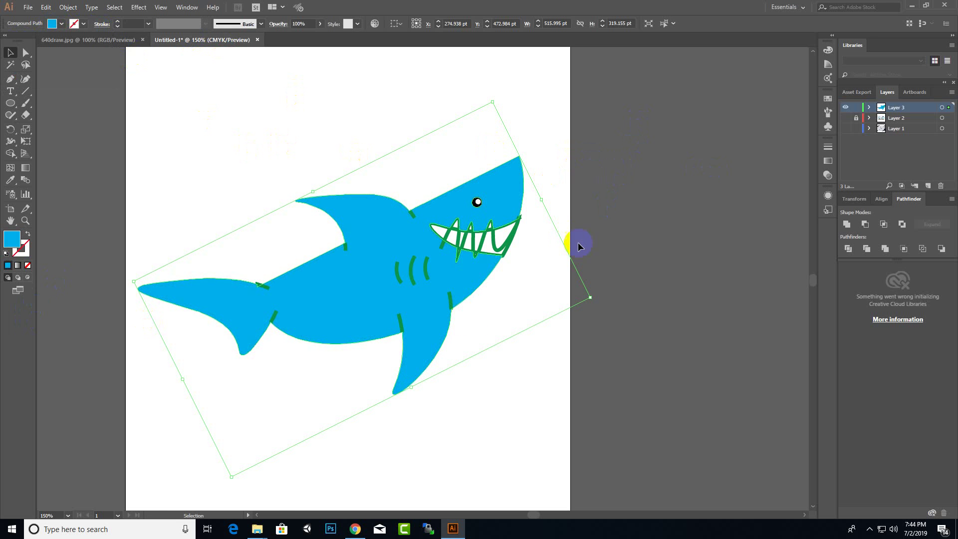
{"action": "scroll", "coordinate": [371, 244], "scroll_direction": "up", "scroll_amount": 1}
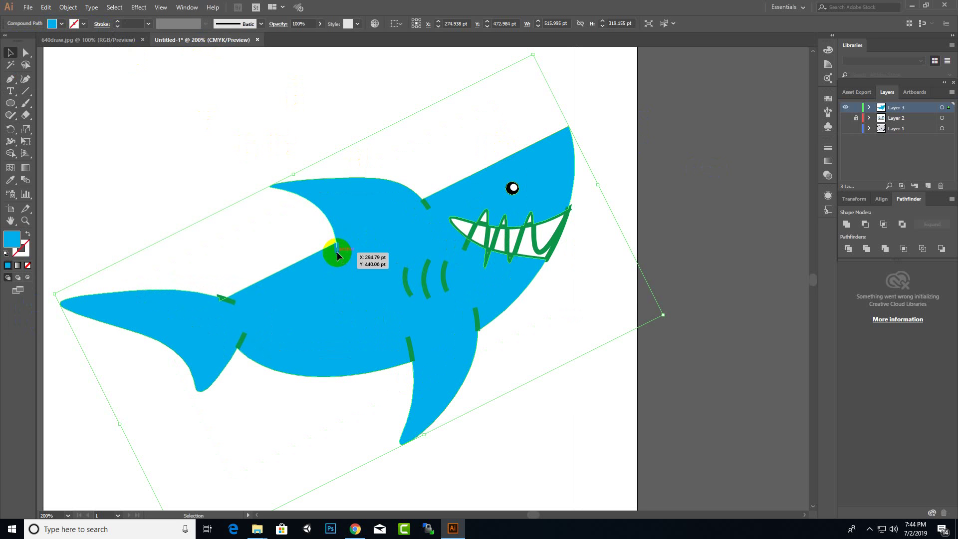
Delete the two short green stroke fragments at the rear and front ends of the dorsal fin's base
{"action": "left_click", "coordinate": [337, 255]}
{"action": "scroll", "coordinate": [338, 255], "scroll_direction": "up", "scroll_amount": 3}
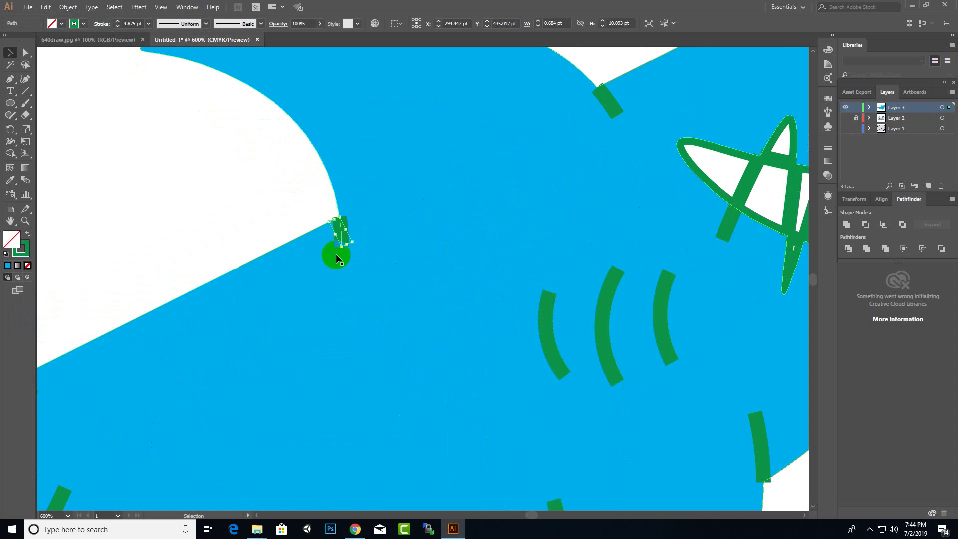
{"action": "key", "text": "Delete"}
{"action": "left_click", "coordinate": [616, 107]}
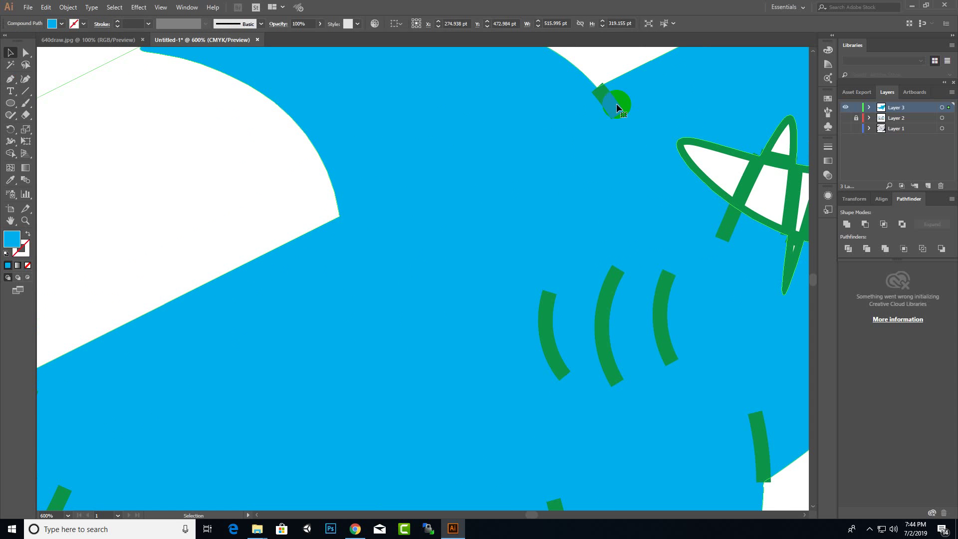
{"action": "left_click", "coordinate": [610, 106]}
{"action": "key", "text": "Delete"}
{"action": "scroll", "coordinate": [573, 160], "scroll_direction": "down", "scroll_amount": 1}
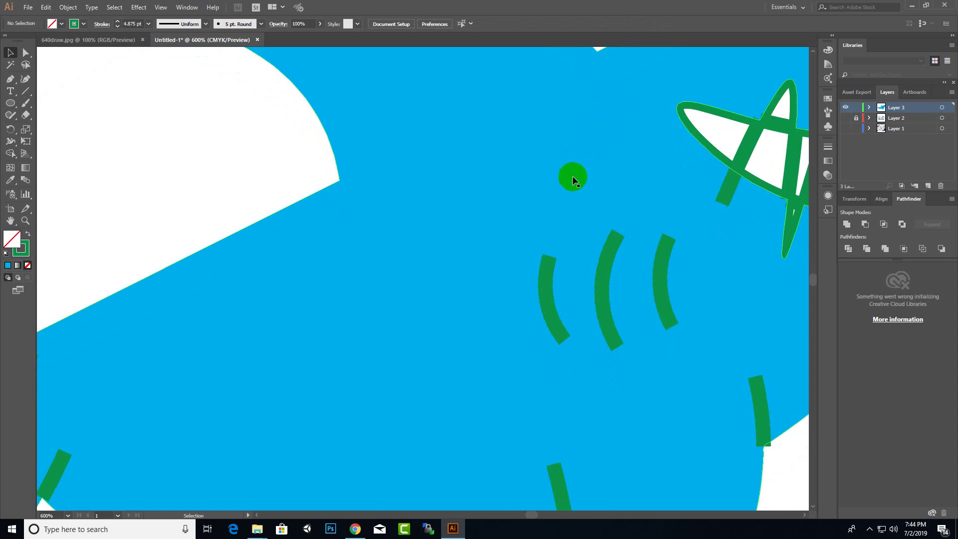
Delete the two green stroke fragments where the upper and lower edges of the tail meet the body
{"action": "scroll", "coordinate": [572, 185], "scroll_direction": "down", "scroll_amount": 3}
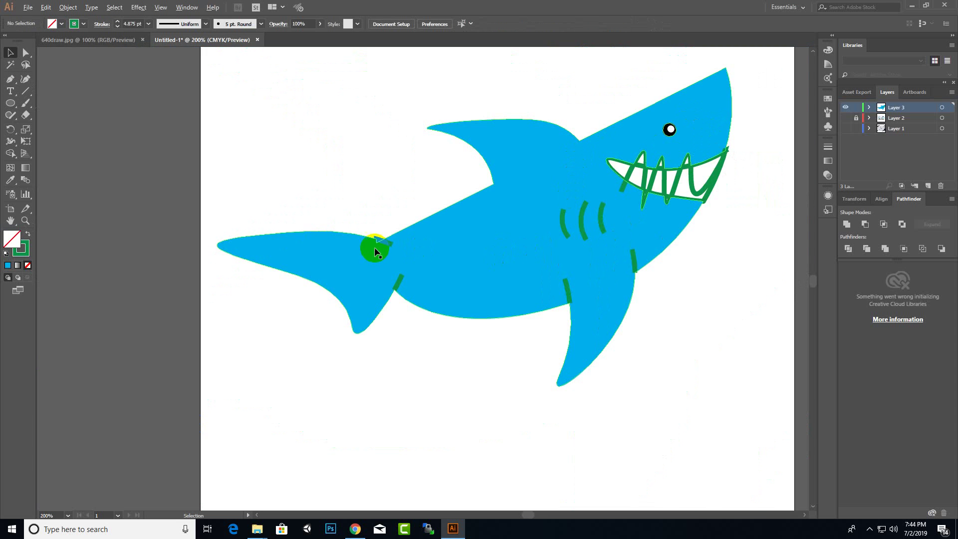
{"action": "left_click", "coordinate": [391, 247]}
{"action": "key", "text": "Delete"}
{"action": "left_click", "coordinate": [399, 281]}
{"action": "key", "text": "Delete"}
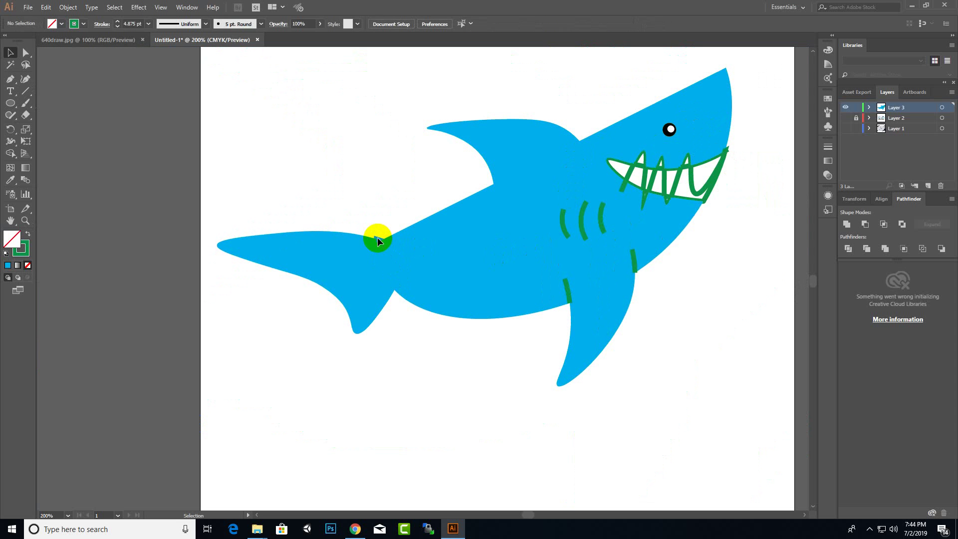
Try to delete the leftover green sliver in the notch between the tail and the back, and undo the deletion
{"action": "left_click", "coordinate": [379, 241]}
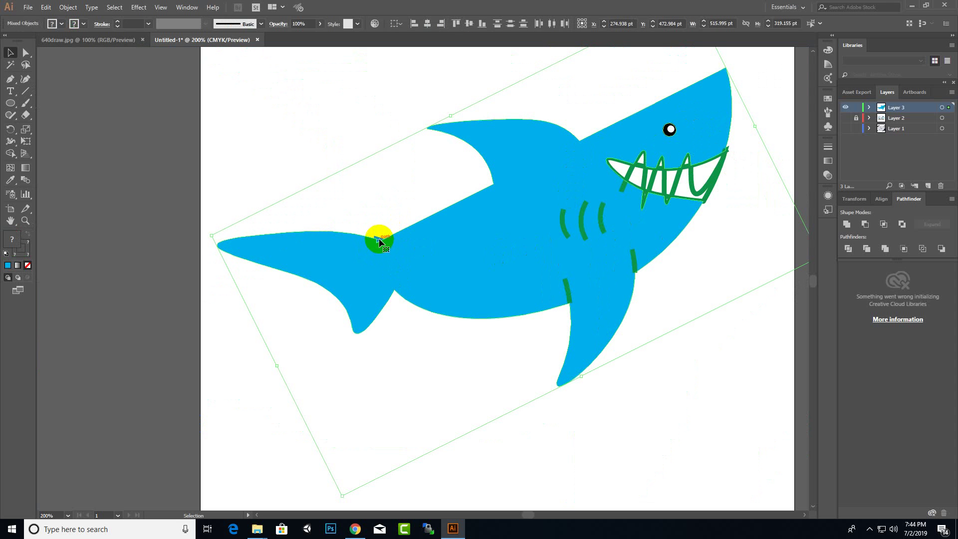
{"action": "key", "text": "Delete"}
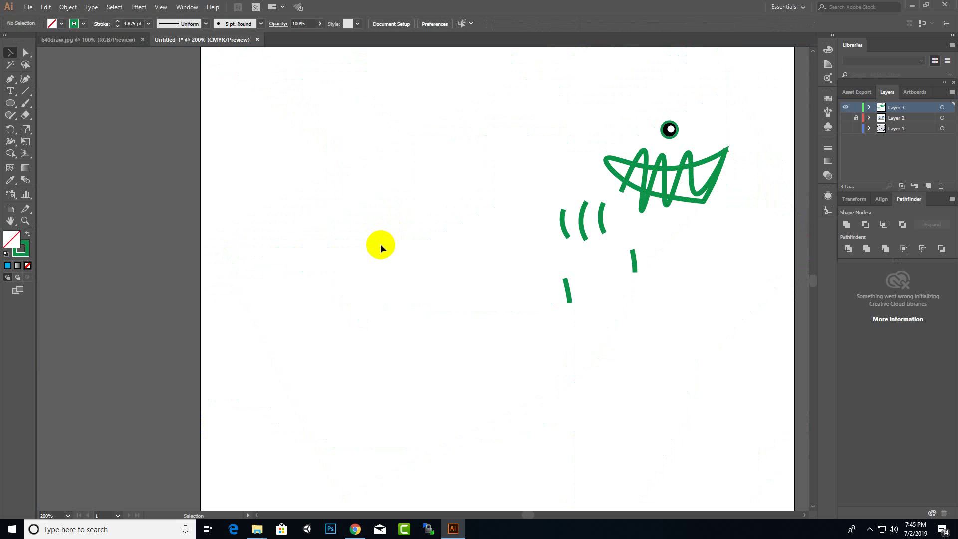
{"action": "key", "text": "ctrl+z"}
{"action": "left_click_drag", "start_coordinate": [379, 244], "coordinate": [379, 295]}
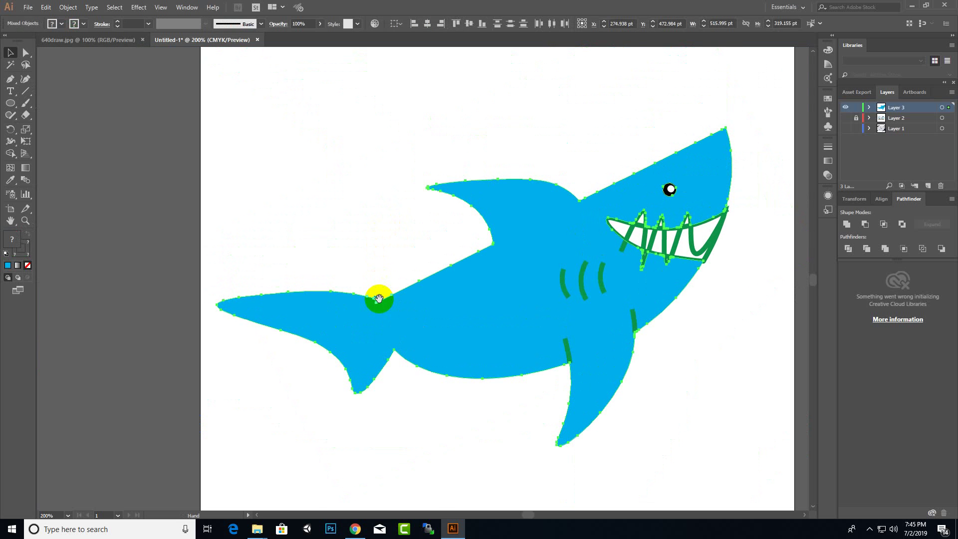
{"action": "scroll", "coordinate": [380, 300], "scroll_direction": "up", "scroll_amount": 7}
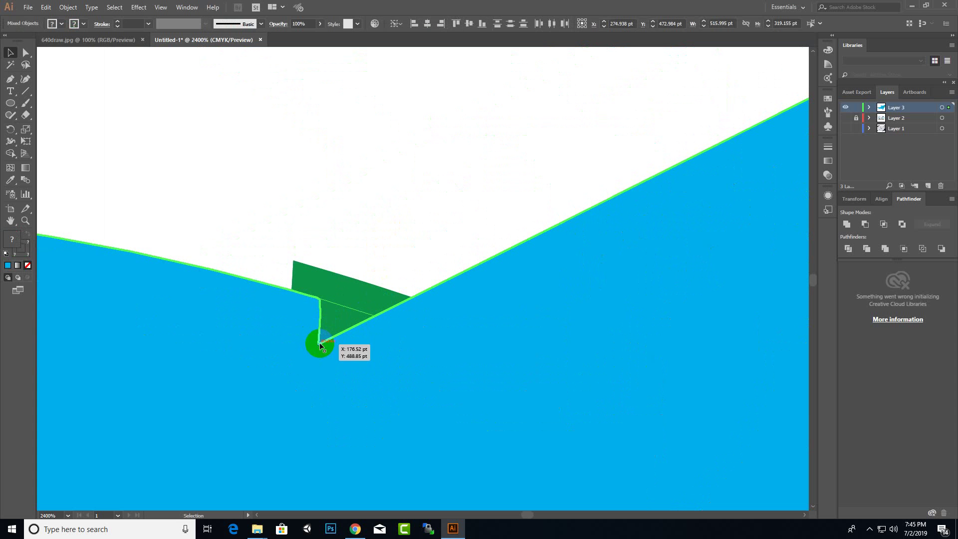
{"action": "left_click", "coordinate": [321, 345]}
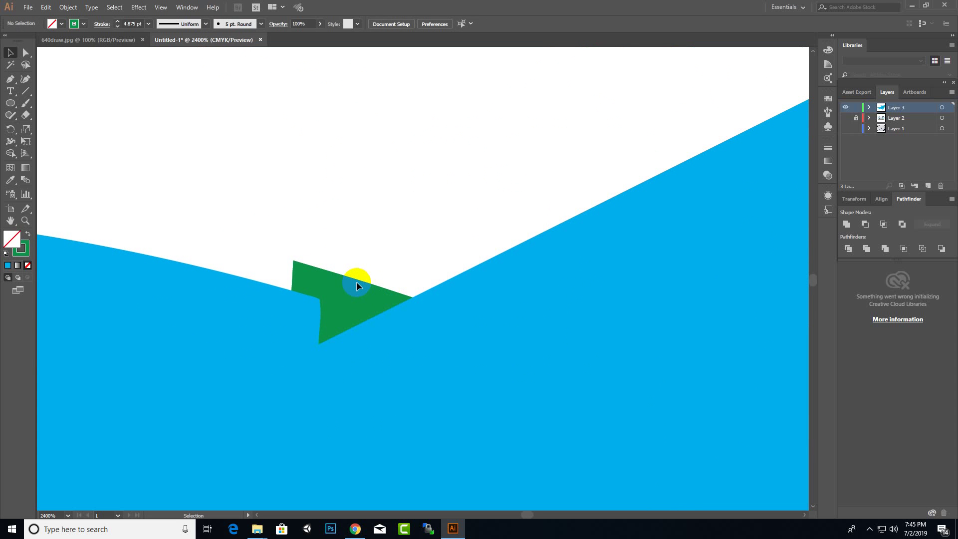
{"action": "scroll", "coordinate": [516, 410], "scroll_direction": "down", "scroll_amount": 8}
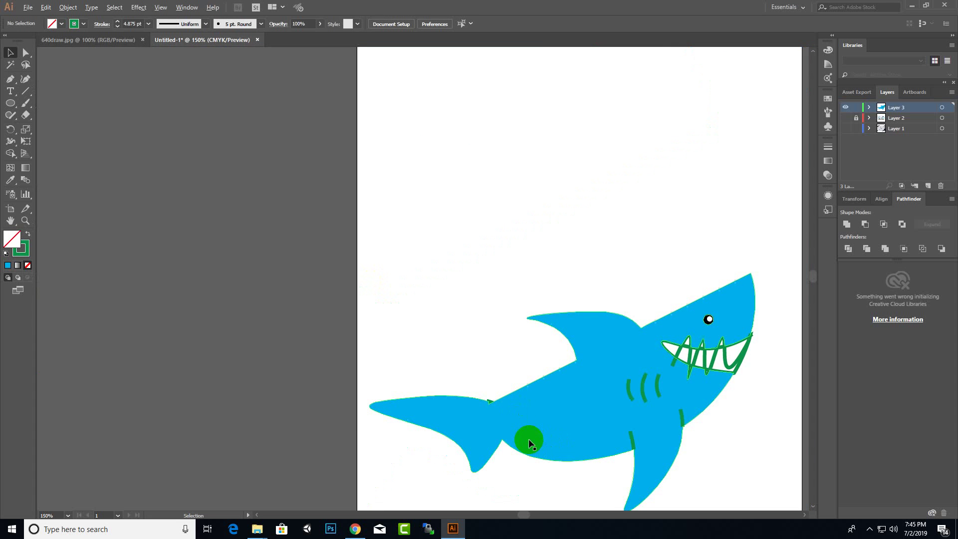
Delete the two green stroke fragments at the base of the pectoral fin
{"action": "scroll", "coordinate": [680, 449], "scroll_direction": "up", "scroll_amount": 2}
{"action": "left_click", "coordinate": [577, 428]}
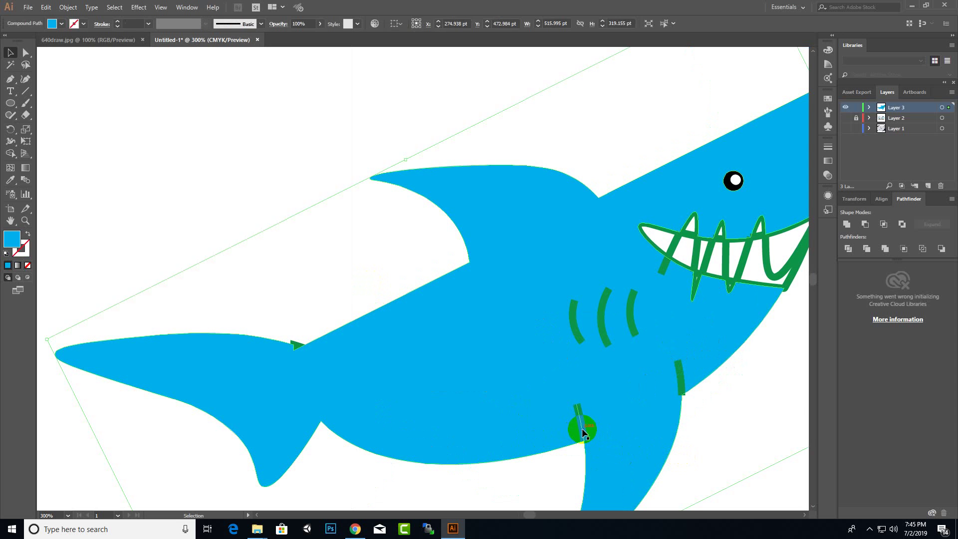
{"action": "left_click", "coordinate": [582, 429]}
{"action": "key", "text": "Delete"}
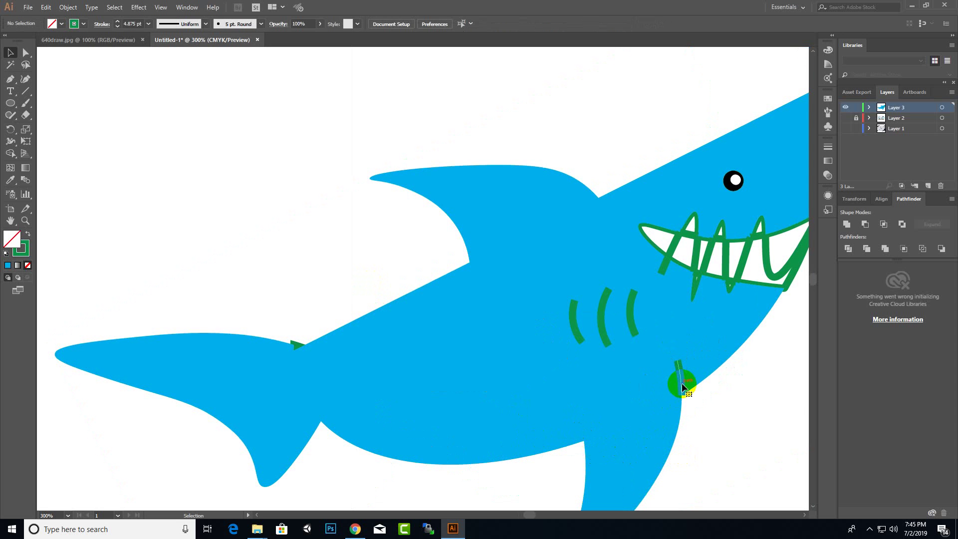
{"action": "left_click", "coordinate": [681, 383]}
{"action": "key", "text": "Delete"}
{"action": "scroll", "coordinate": [569, 421], "scroll_direction": "down", "scroll_amount": 1}
{"action": "scroll", "coordinate": [684, 401], "scroll_direction": "up", "scroll_amount": 1}
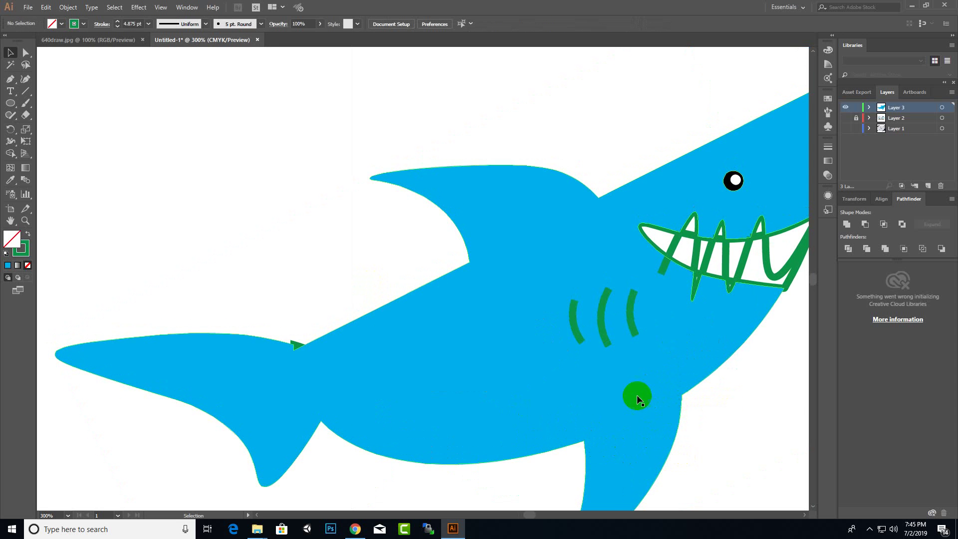
{"action": "scroll", "coordinate": [536, 412], "scroll_direction": "down", "scroll_amount": 2}
{"action": "scroll", "coordinate": [675, 368], "scroll_direction": "up", "scroll_amount": 3}
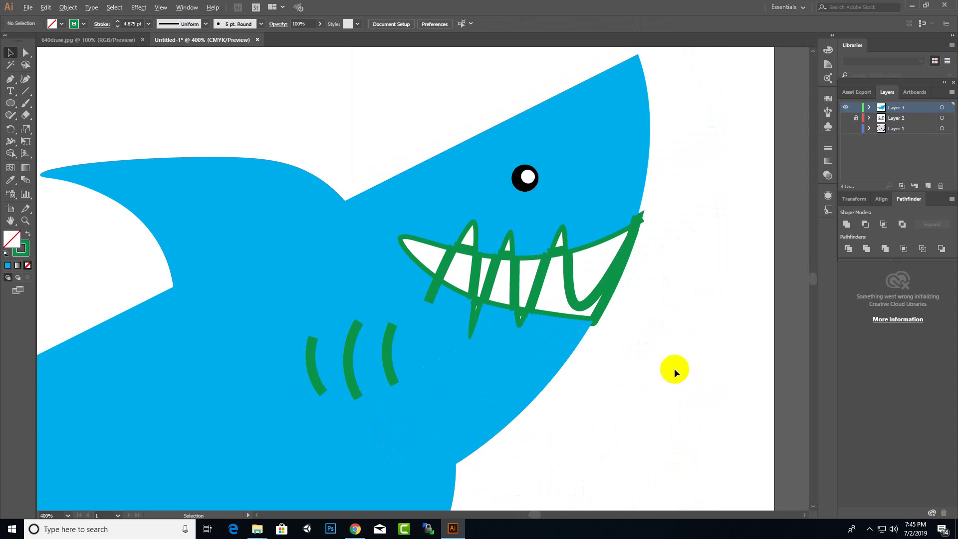
{"action": "scroll", "coordinate": [412, 273], "scroll_direction": "down", "scroll_amount": 3}
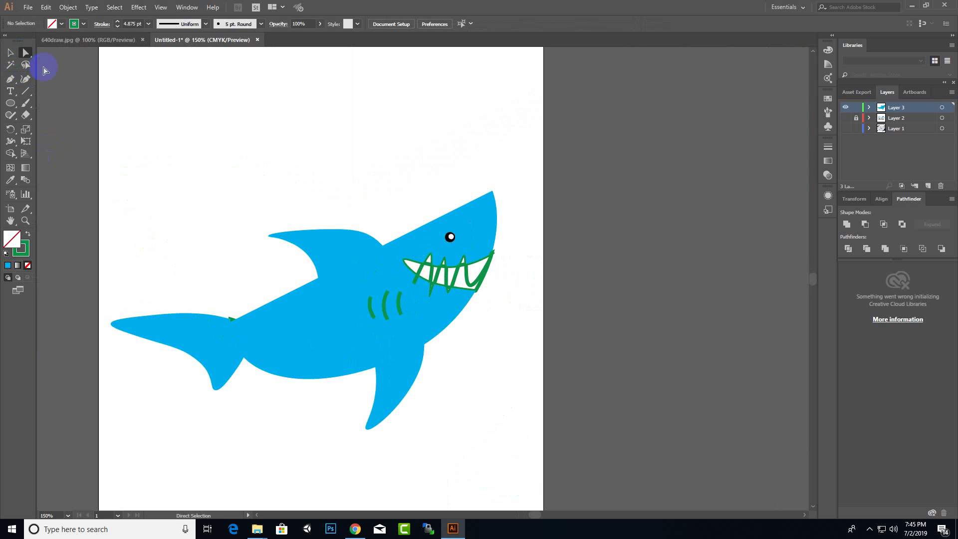
Try to move the blue body's anchor point at the notch between tail and back, and undo the last two edits
{"action": "scroll", "coordinate": [242, 321], "scroll_direction": "up", "scroll_amount": 5}
{"action": "left_click", "coordinate": [242, 320]}
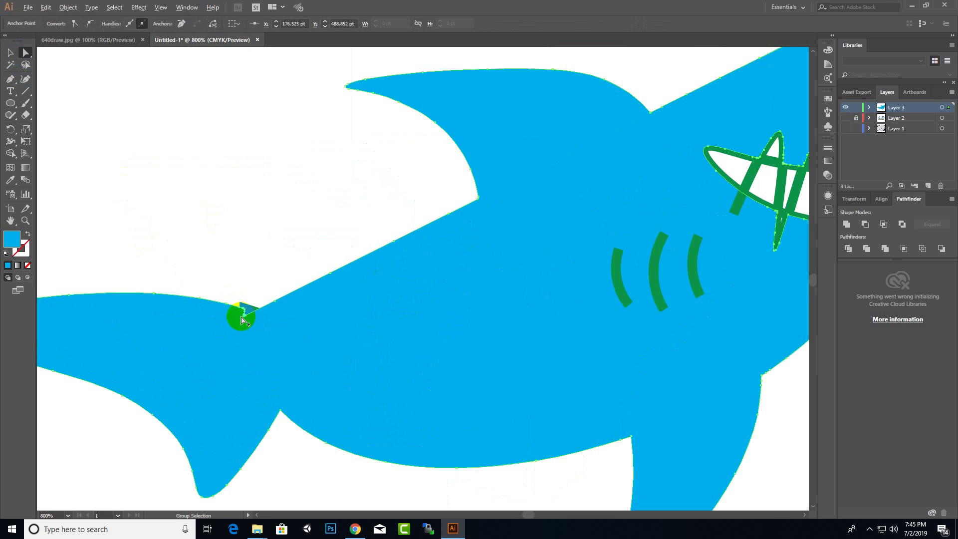
{"action": "scroll", "coordinate": [241, 320], "scroll_direction": "up", "scroll_amount": 5}
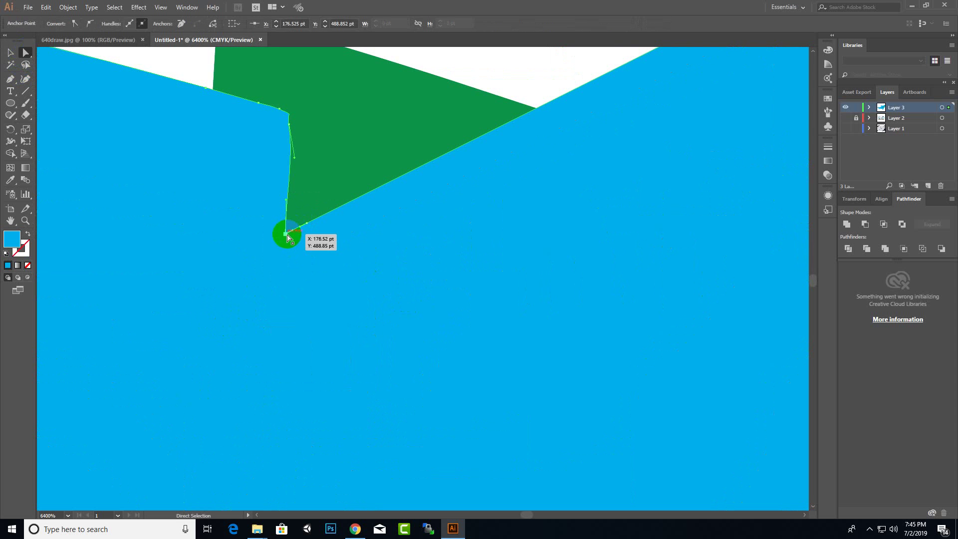
{"action": "left_click_drag", "start_coordinate": [287, 236], "coordinate": [340, 363]}
{"action": "key", "text": "ctrl+z"}
{"action": "key", "text": "ctrl+z"}
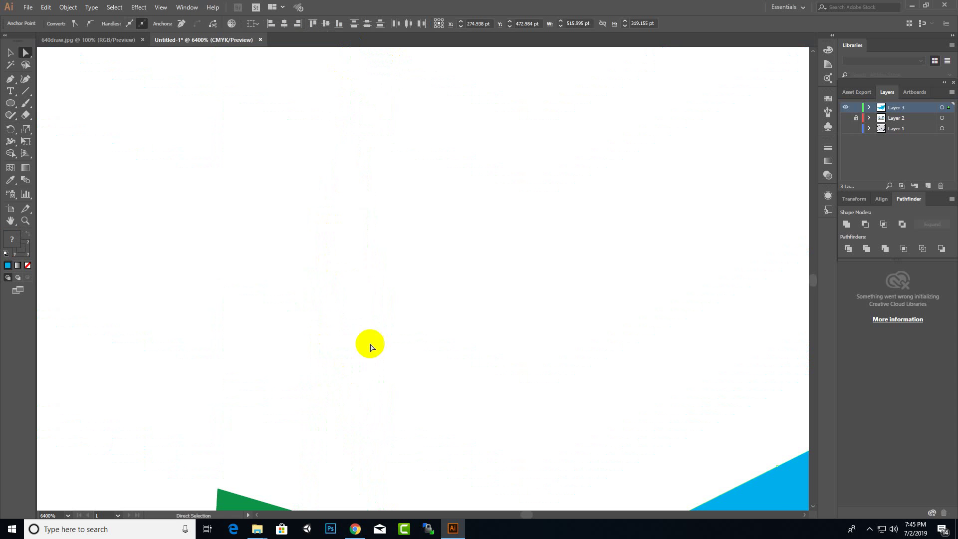
{"action": "scroll", "coordinate": [400, 309], "scroll_direction": "down", "scroll_amount": 9}
{"action": "scroll", "coordinate": [324, 342], "scroll_direction": "down", "scroll_amount": 2}
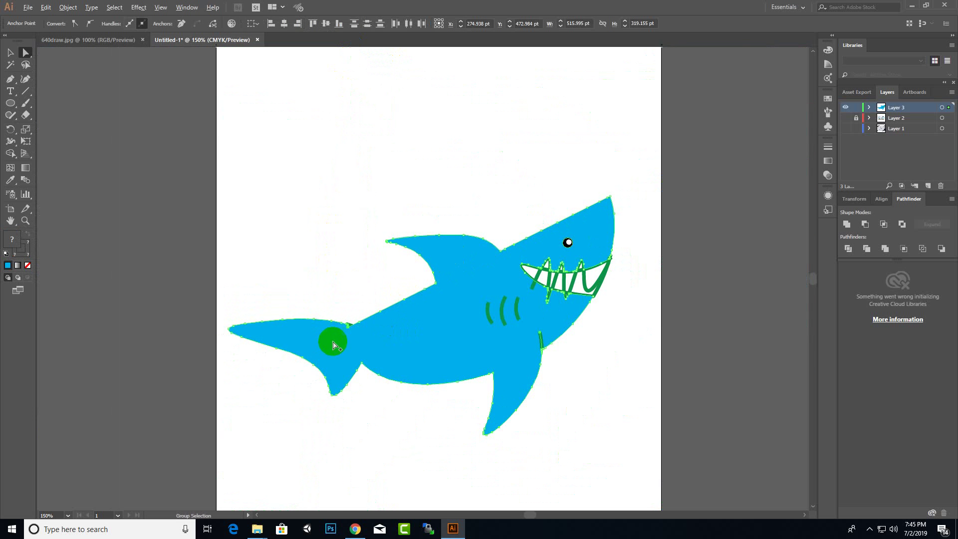
{"action": "scroll", "coordinate": [603, 316], "scroll_direction": "up", "scroll_amount": 1}
Deselect the shark artwork and open the file commands
{"action": "left_click", "coordinate": [11, 52]}
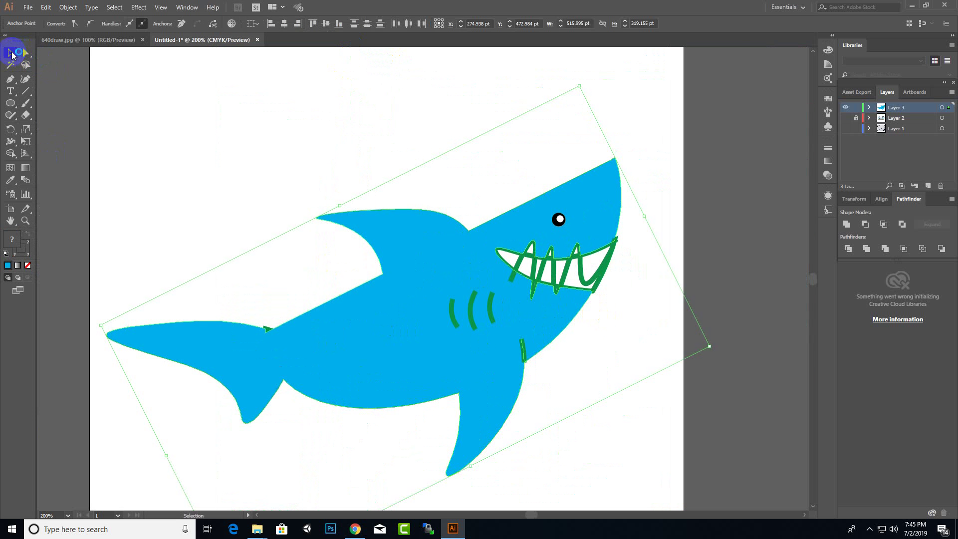
{"action": "left_click", "coordinate": [78, 103]}
{"action": "left_click", "coordinate": [28, 7]}
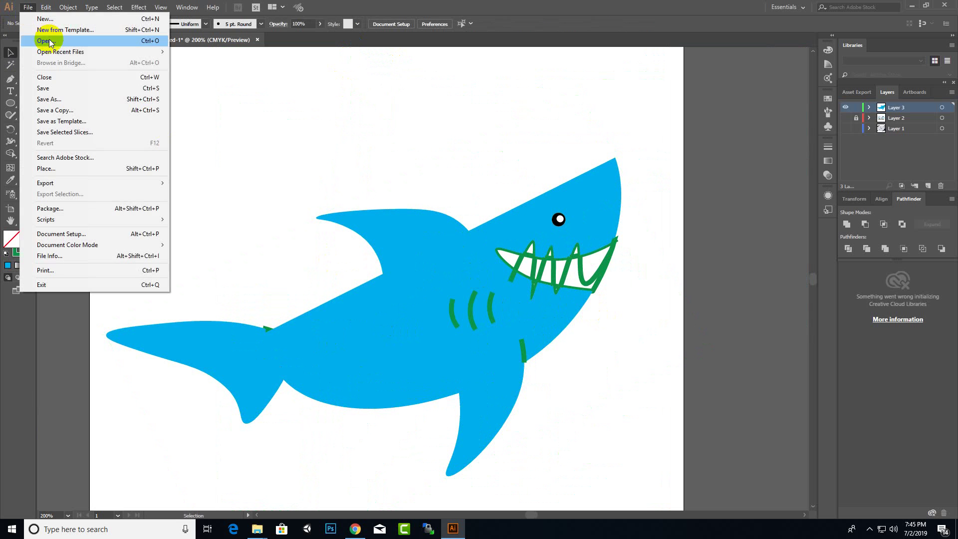